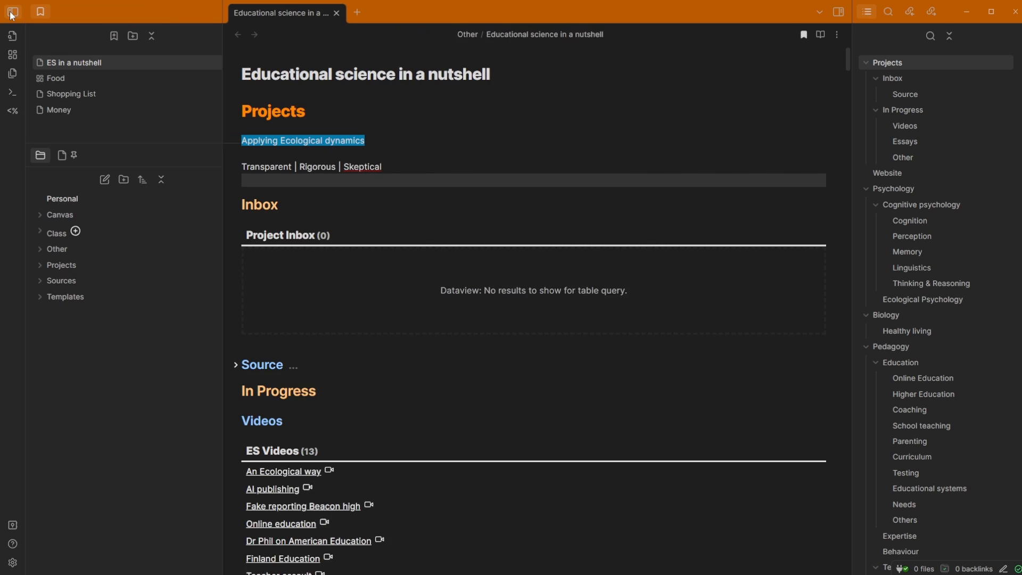
click(12, 14)
click(12, 14)
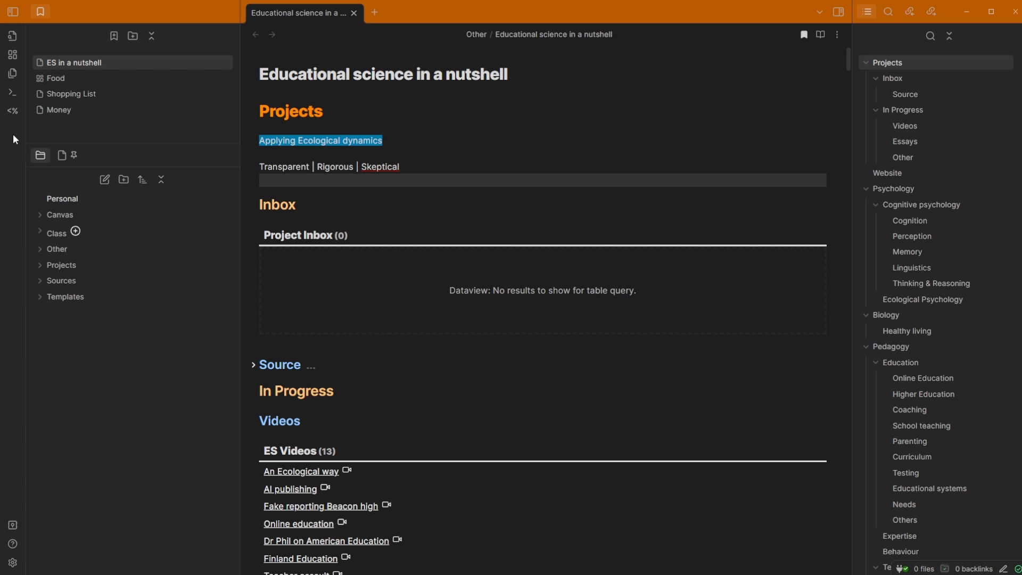
click(12, 37)
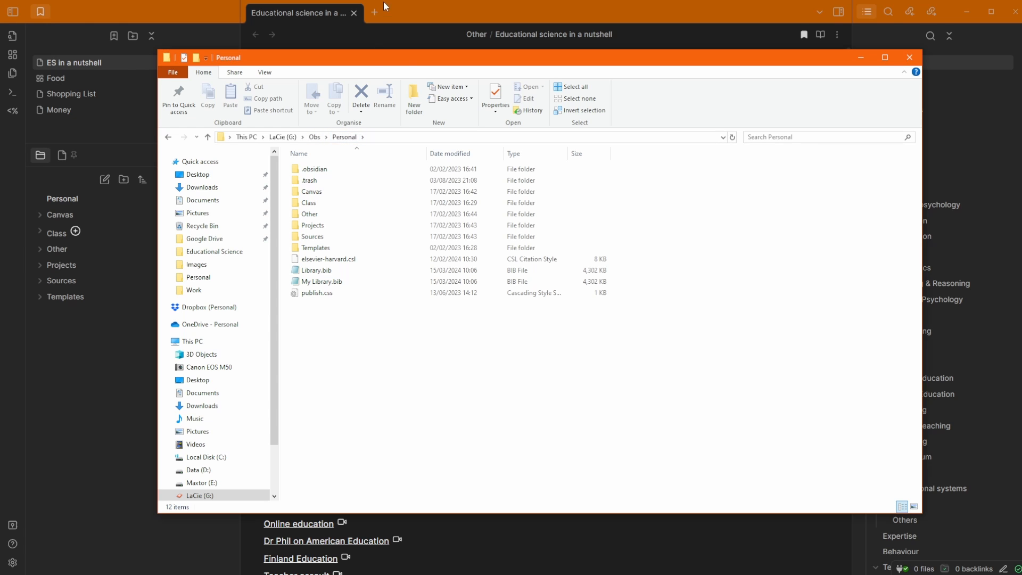
- Move the Personal folder window clear of the vault's file list, compare its folders with the vault, and open the Templates folder
drag(406, 52, 491, 127)
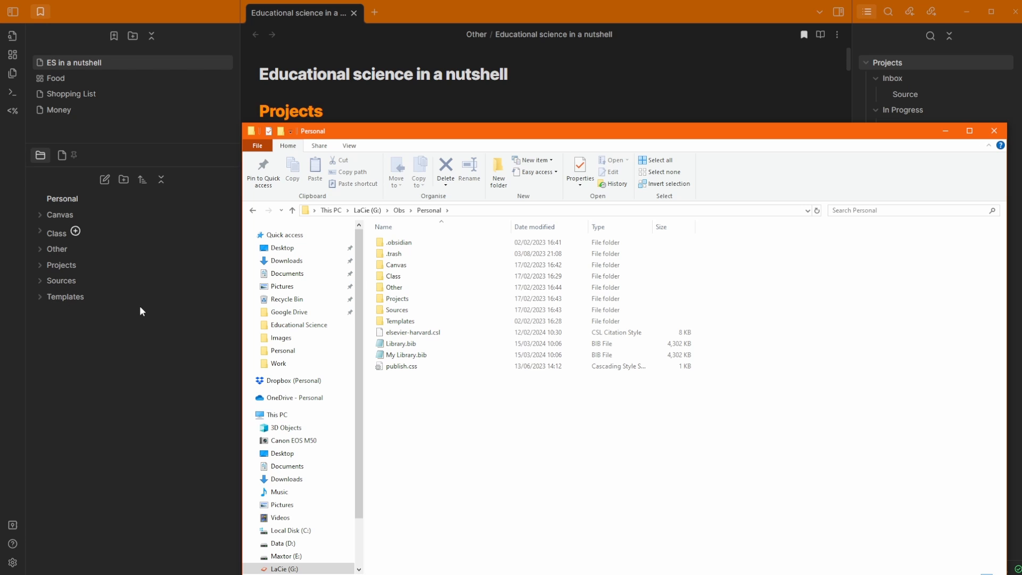
click(401, 288)
click(402, 300)
click(401, 311)
click(401, 322)
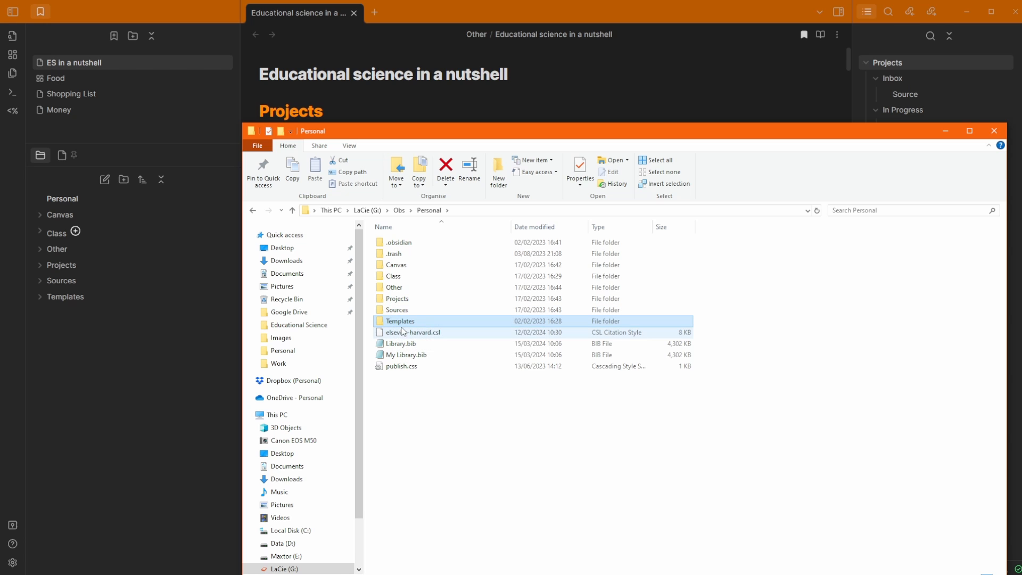
double_click(404, 322)
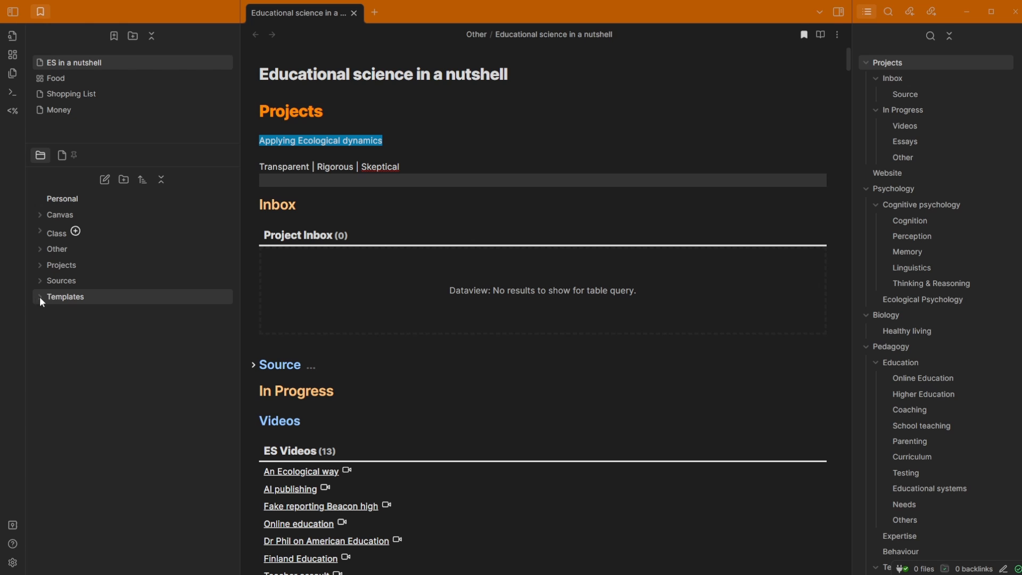
- Expand the Templates folder in the vault's file list and compare its notes with the Templates folder in File Explorer
click(39, 296)
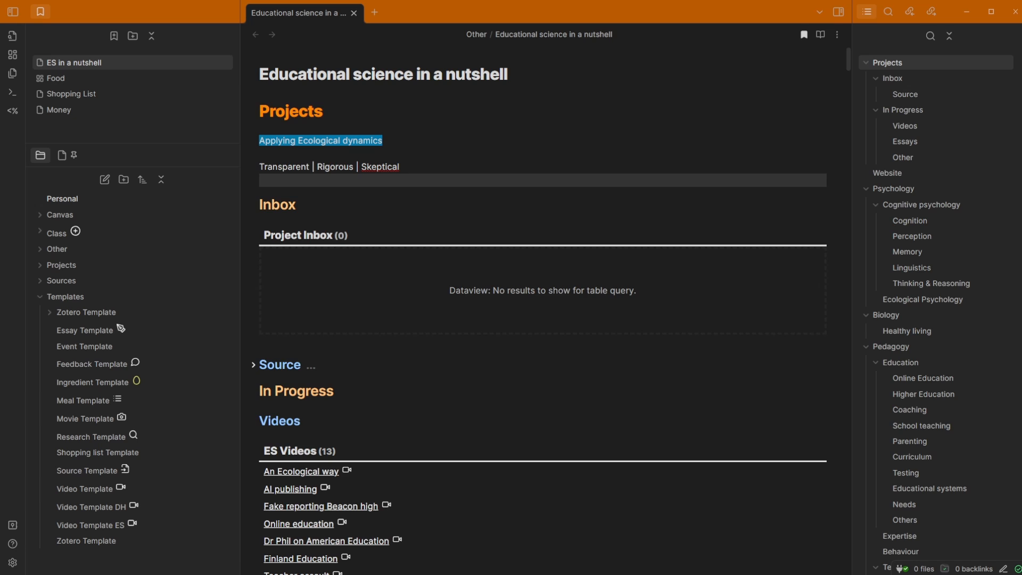
key(alt+Tab)
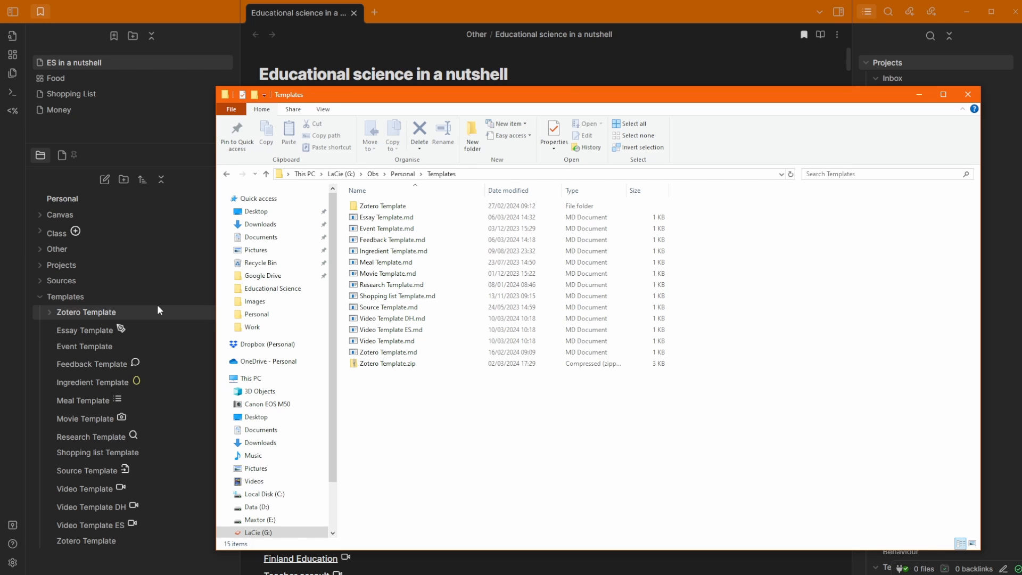
click(914, 98)
click(336, 184)
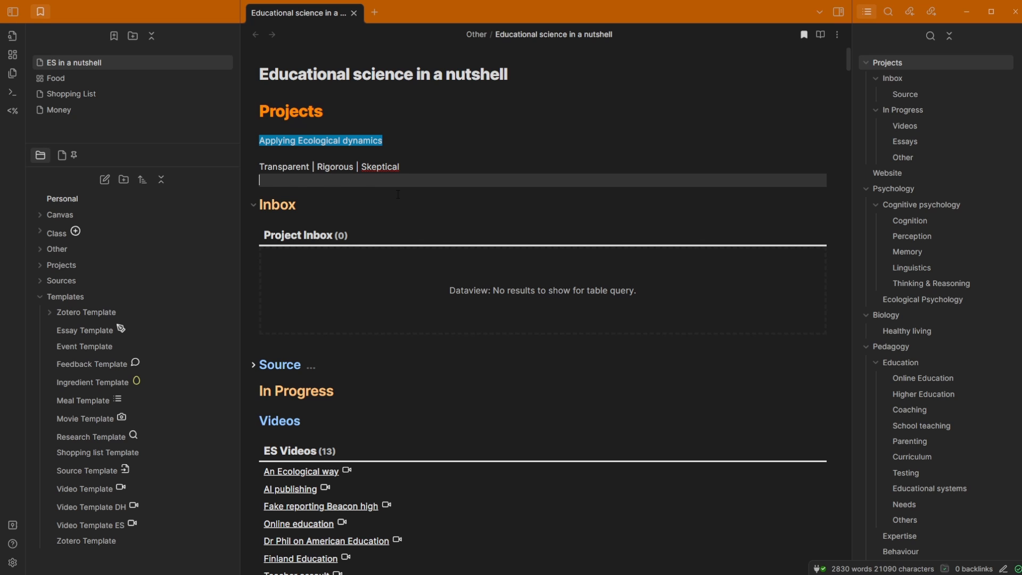
key(alt+Tab)
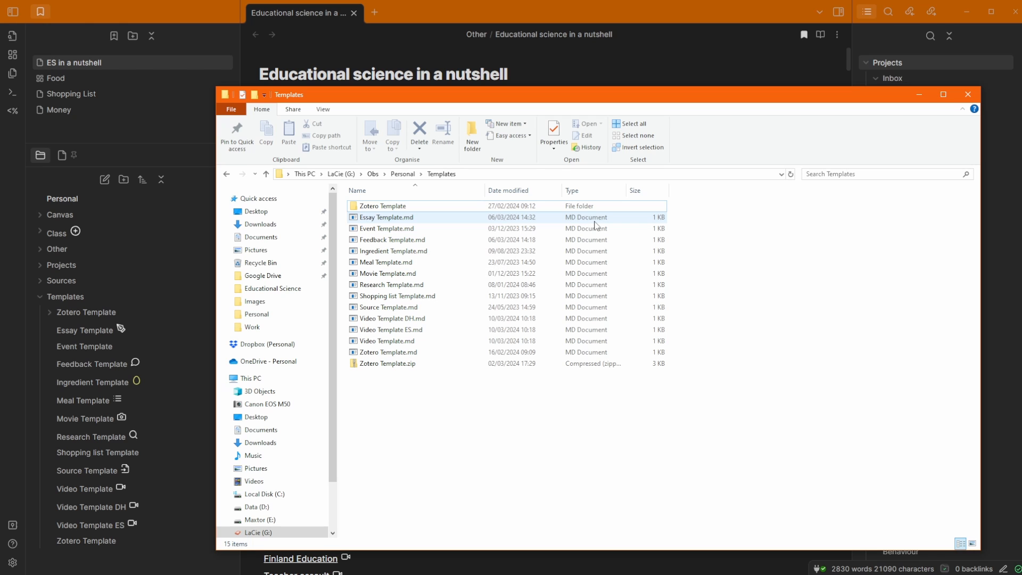
key(alt+Tab)
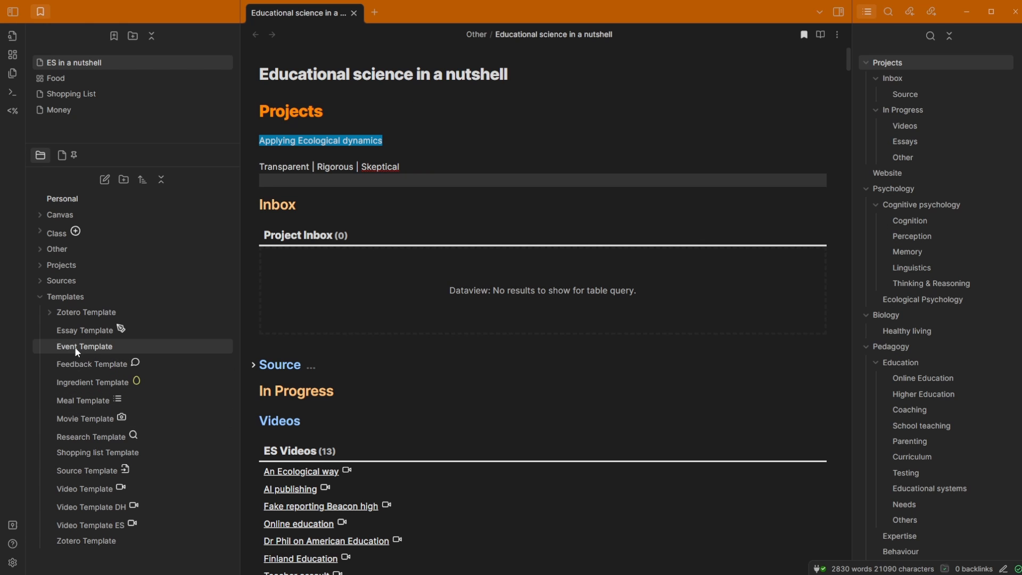
- Open the Essay Template note and examine the Markdown markers of its Planning and Packaging headings
click(76, 332)
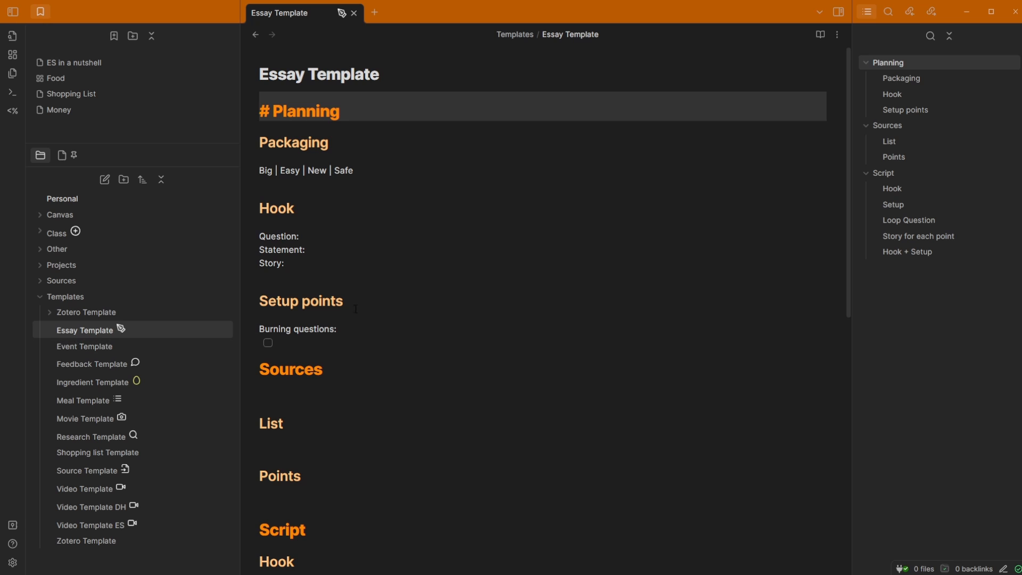
click(387, 262)
click(352, 114)
click(271, 113)
click(278, 143)
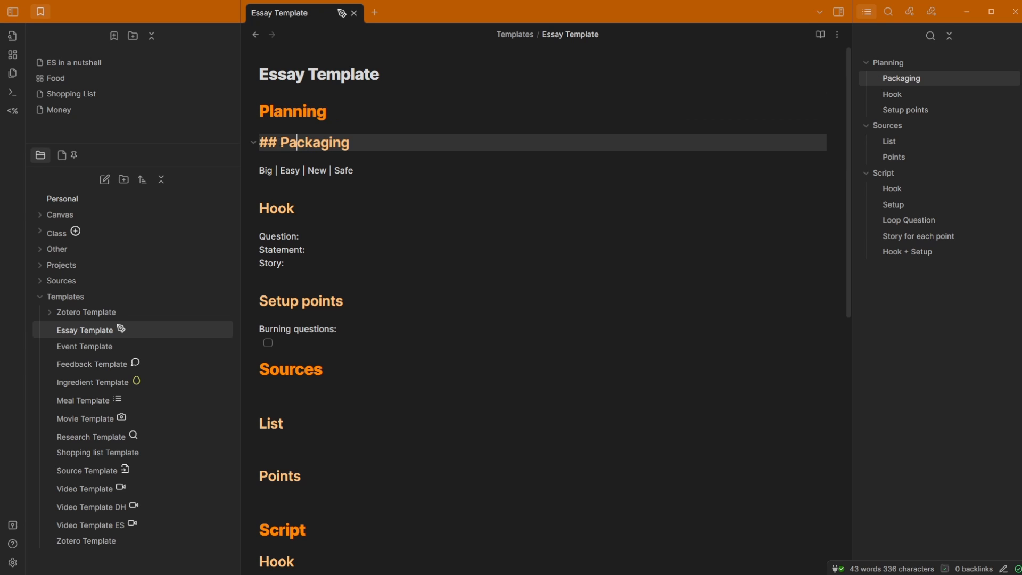
drag(277, 143, 261, 145)
click(289, 144)
- Insert a line below the "Big | Easy | New | Safe" text and try out deeper heading levels with "###" markers
click(292, 186)
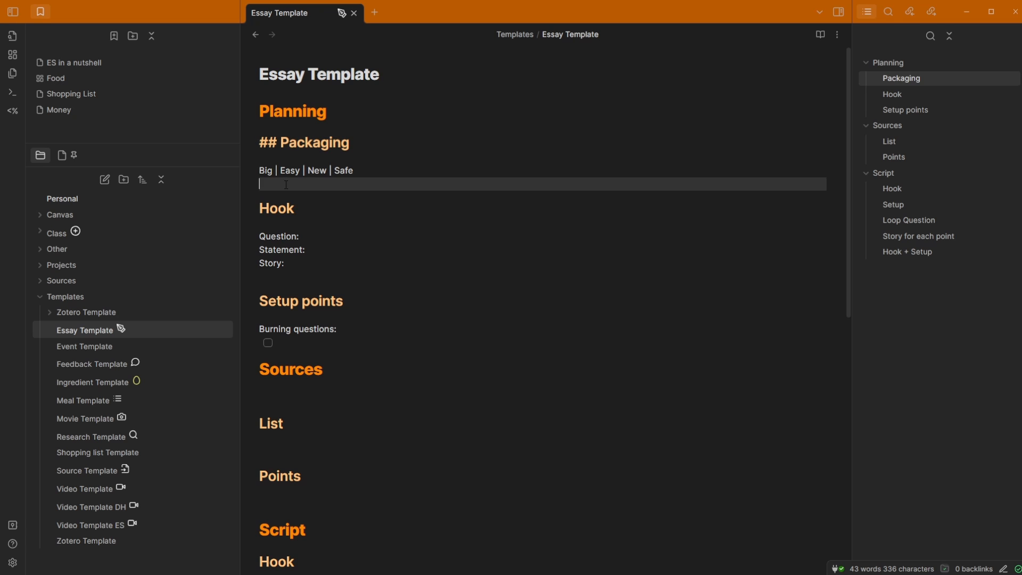
key(Return)
text(###)
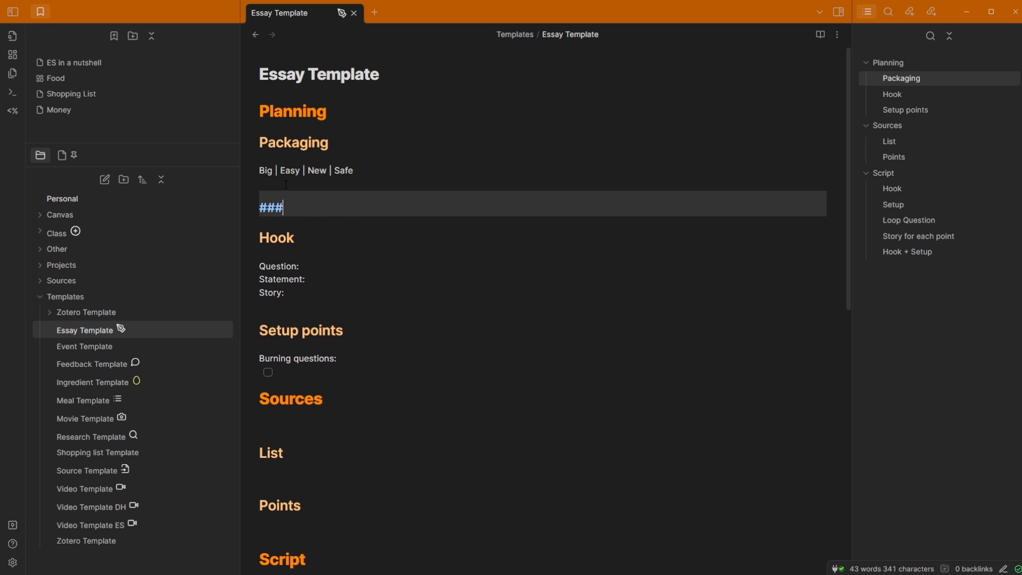
text(###)
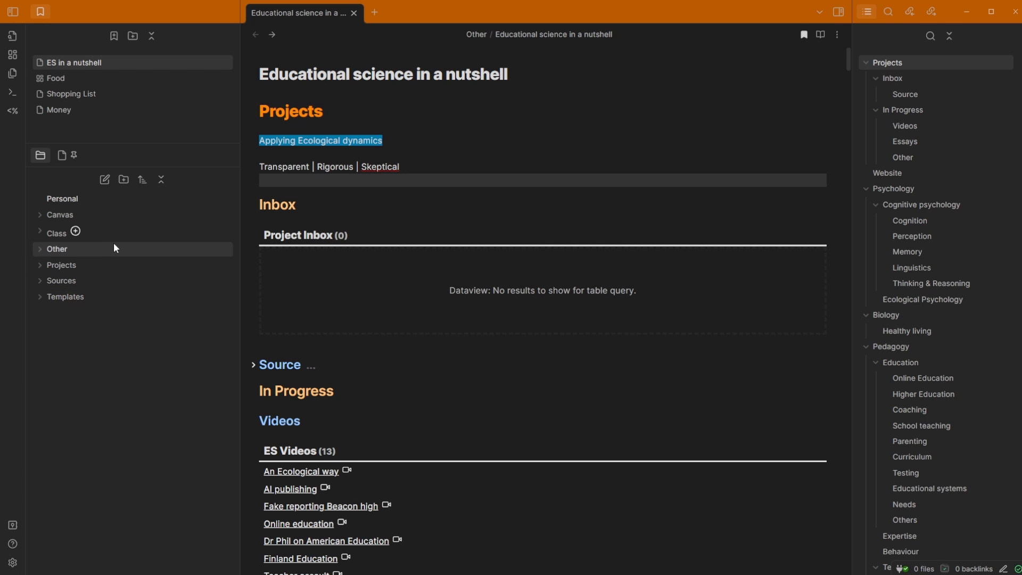
- Use the quick switcher to open the Templates/Essay Template note
click(12, 36)
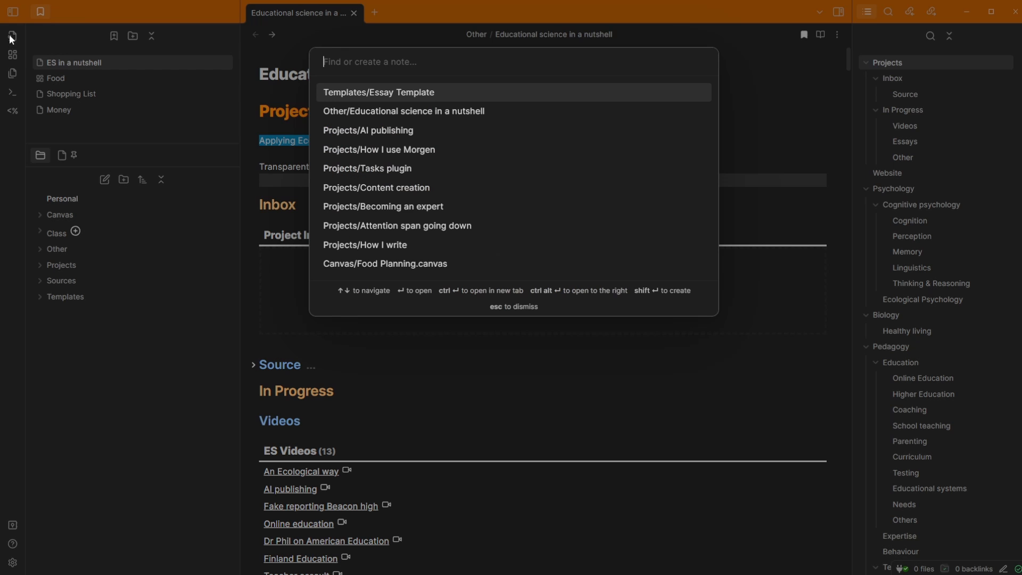
click(398, 94)
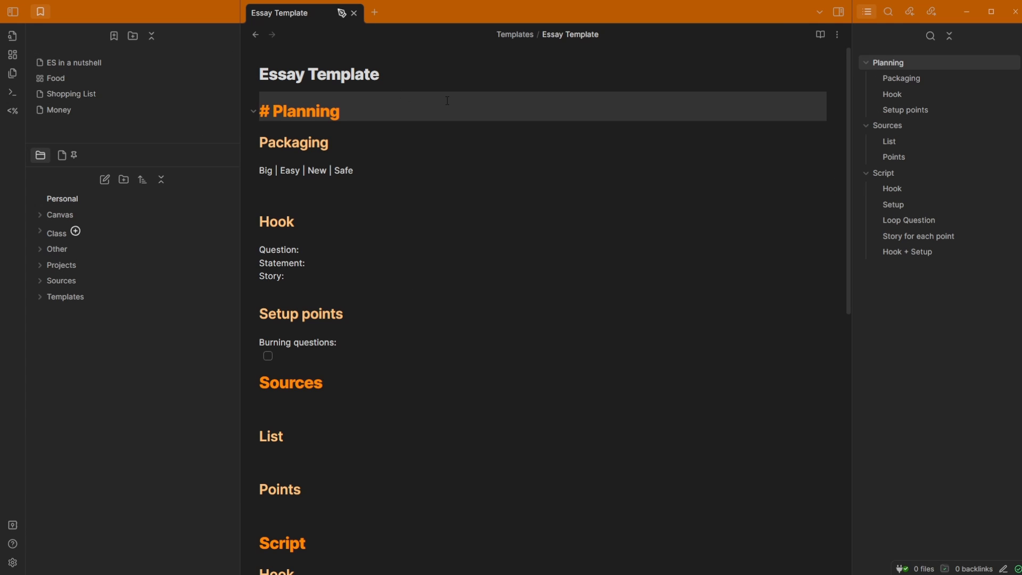
- Review the option for creating a new vault, and point out the .trash and .obsidian folders in the Personal folder in File Explorer
click(13, 526)
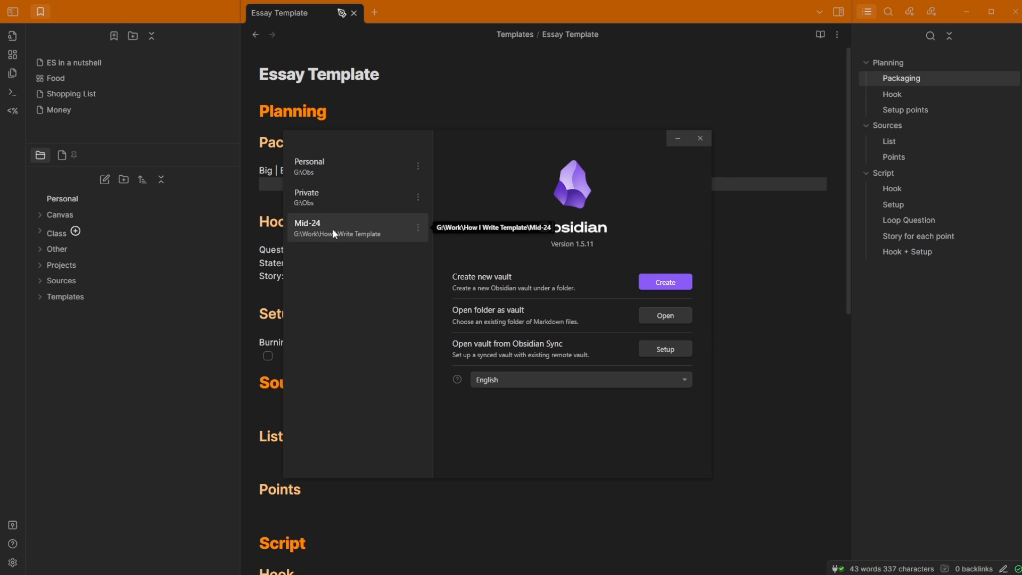
click(663, 285)
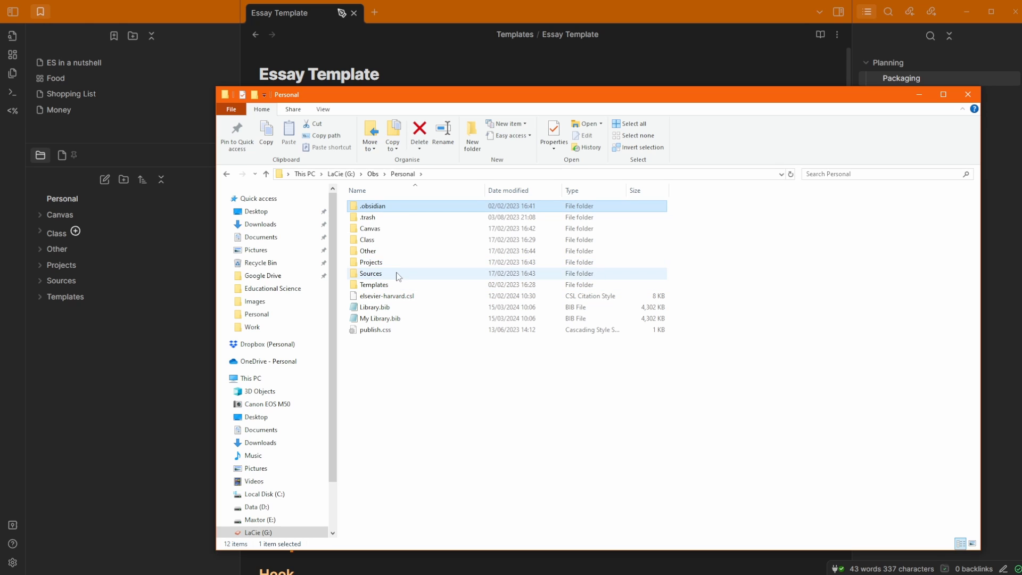
click(398, 217)
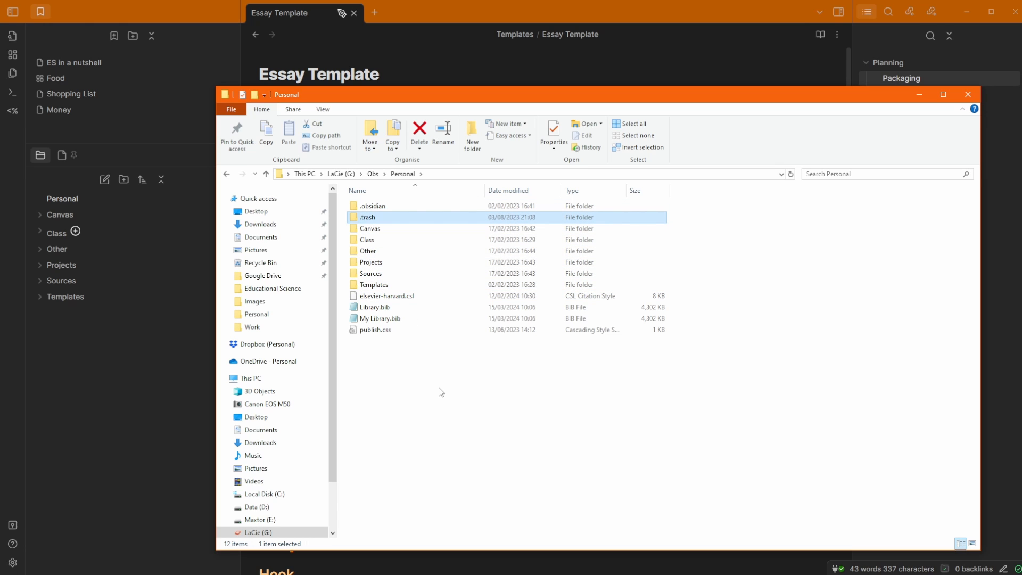
click(382, 208)
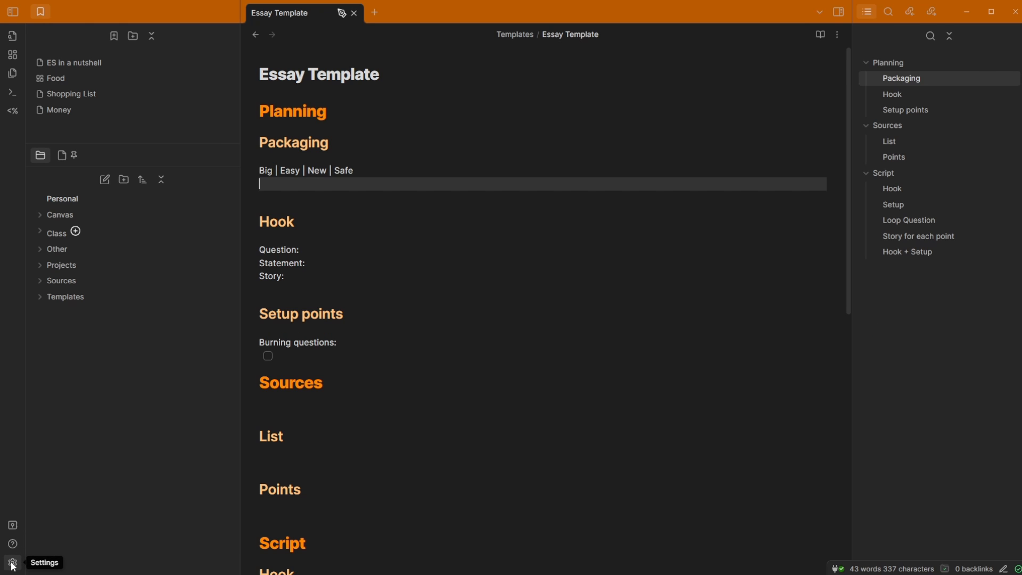
- Open the settings and review the General, Editor, and Files and links options, including the attachment folder path
click(13, 562)
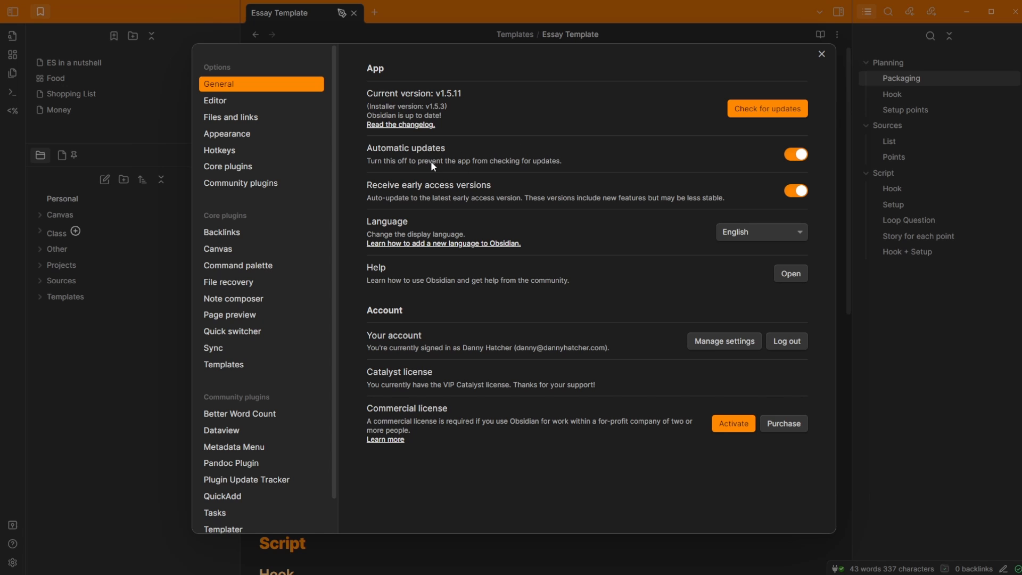
click(236, 101)
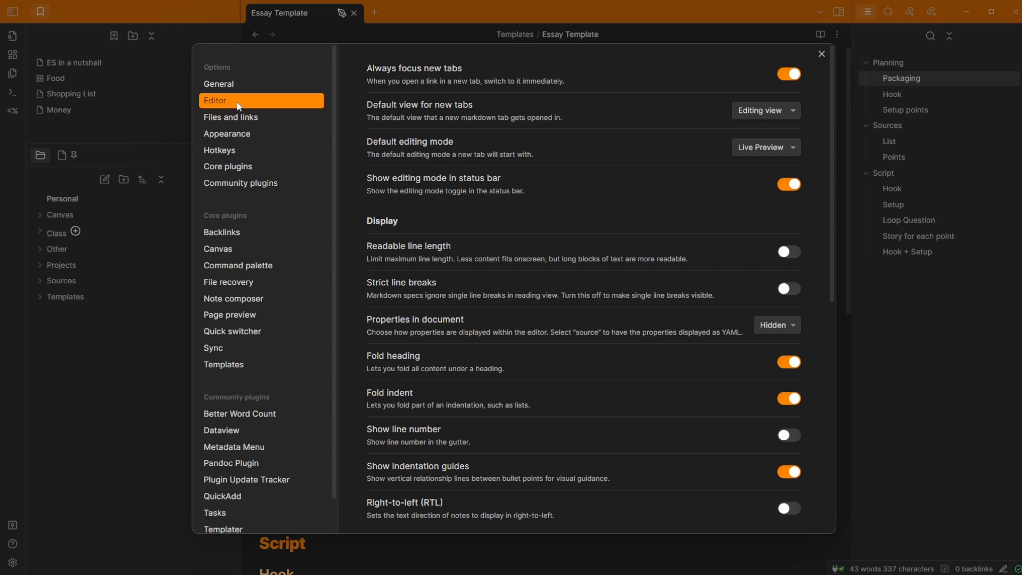
click(224, 119)
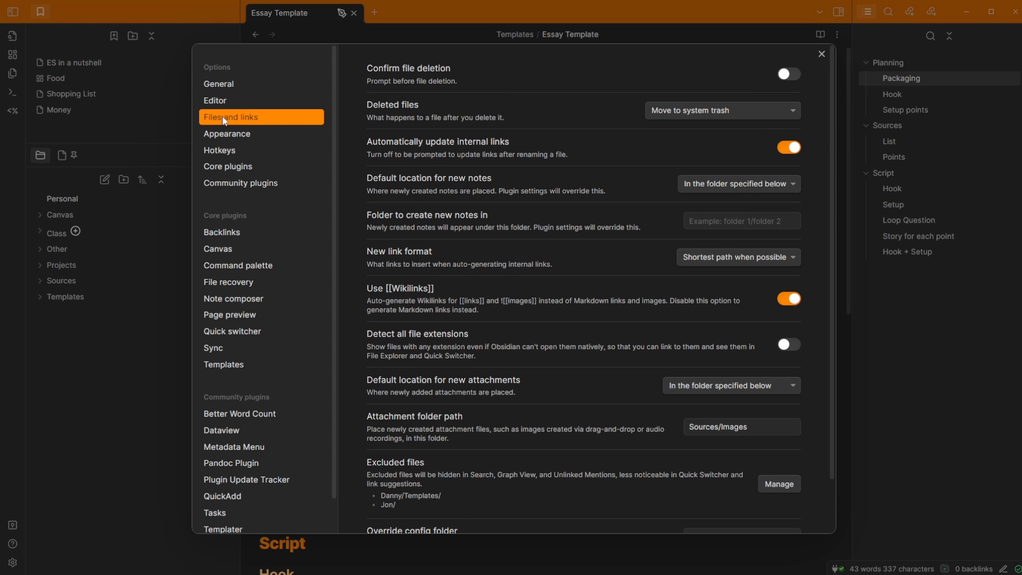
scroll(586, 312, down, 2)
click(713, 366)
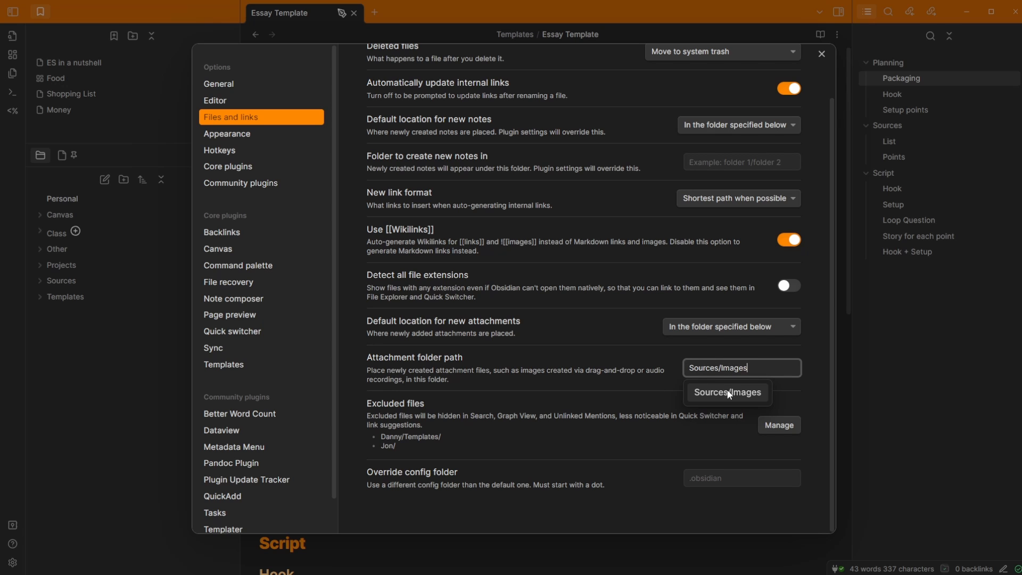
click(621, 372)
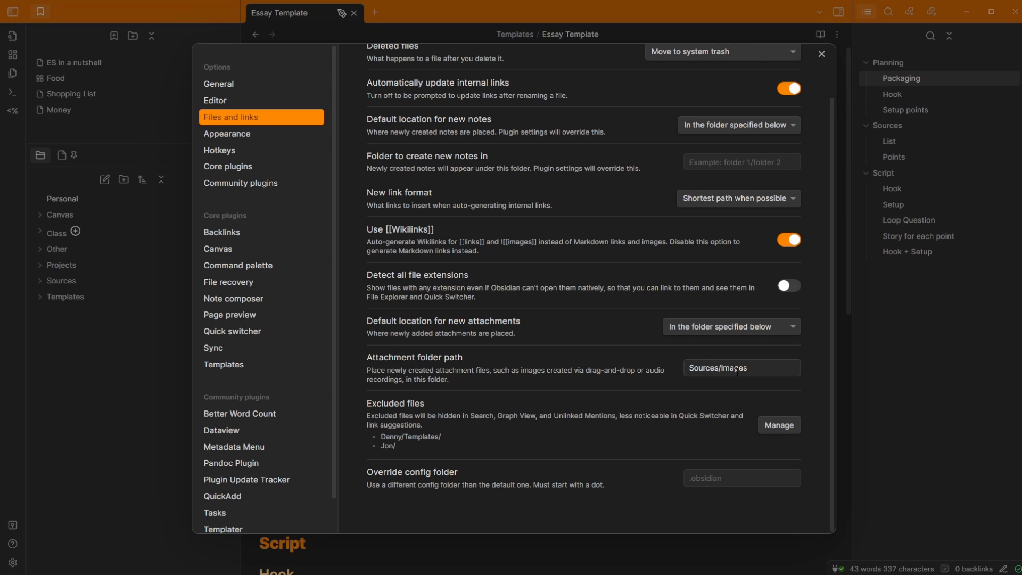
- Review the Appearance settings, browse the fonts available for the interface font, and leave the settings without changing it
click(236, 136)
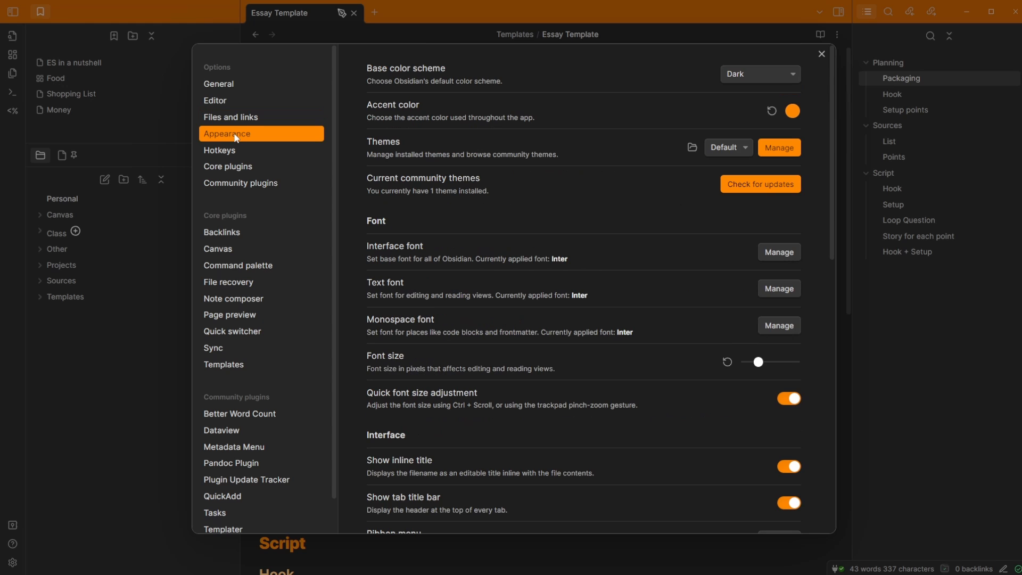
scroll(468, 154, down, 2)
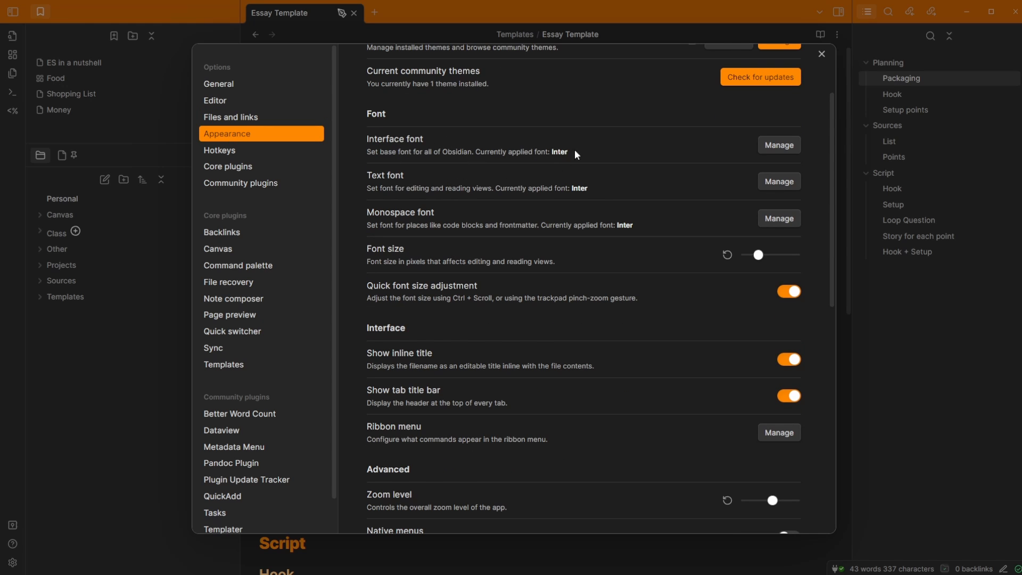
click(770, 145)
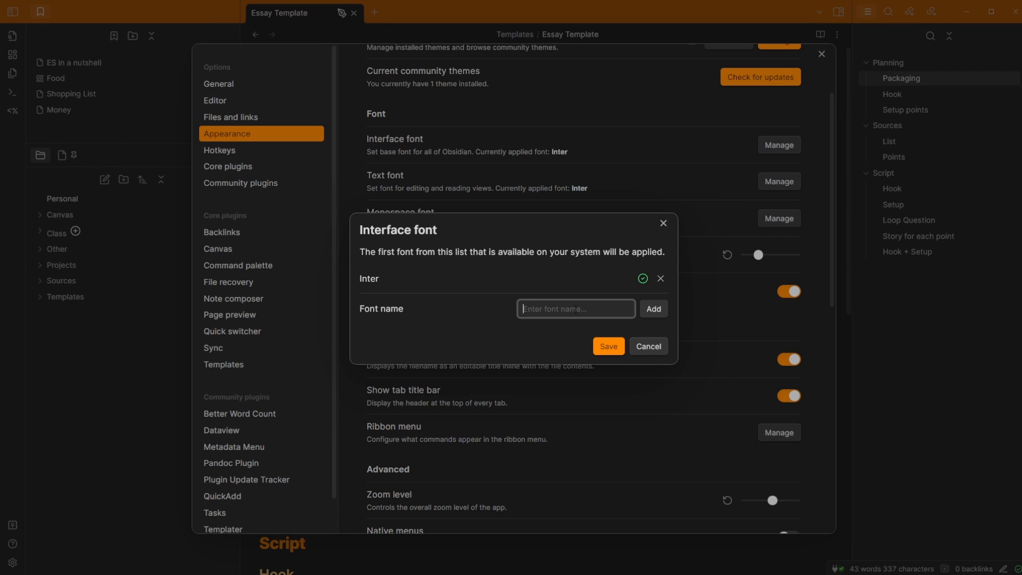
click(564, 314)
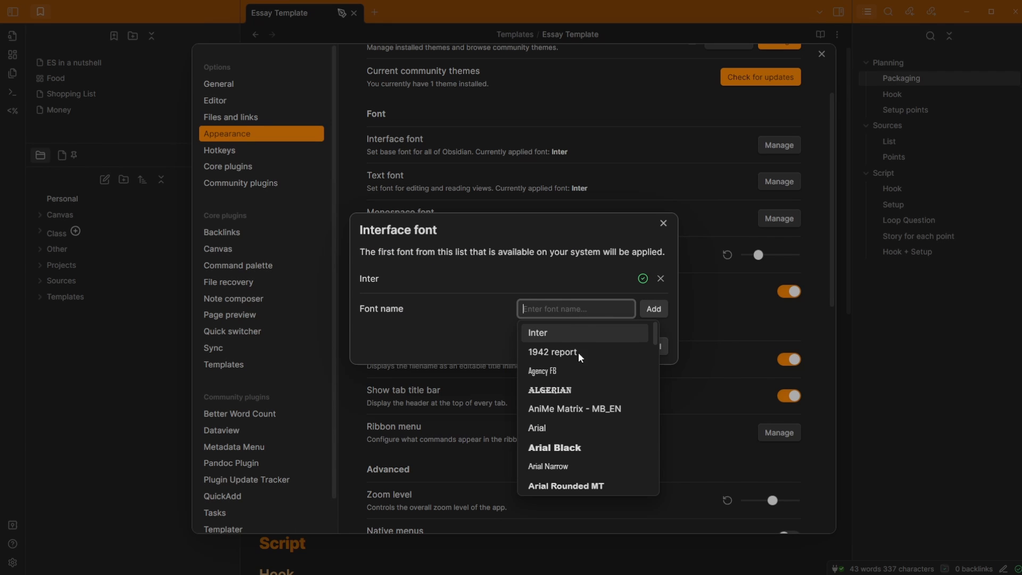
scroll(580, 356, down, 20)
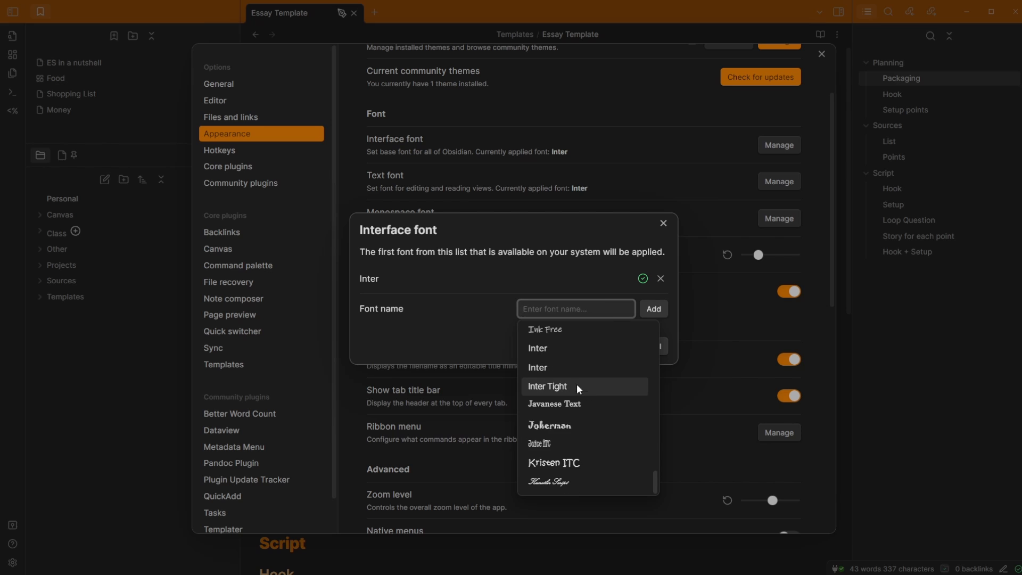
click(669, 187)
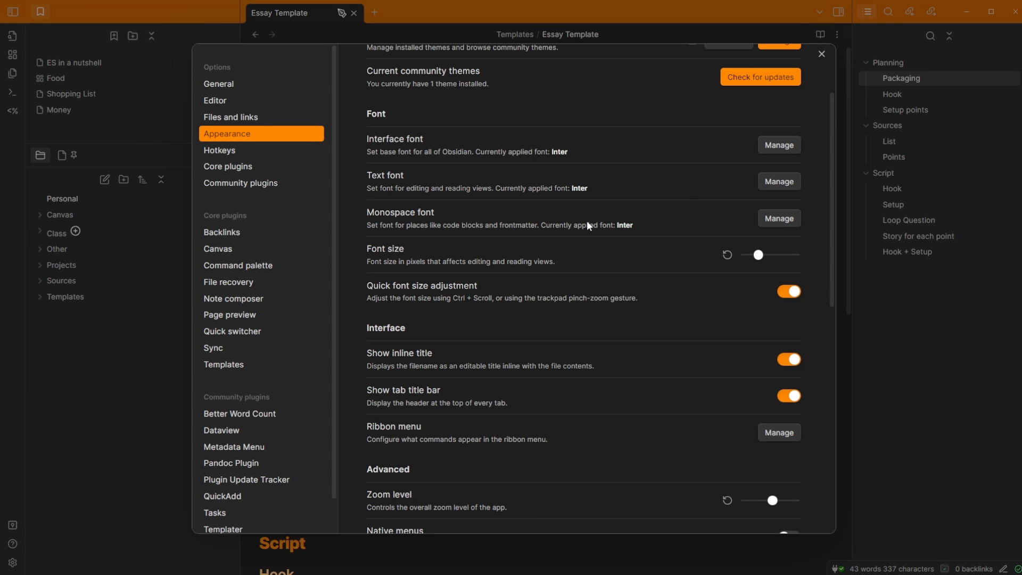
key(Escape)
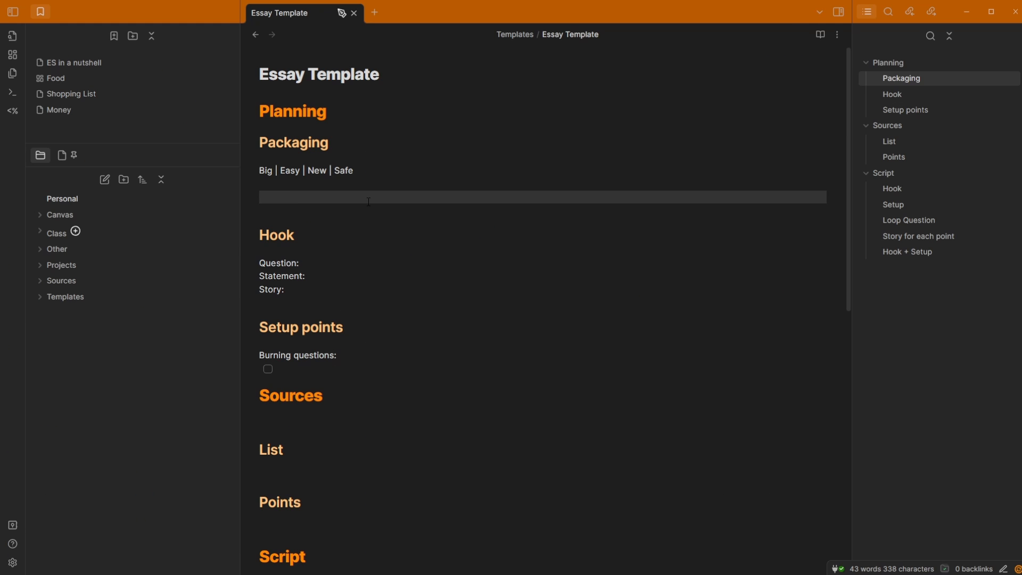
- Try out the arrow sequences "->" and "=>" on the blank line below the Packaging text, with the note's text enlarged
text(>)
scroll(277, 206, up, 5)
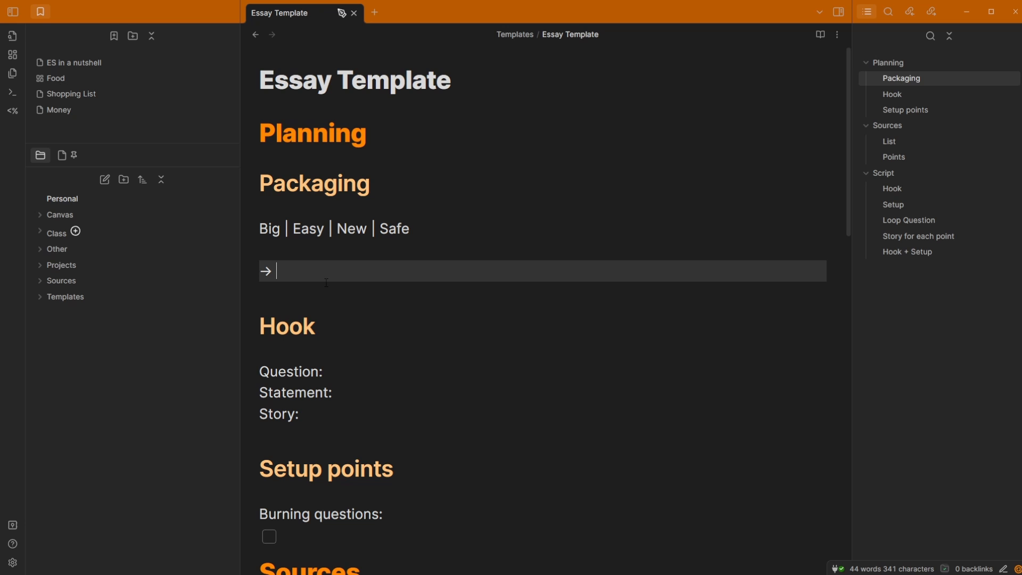
text(=>)
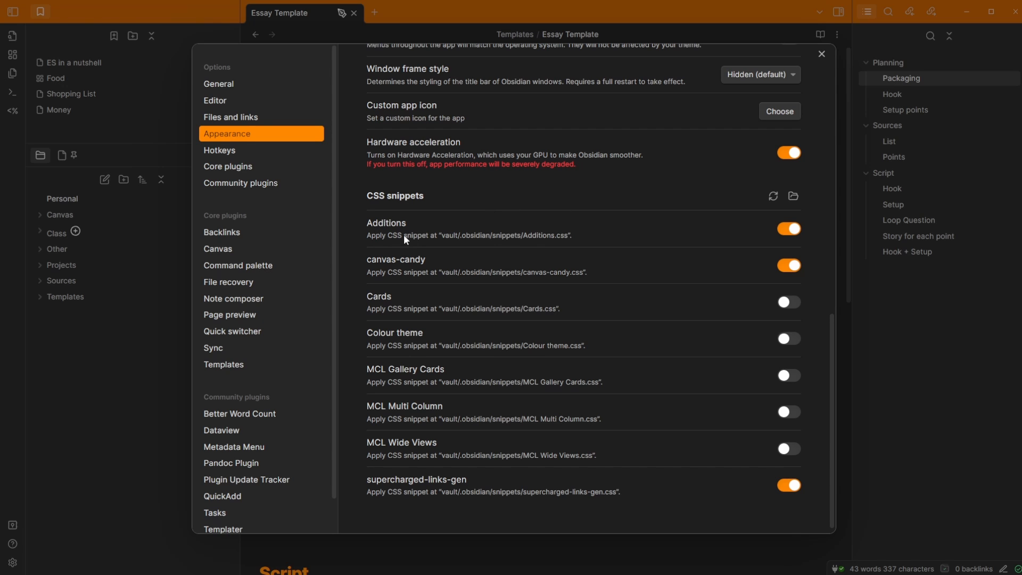
- Leave the CSS snippets settings and move the active-line highlight around the Packaging and Hook sections of the note
click(131, 28)
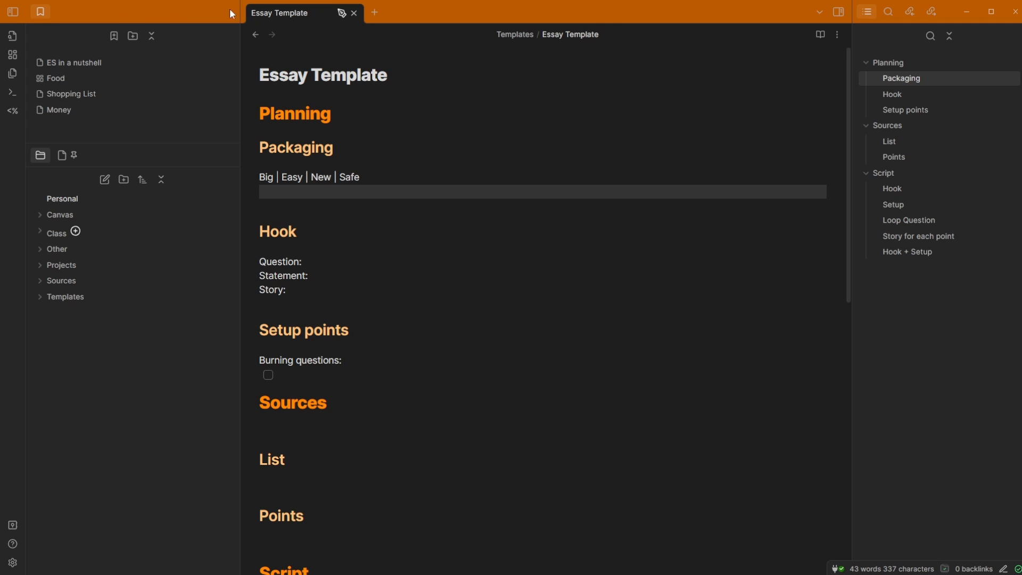
click(319, 200)
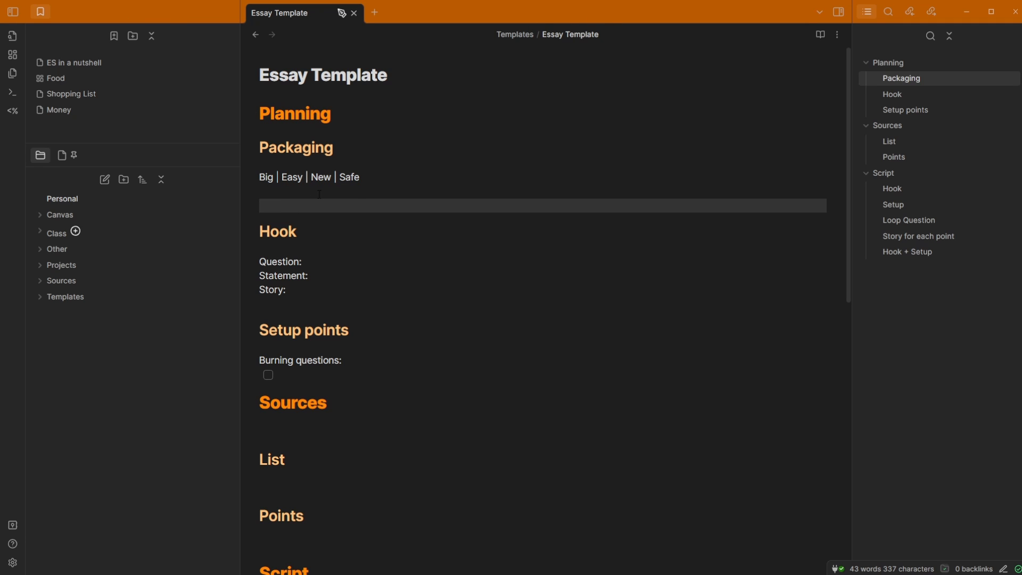
click(320, 194)
click(313, 274)
key(Up)
key(Up)
key(Up)
key(Up)
key(Up)
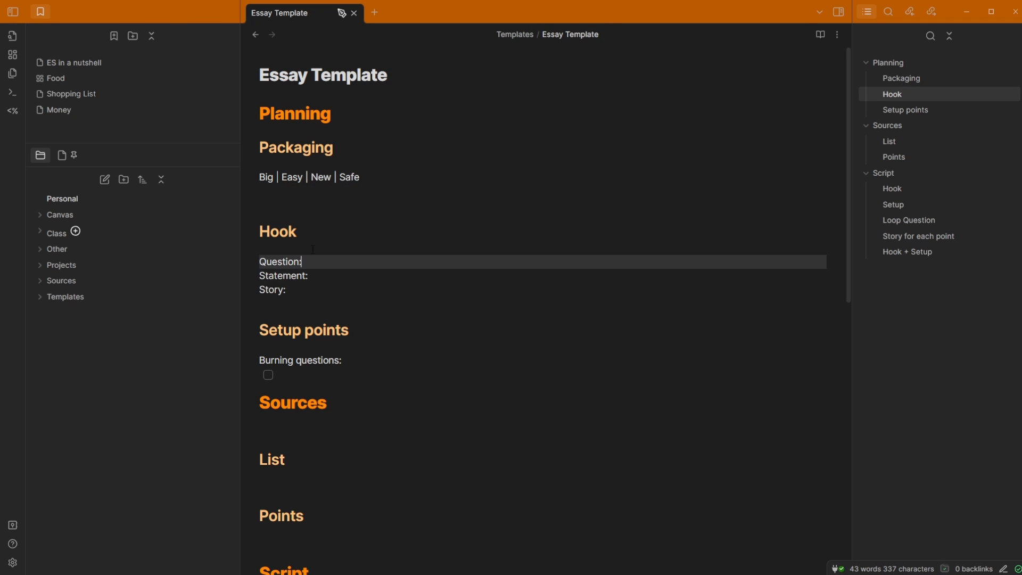
- Reveal the Markdown heading markers of the Planning and Packaging headings by placing the cursor in each
click(350, 106)
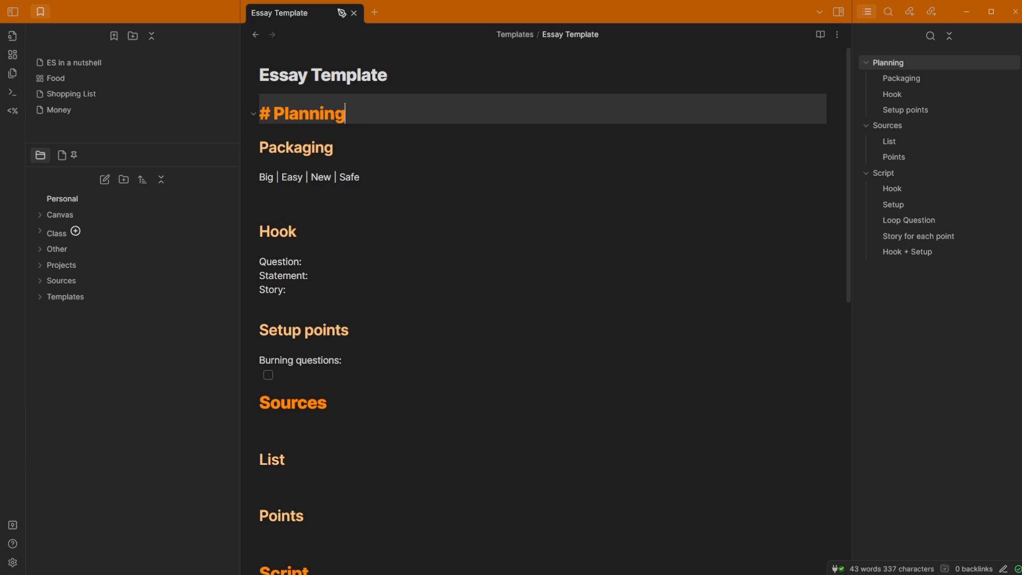
key(Down)
click(299, 119)
click(315, 147)
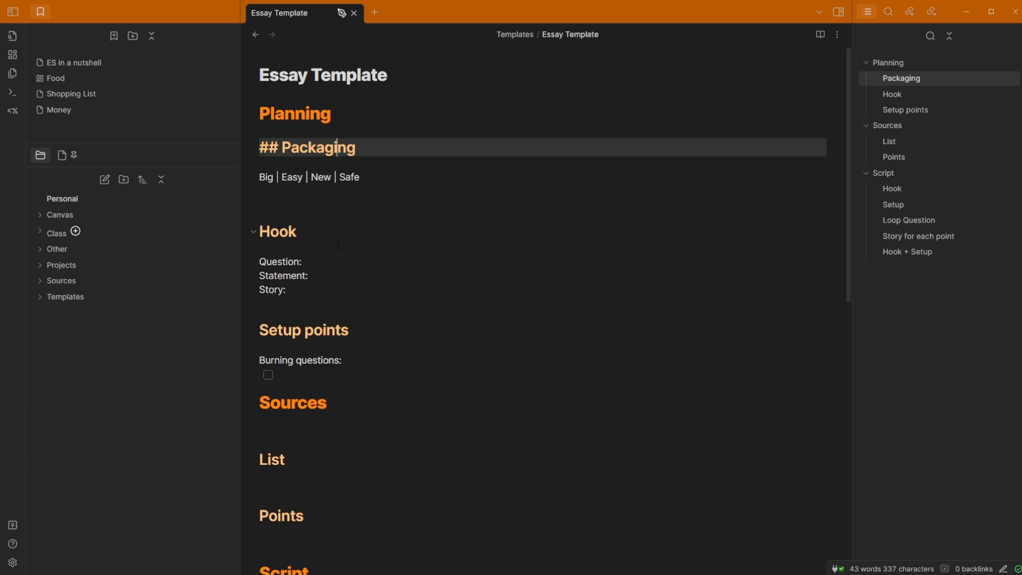
- Try out the heading marker "###" on a new line in the blank area below the Packaging text
click(327, 205)
key(Return)
text(###)
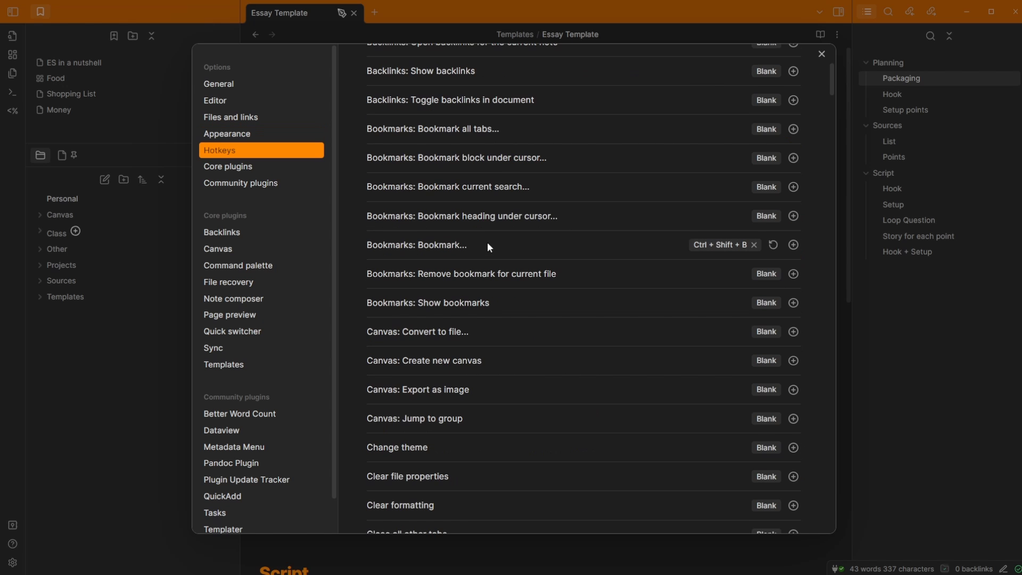
- Review the list of commands and their assigned shortcuts in the Hotkeys settings
scroll(487, 242, down, 10)
scroll(509, 251, up, 15)
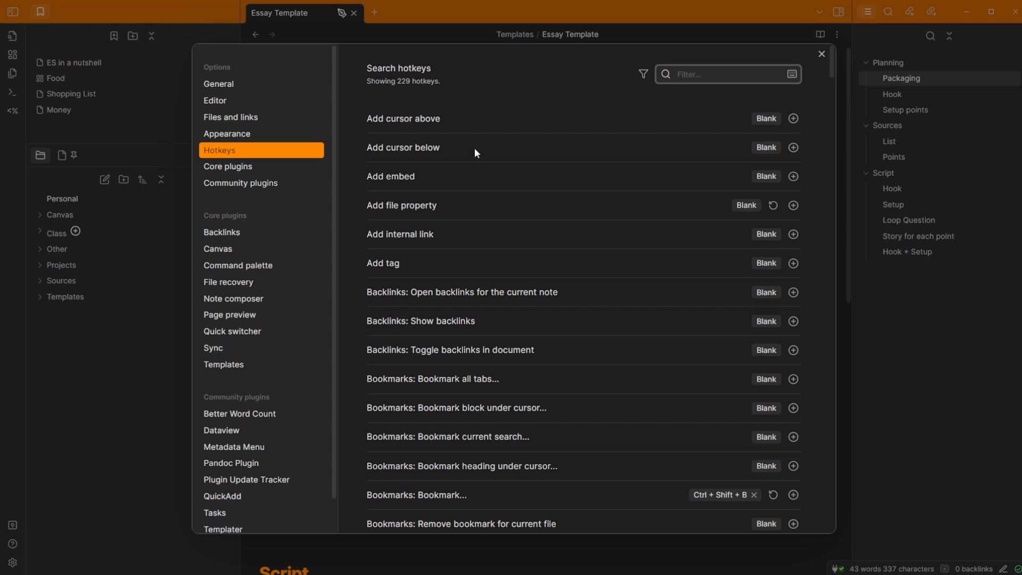
scroll(268, 421, down, 1)
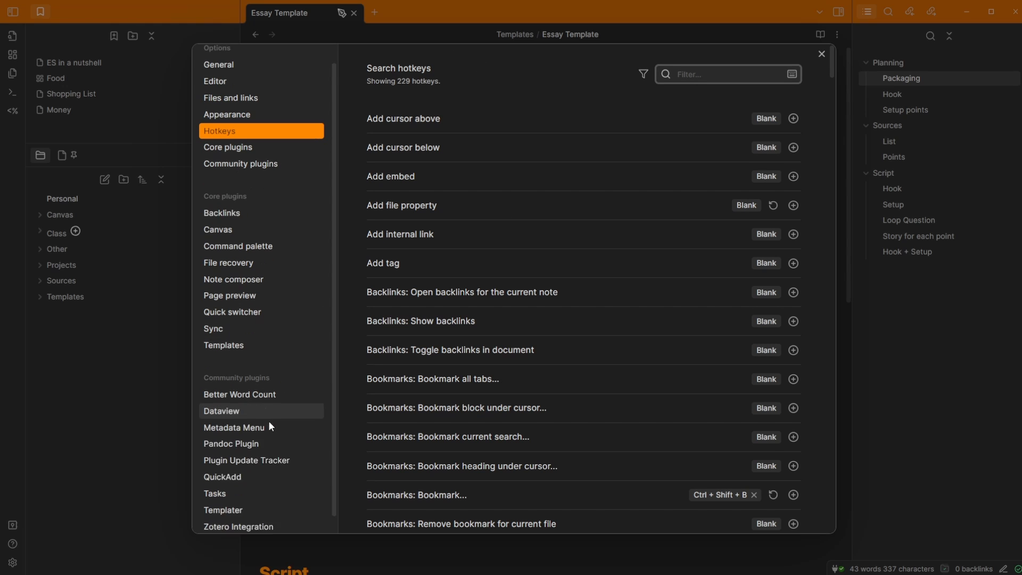
- Review the full list of core plugins and which ones are enabled
click(277, 131)
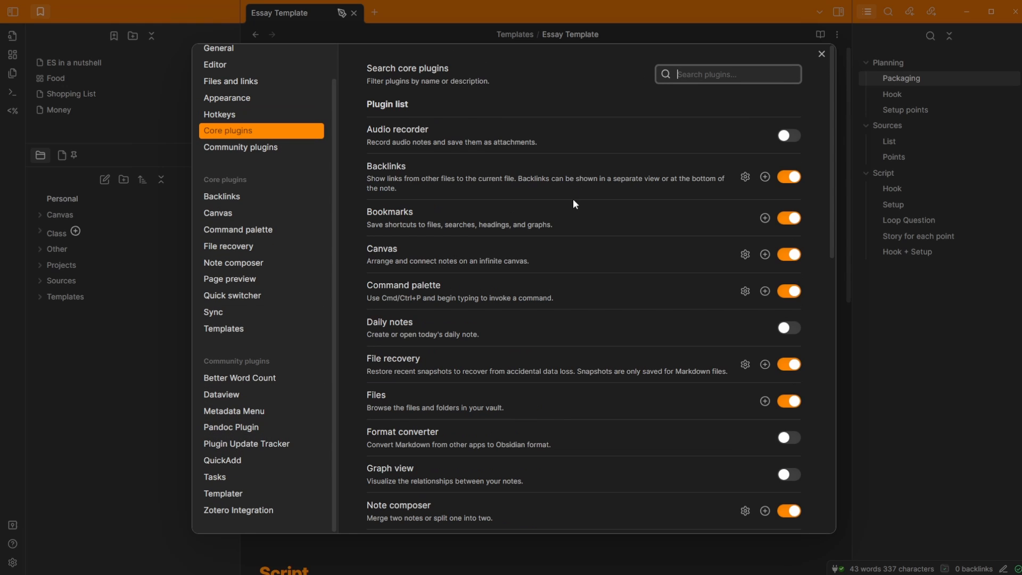
scroll(560, 217, down, 4)
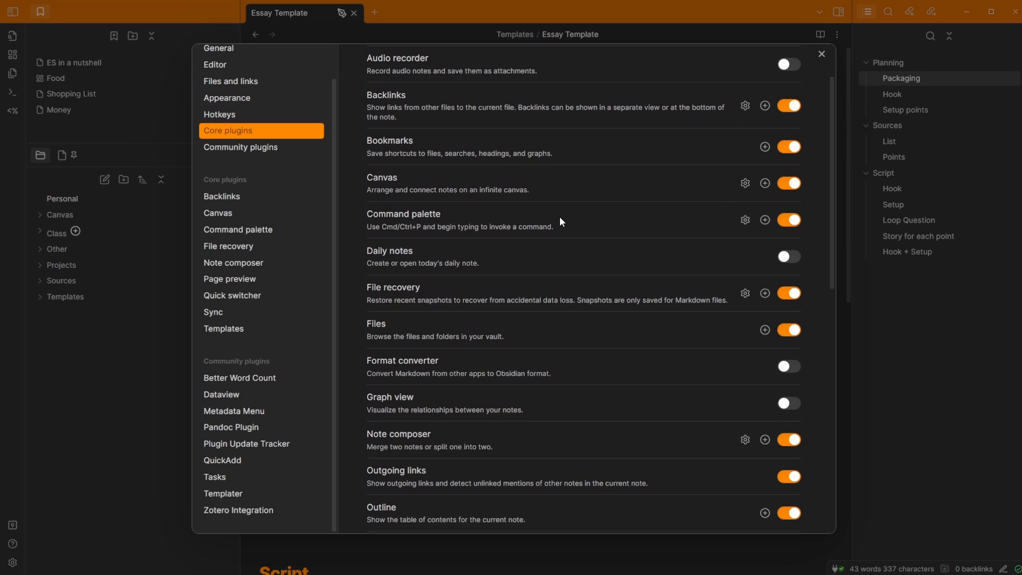
scroll(557, 217, up, 5)
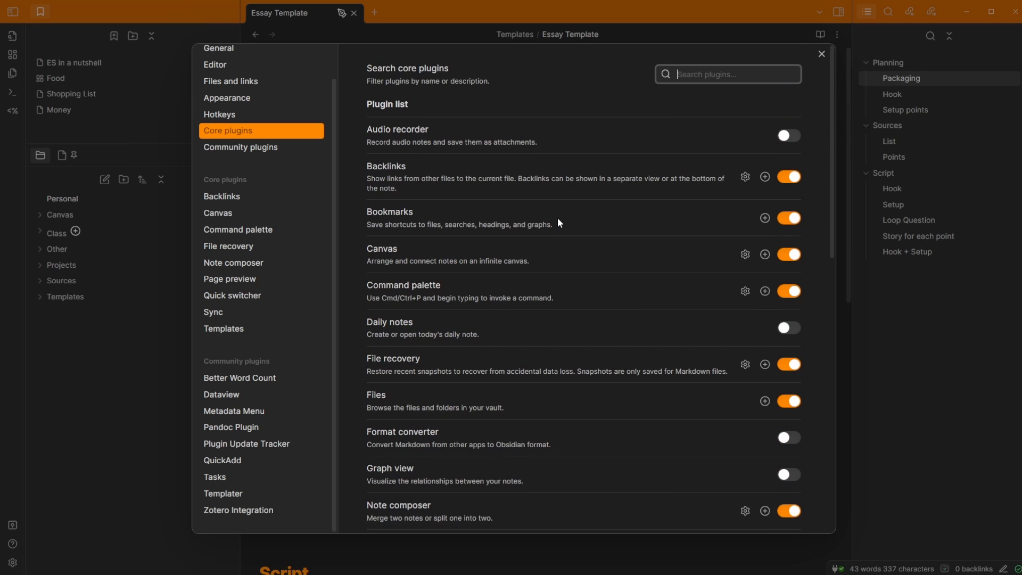
scroll(557, 217, down, 2)
scroll(557, 217, down, 5)
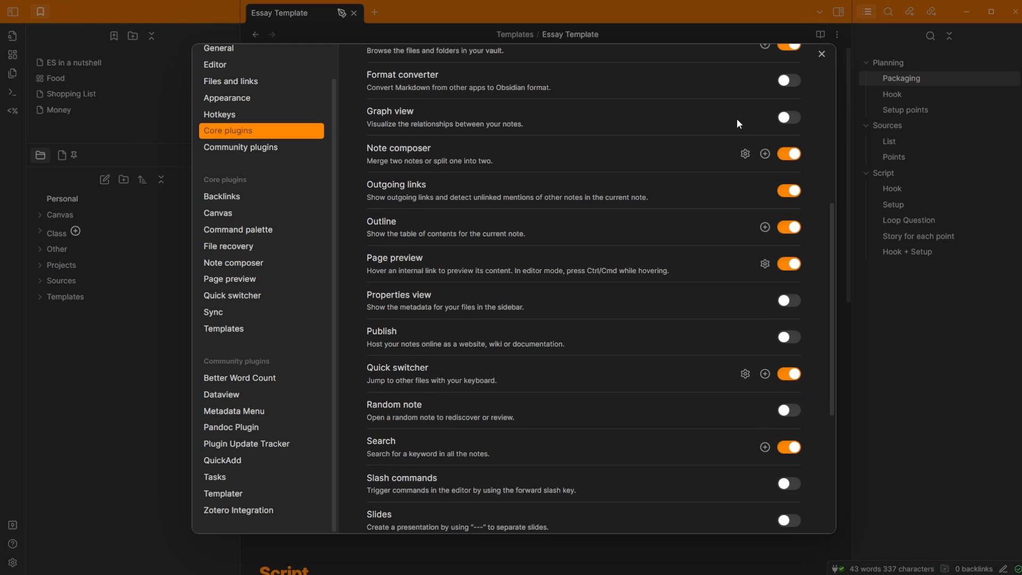
scroll(584, 272, down, 5)
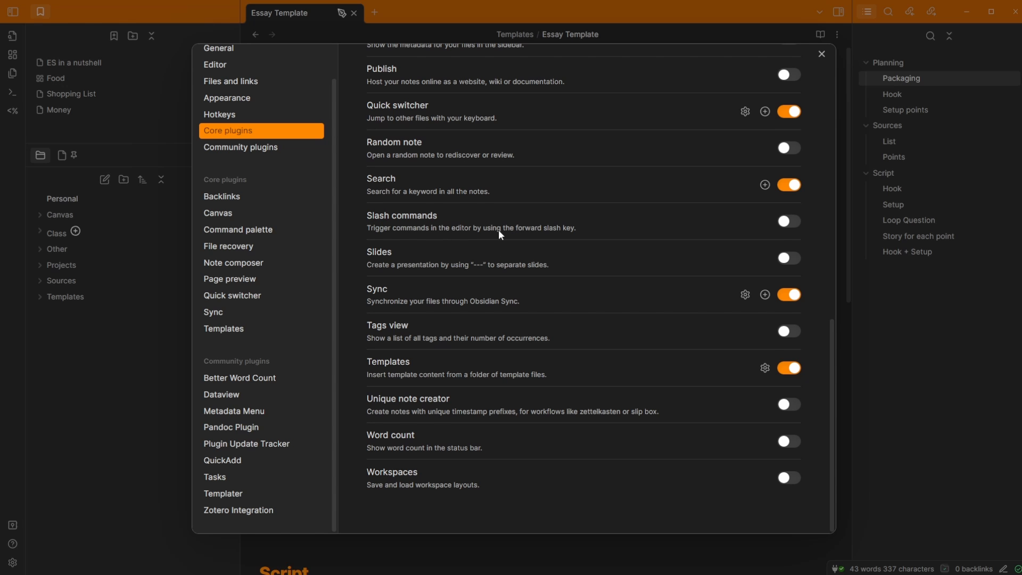
scroll(498, 229, up, 10)
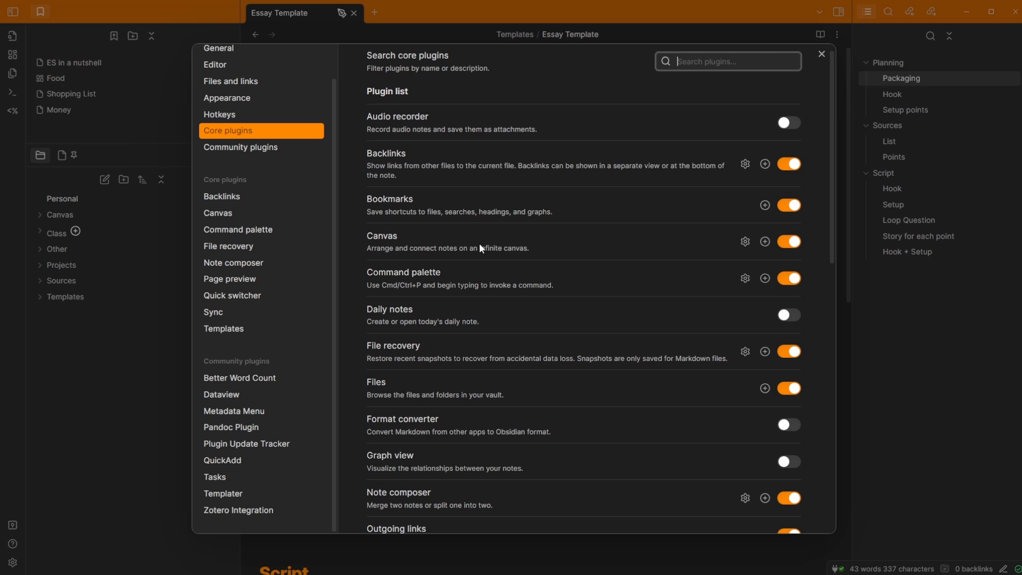
- Review the options of the Backlinks, Canvas, and Command palette core plugins
click(225, 194)
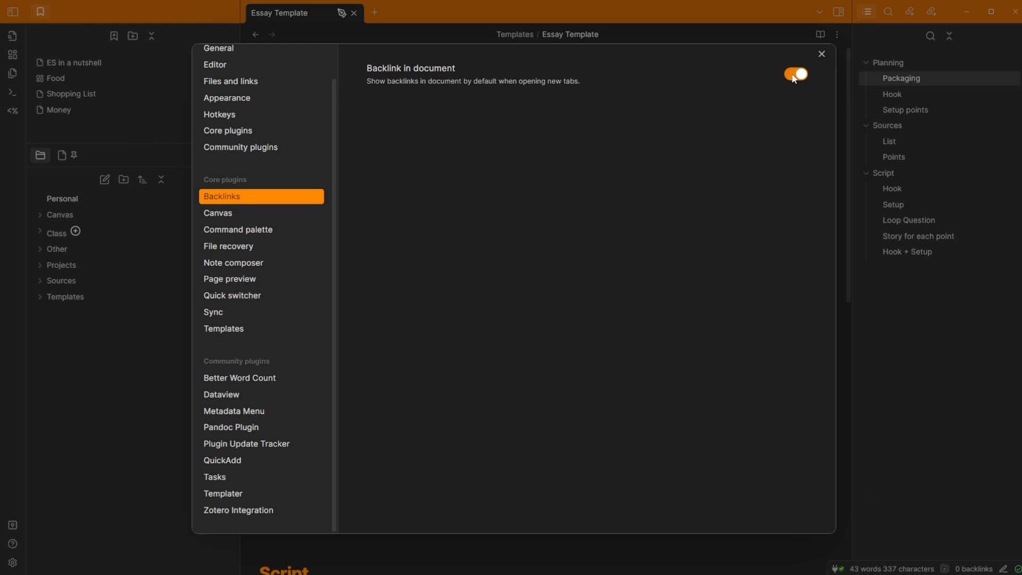
click(283, 218)
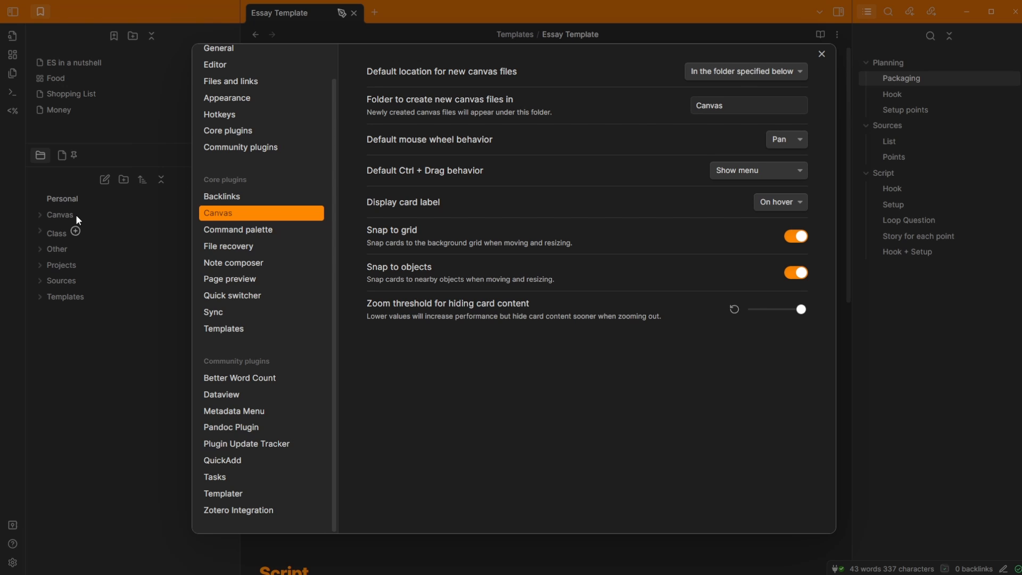
click(238, 229)
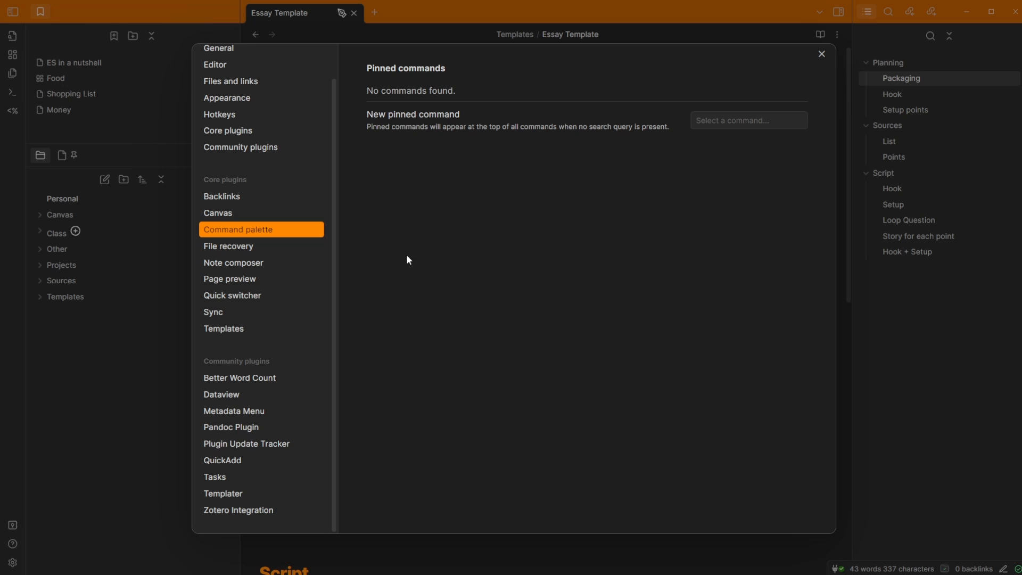
- Review the File recovery options for snapshot interval and history length without changing them
click(250, 246)
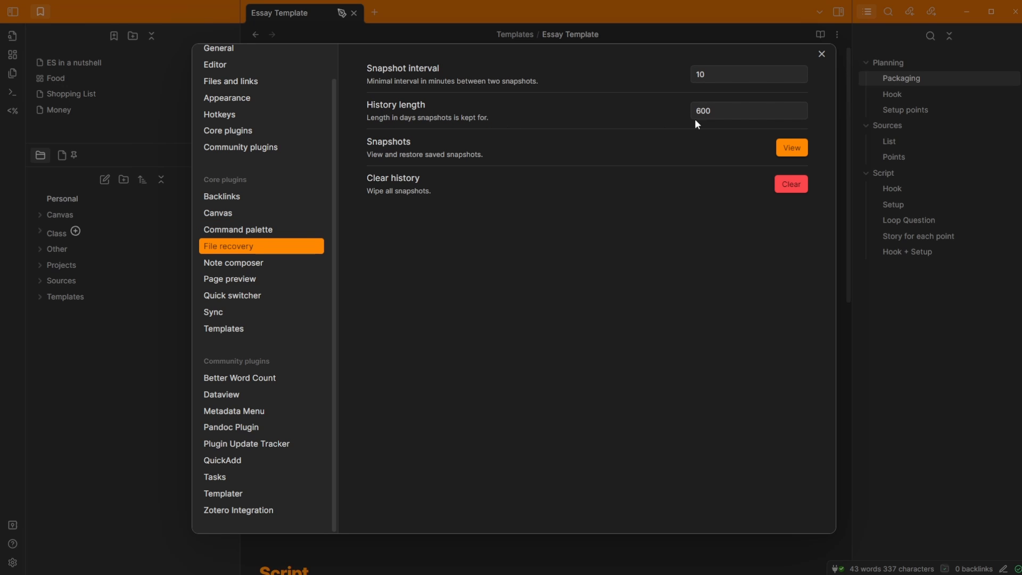
click(716, 110)
click(722, 74)
click(715, 110)
click(648, 113)
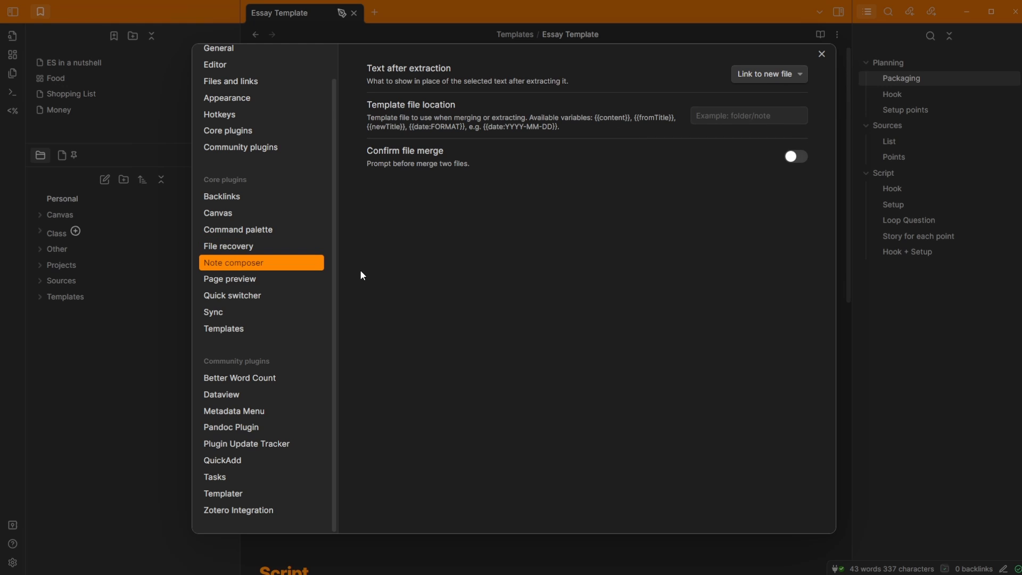
- Review the Page preview options, and preview the An Ecological way note from the ES Videos list in Educational science in a nutshell
click(275, 281)
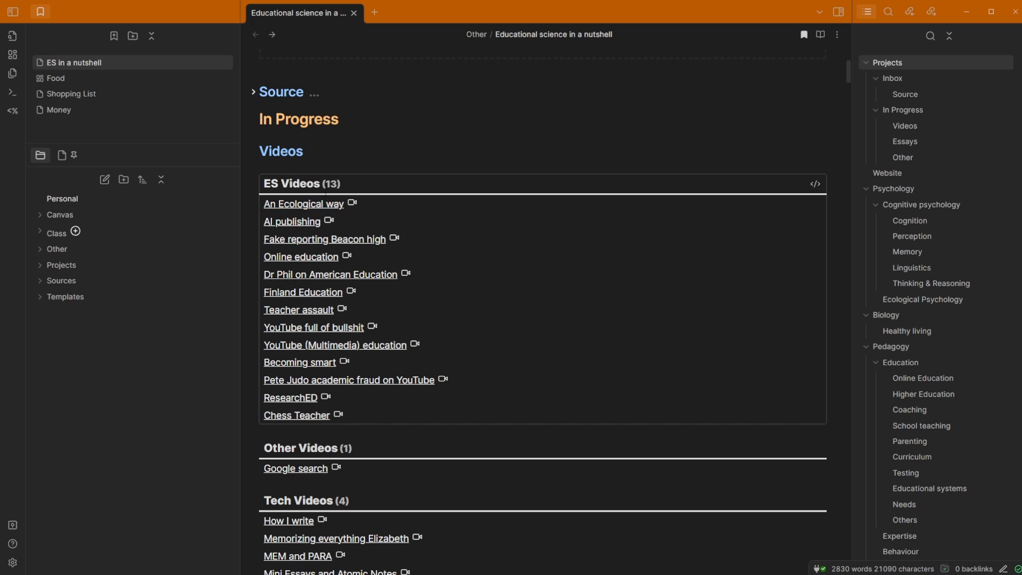
mouse_move(326, 209)
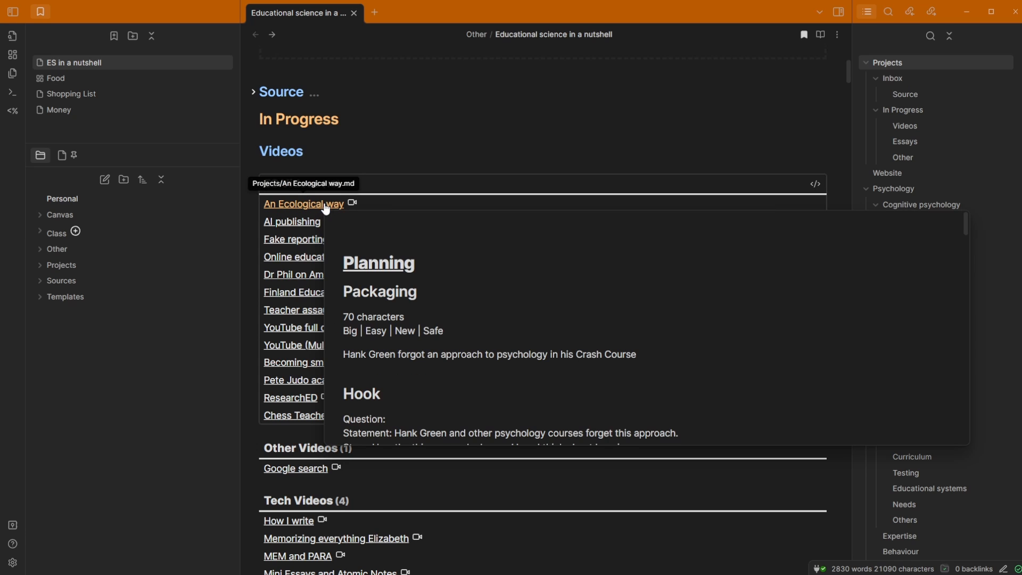
scroll(461, 311, down, 5)
scroll(467, 315, up, 4)
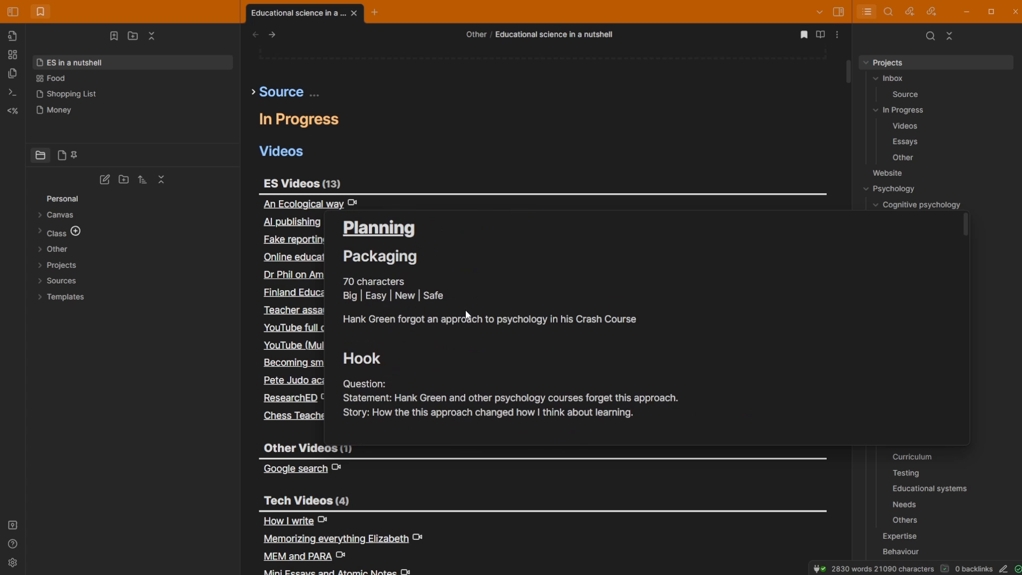
scroll(471, 314, up, 1)
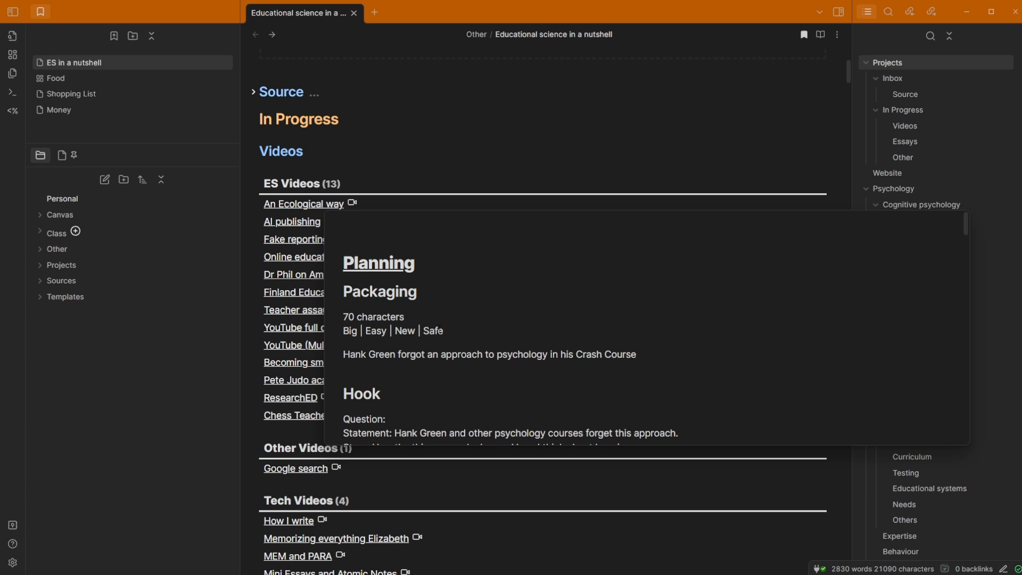
- Reopen the Page preview settings and switch the Ctrl requirement for Outline off and back on
key(ctrl+comma)
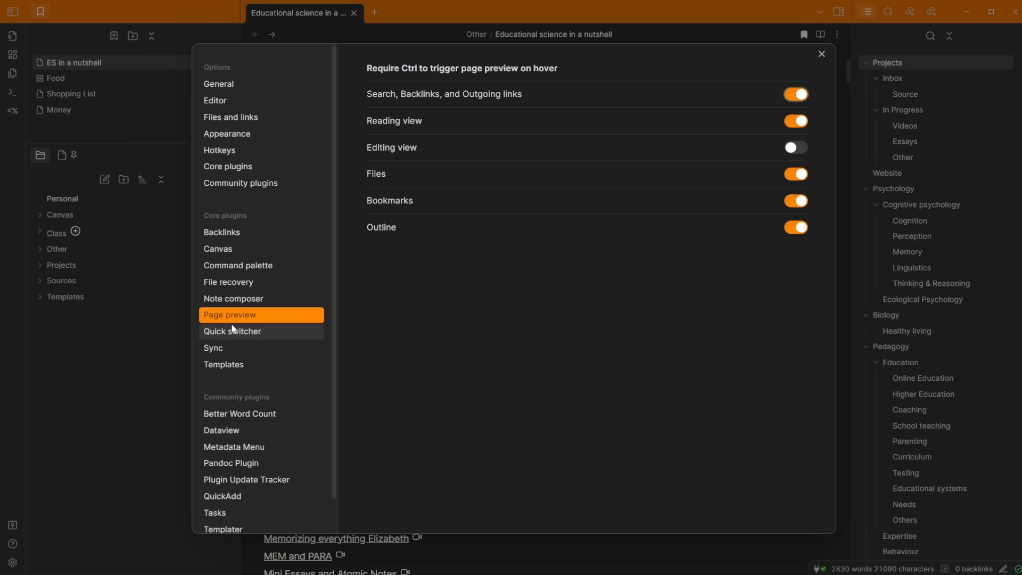
click(797, 231)
click(798, 231)
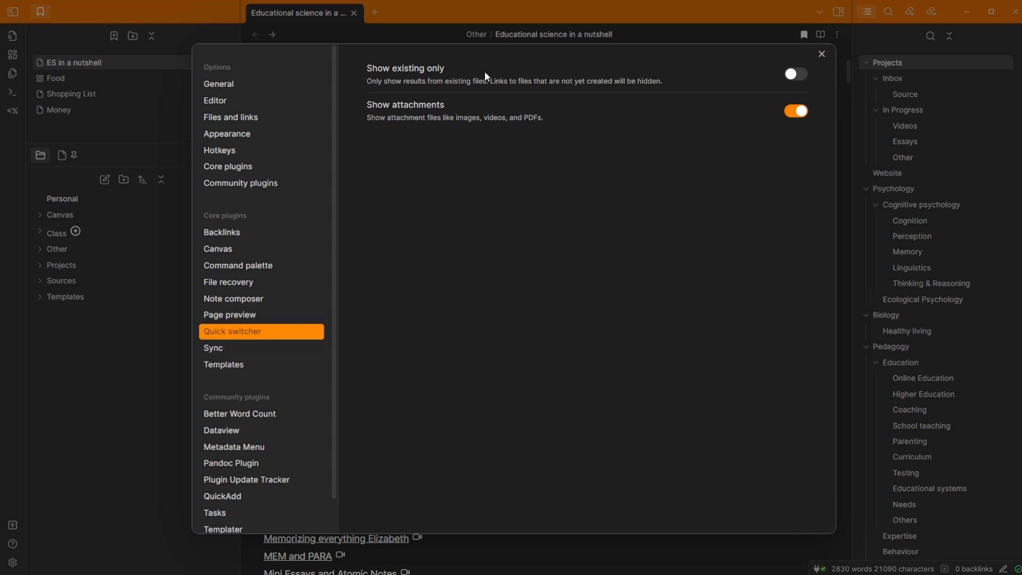
- Leave the settings and insert an internal link to Exclusions in School above the Inbox heading, with the Other folder expanded
key(Escape)
text([[)
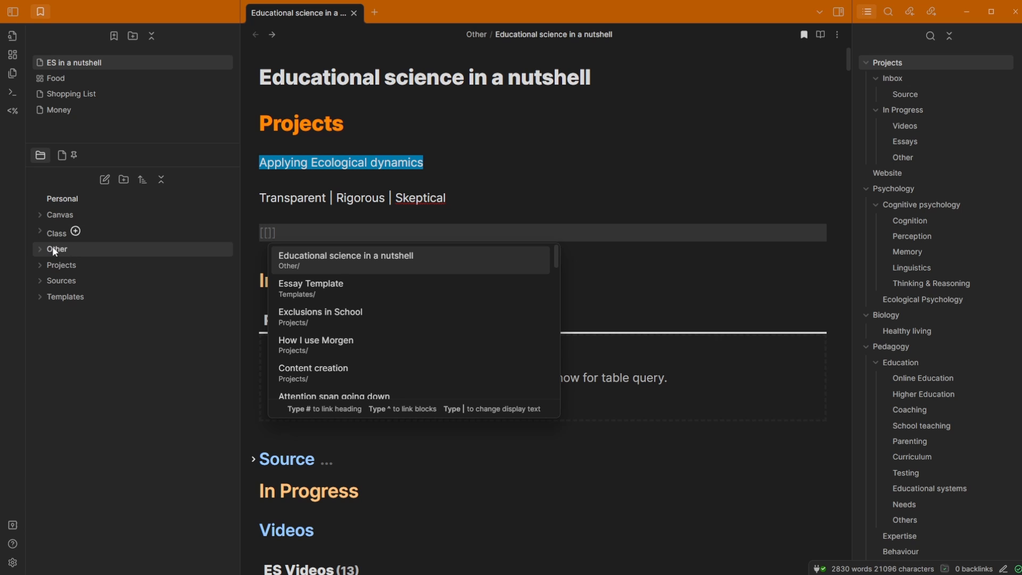
click(37, 250)
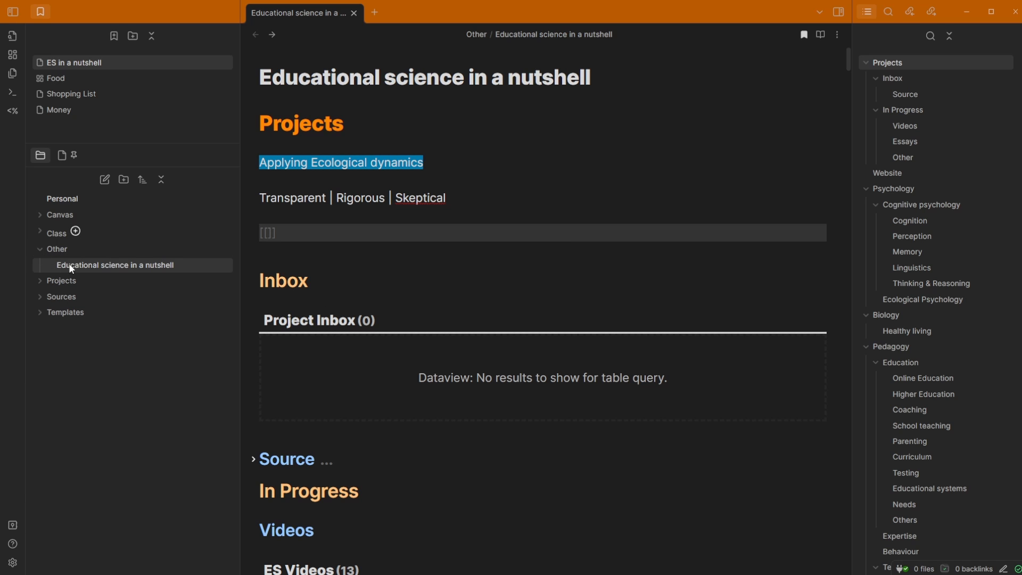
click(269, 256)
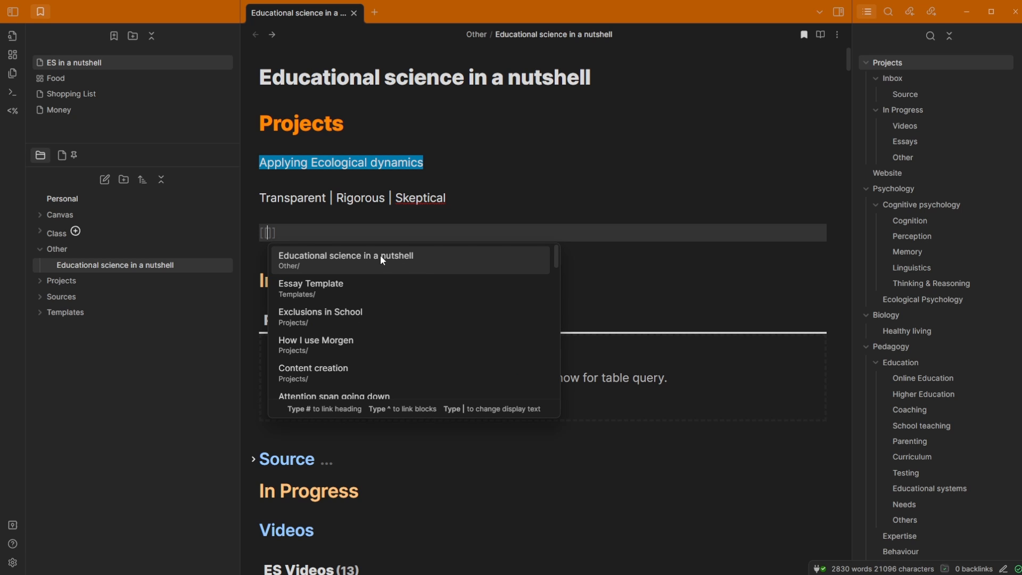
click(346, 318)
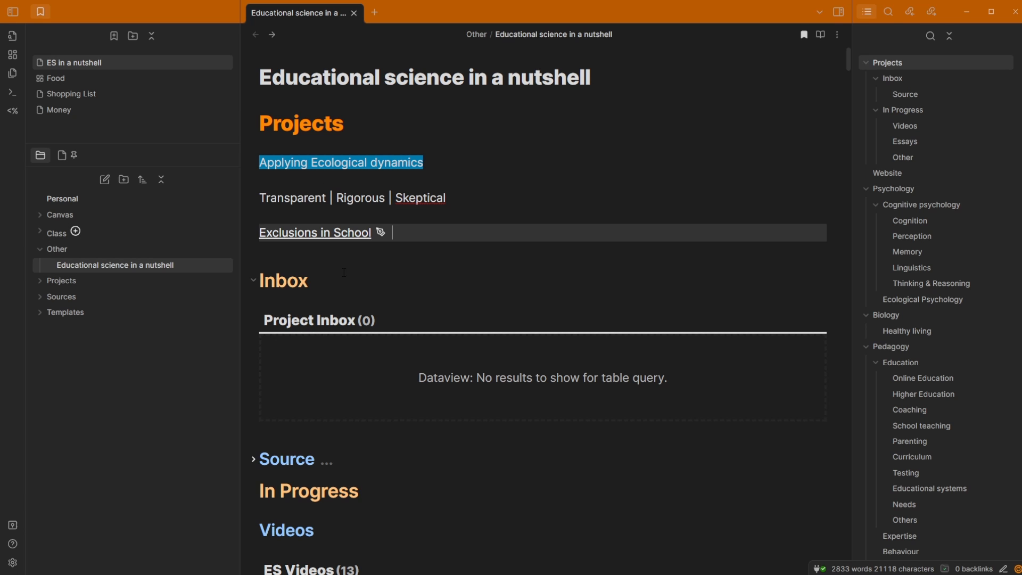
- Preview the linked Exclusions in School note, and look over the ES Videos list further down the current note
mouse_move(339, 235)
scroll(417, 358, down, 5)
scroll(417, 363, up, 3)
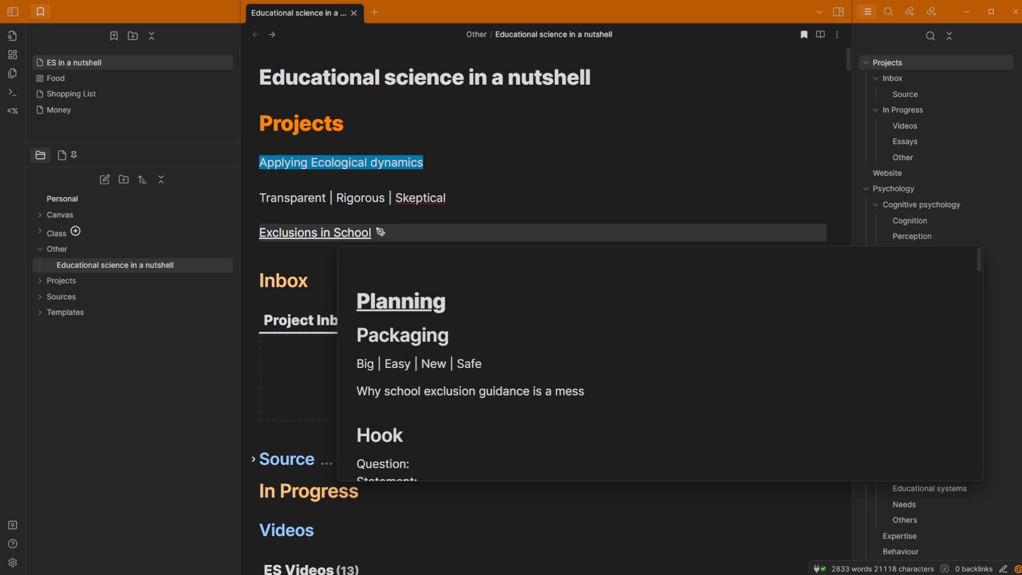
scroll(325, 265, down, 5)
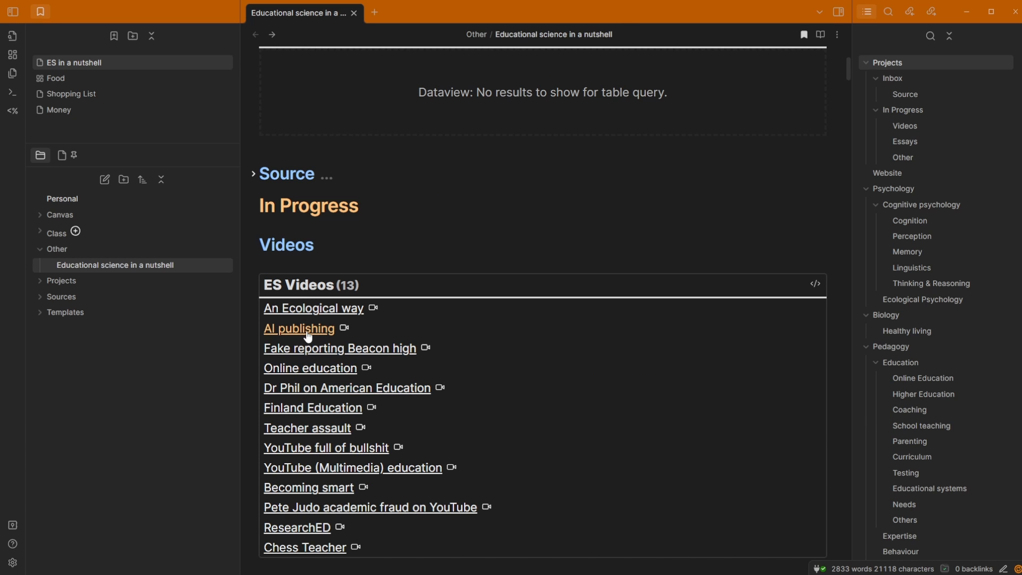
scroll(307, 337, up, 10)
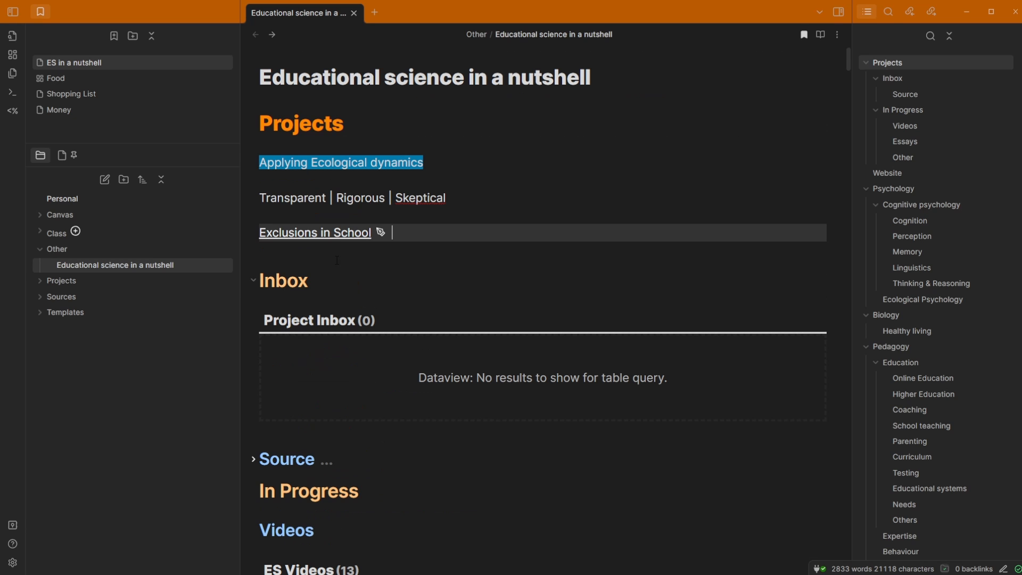
- Follow the Exclusions in School link to its note and return to Educational science in a nutshell
click(326, 233)
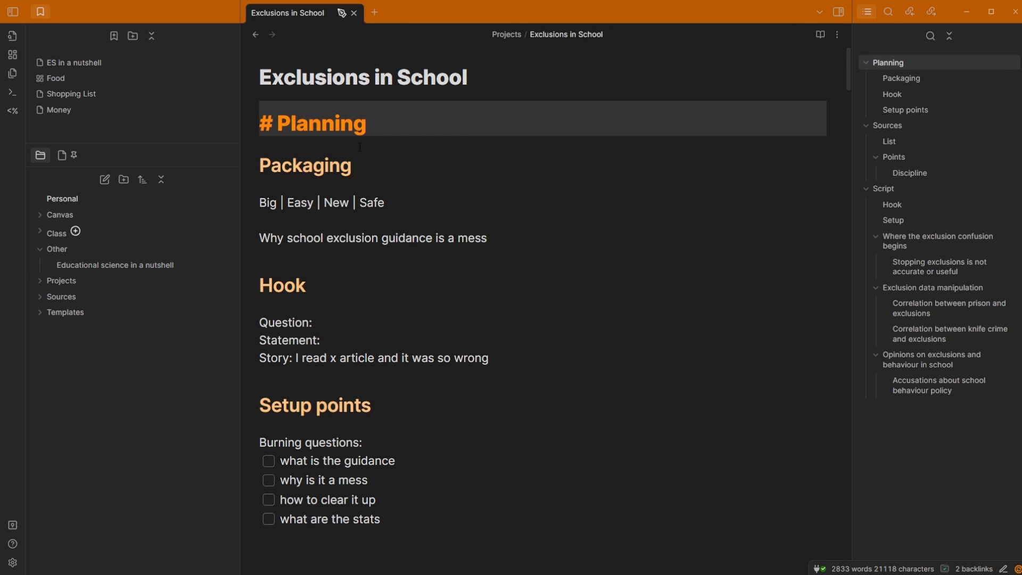
click(380, 151)
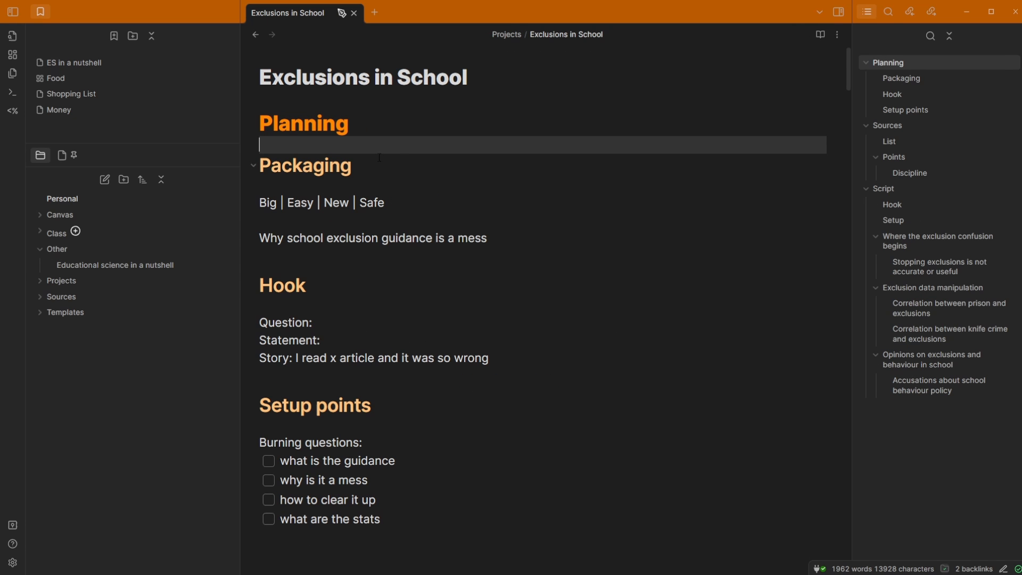
click(253, 34)
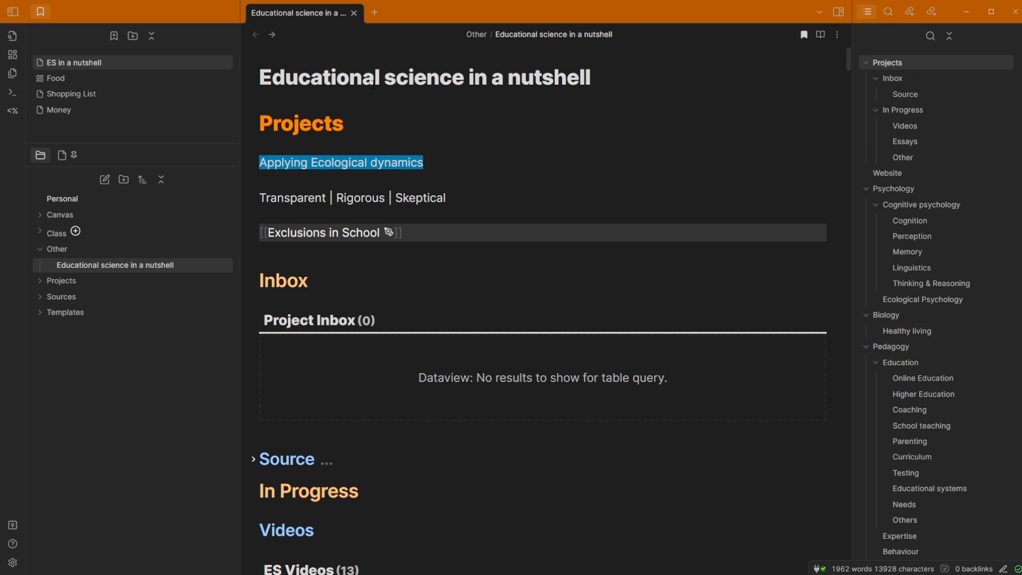
- Preview the Exclusions in School link, open that note in a separate tab, and switch between both note tabs
click(359, 217)
mouse_move(308, 238)
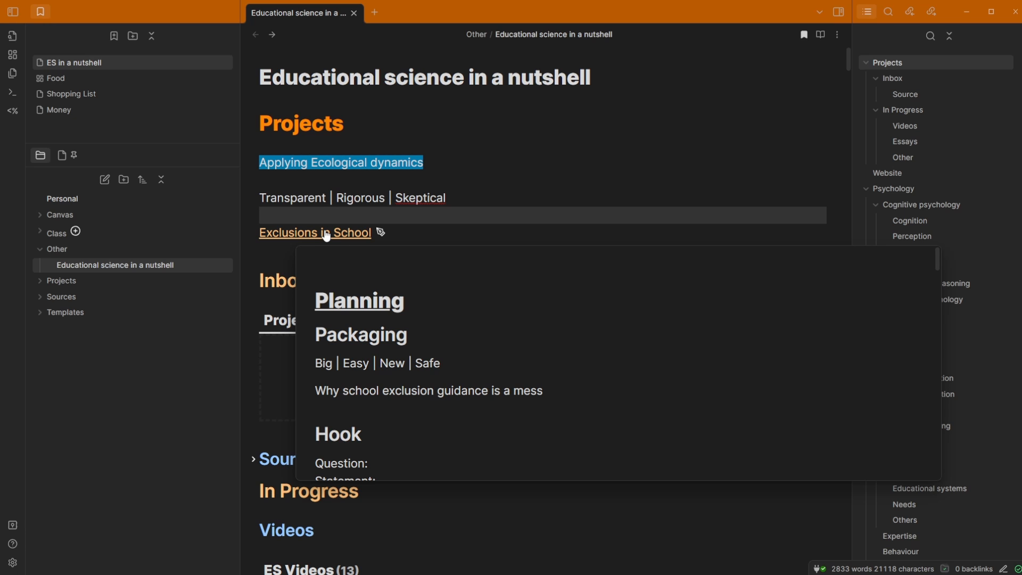
ctrl+click(326, 236)
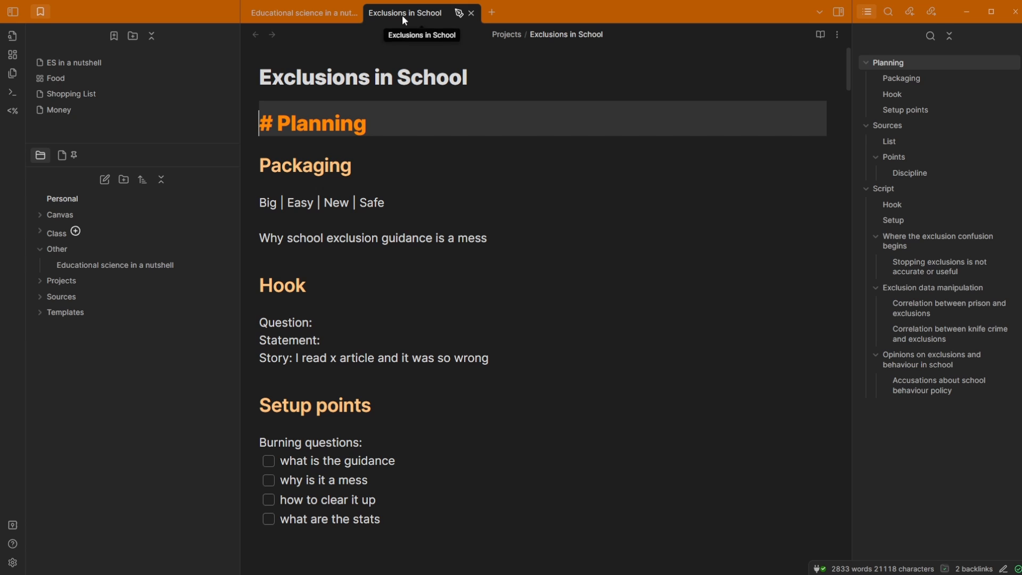
click(277, 16)
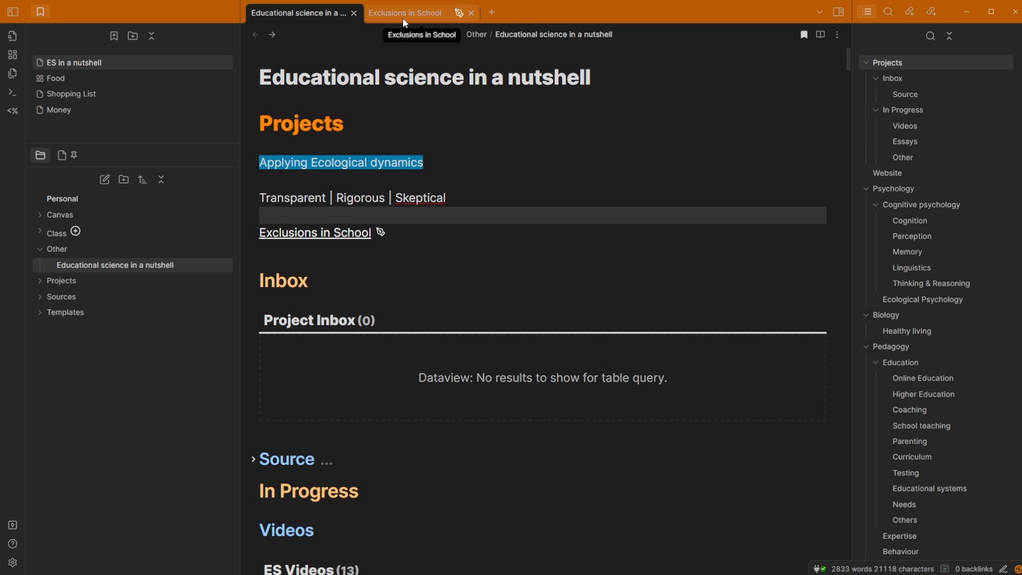
click(402, 17)
click(402, 147)
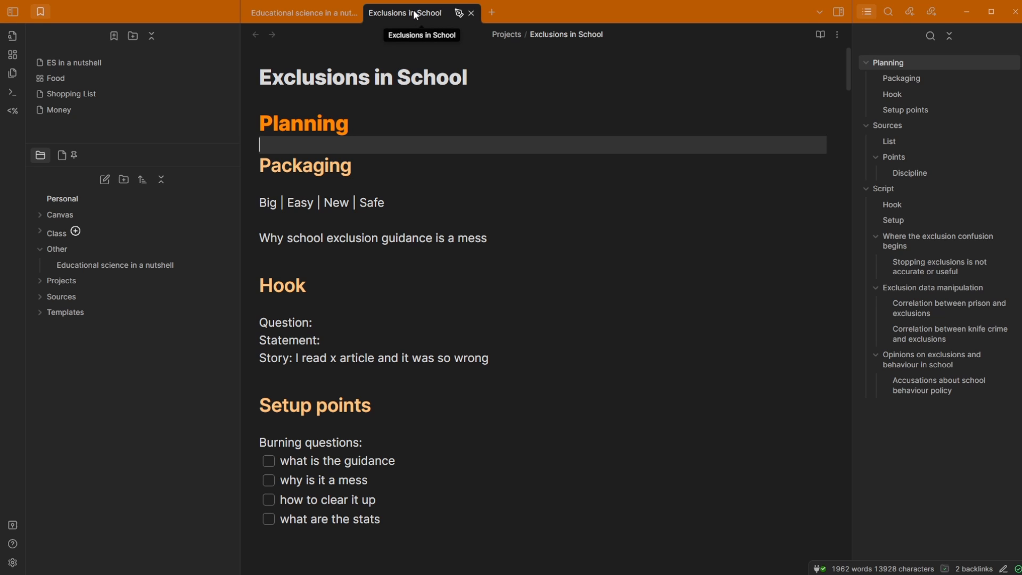
- Split the Exclusions in School note beside Educational science in a nutshell, after trying it below that note and in both sidebars
drag(415, 14, 733, 289)
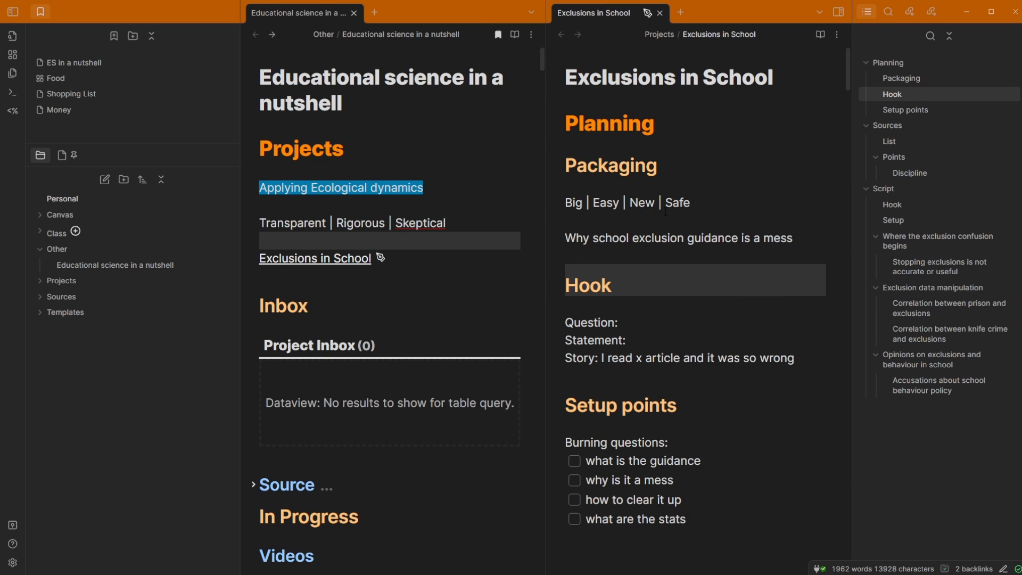
drag(590, 15, 365, 477)
mouse_move(287, 301)
mouse_down()
mouse_move(261, 318)
mouse_move(269, 349)
mouse_move(246, 398)
mouse_move(147, 487)
mouse_move(133, 246)
mouse_move(113, 148)
mouse_move(101, 184)
mouse_move(88, 161)
mouse_move(96, 122)
mouse_up()
mouse_move(103, 135)
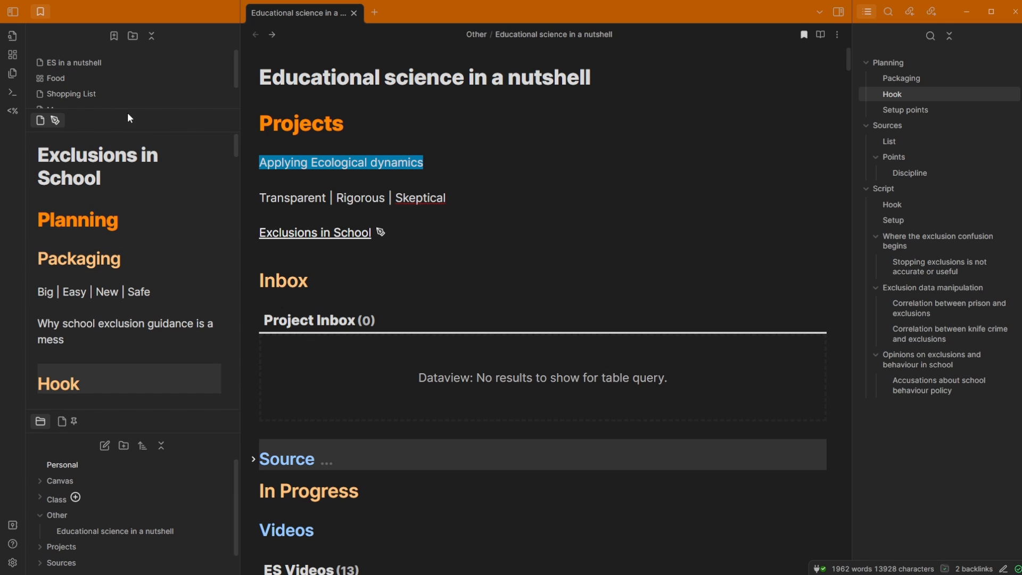
drag(40, 119, 932, 440)
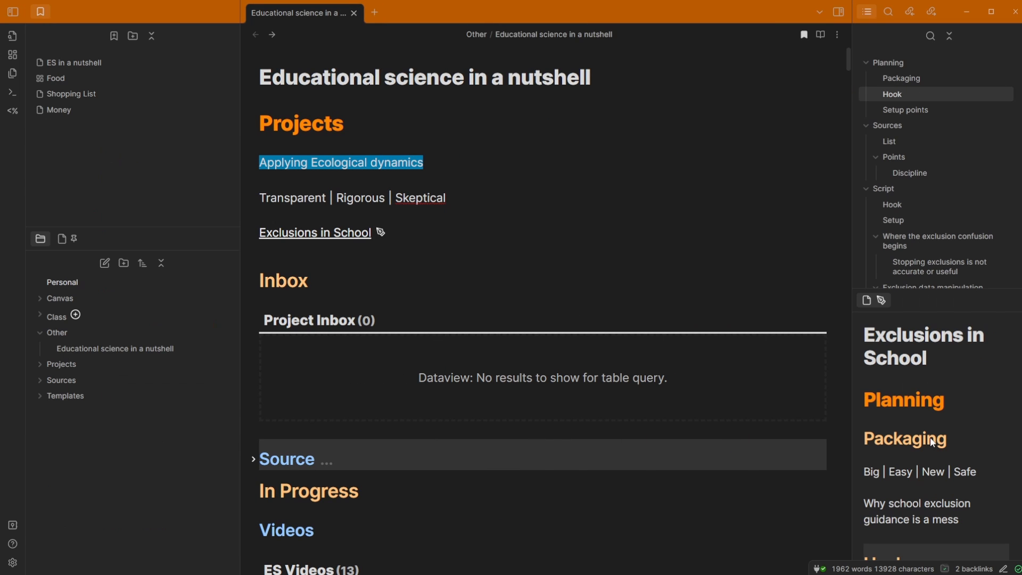
drag(866, 299, 739, 194)
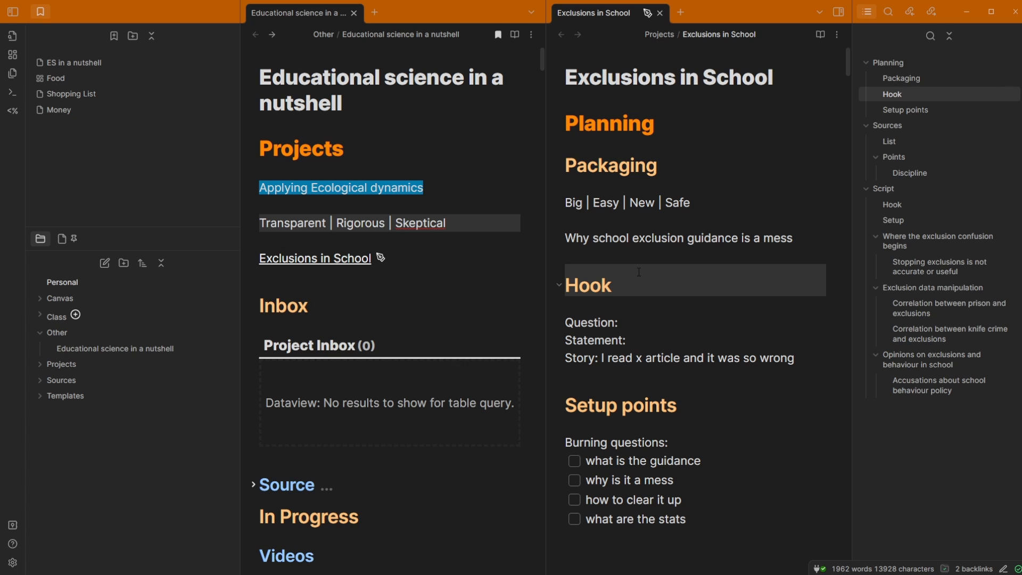
- Add an internal link to a not yet created note named new file below the Exclusions in School link and preview it
click(667, 148)
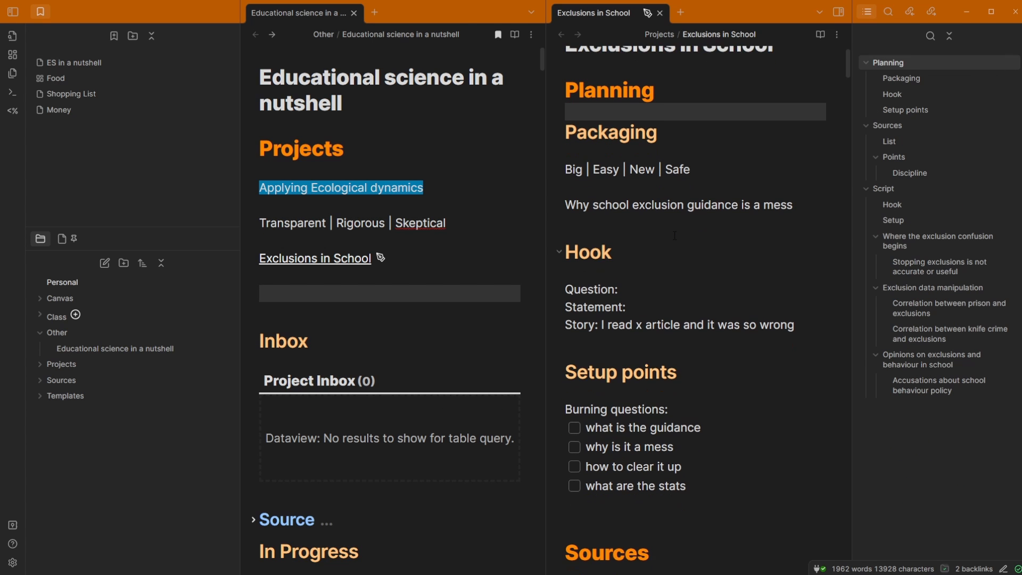
click(300, 290)
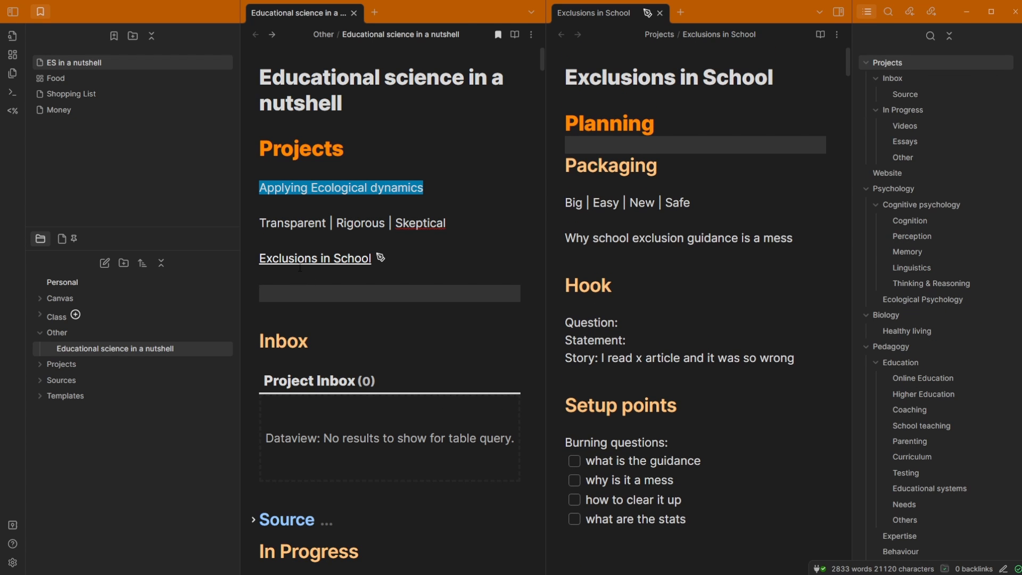
text([[new file)
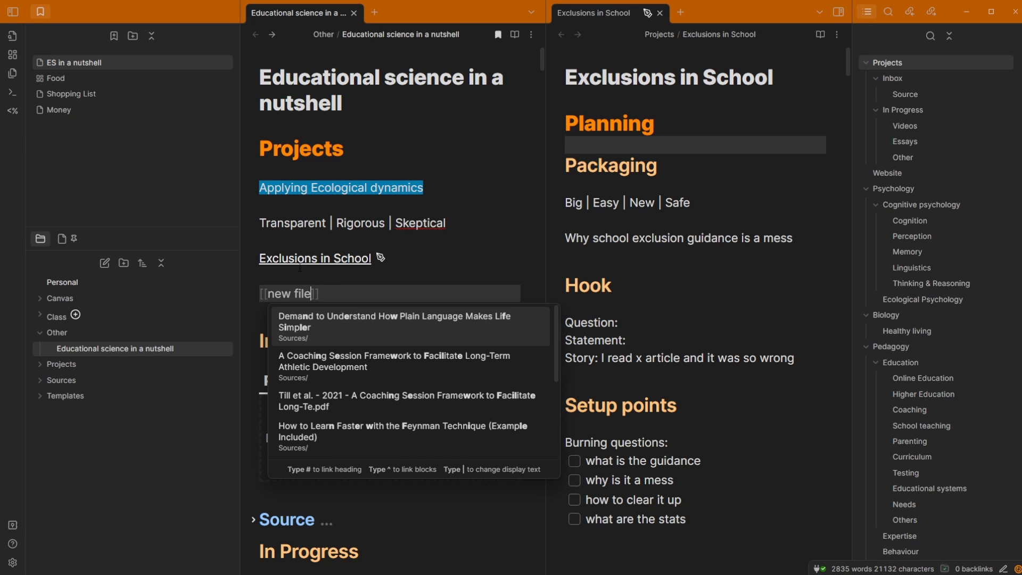
click(351, 275)
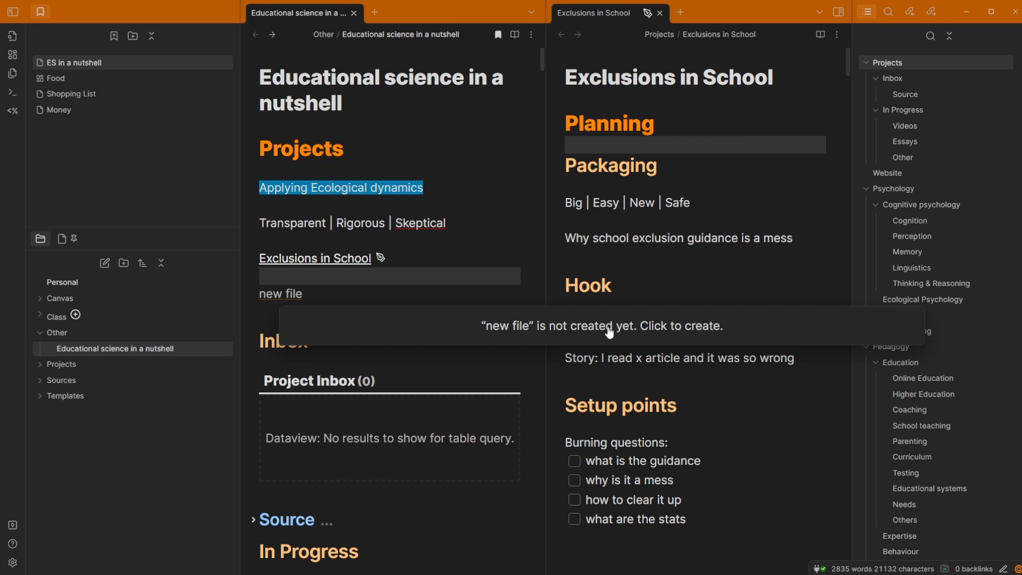
- Check the Quick switcher settings, and search for new file in the quick switcher before dismissing it
key(ctrl+comma)
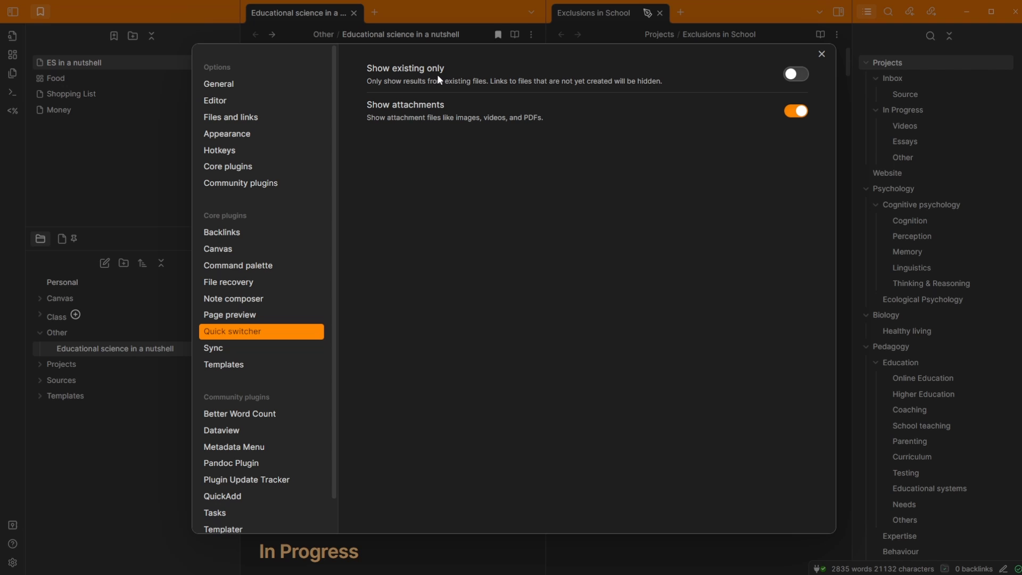
click(101, 158)
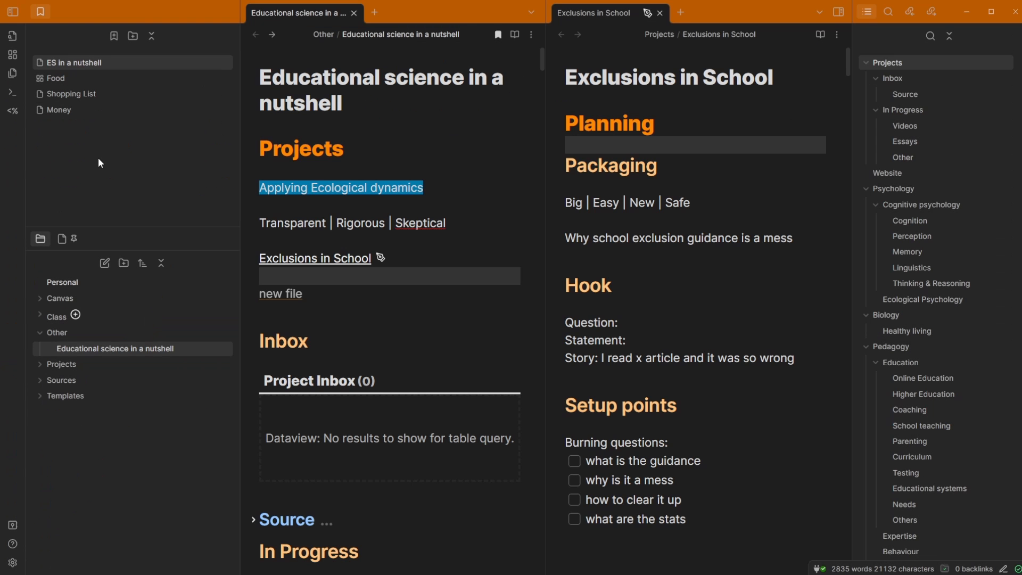
click(12, 37)
text(new file)
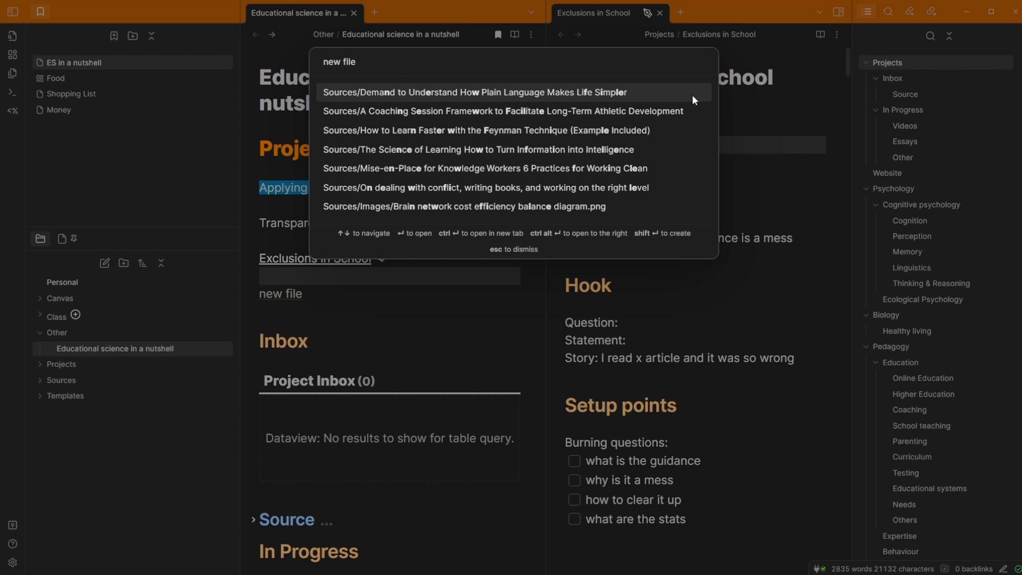
key(Escape)
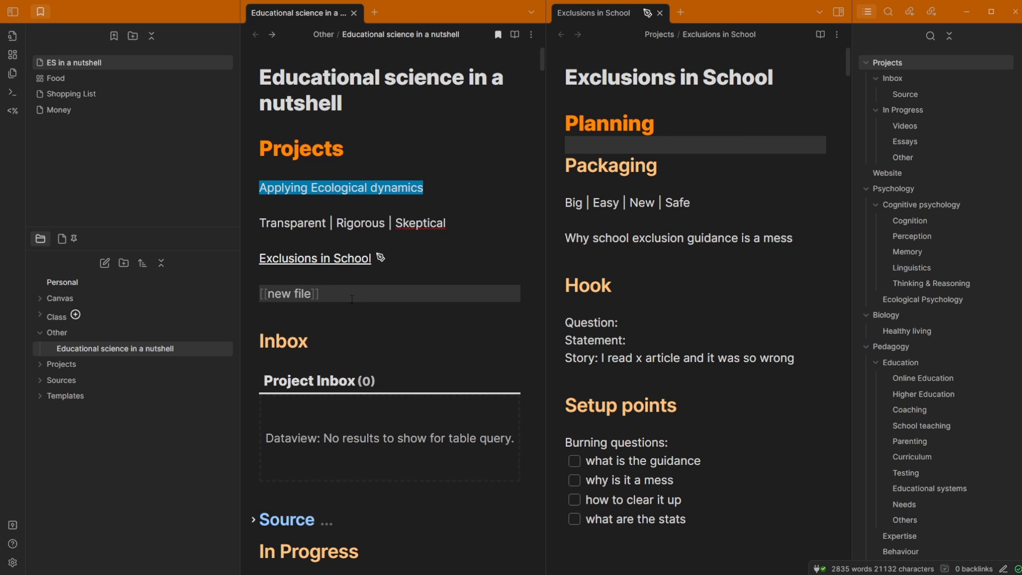
- Remove the new file and Exclusions in School links above the Inbox heading
key(ctrl+x)
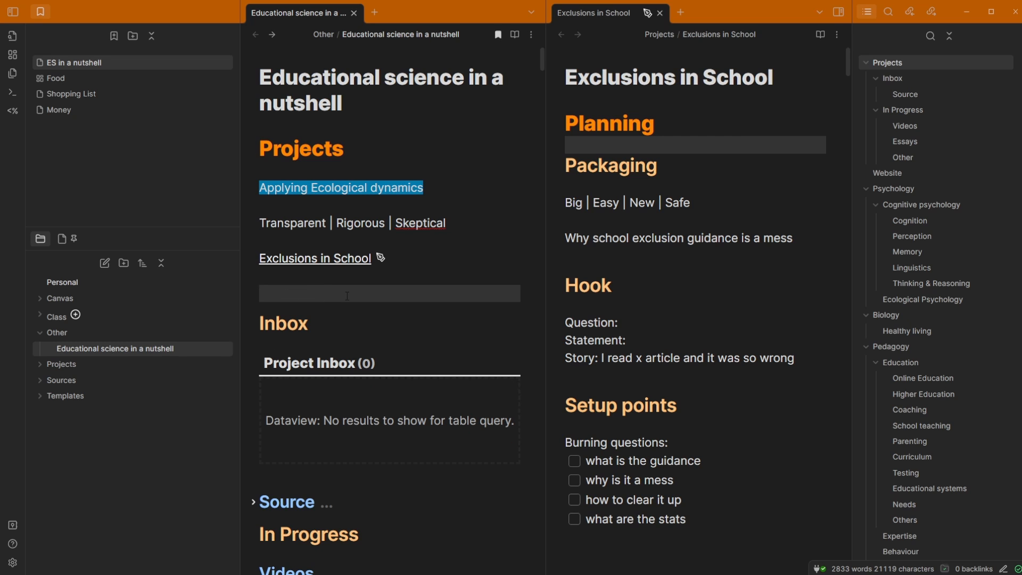
key(Up)
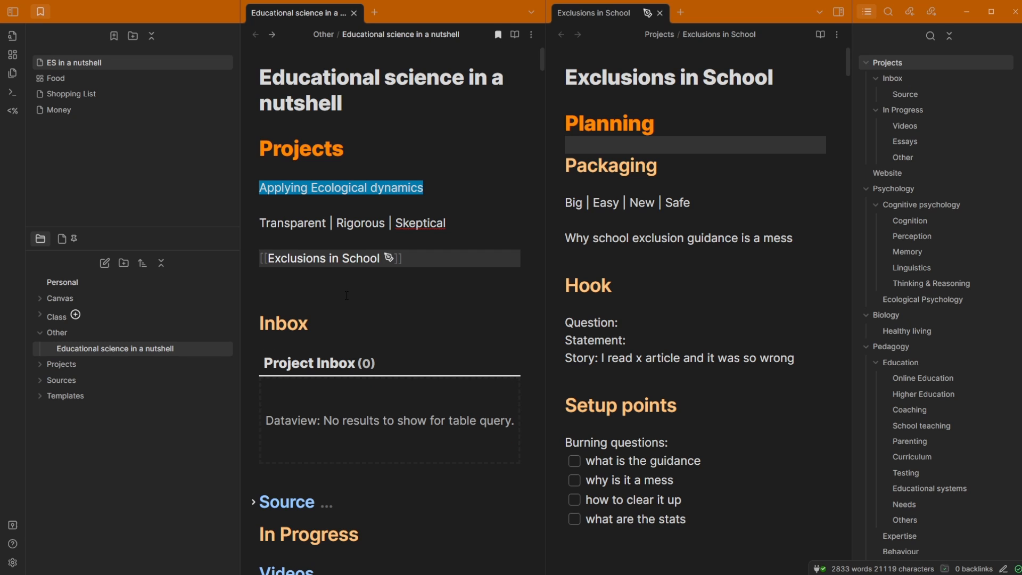
key(ctrl+x)
key(ctrl+x)
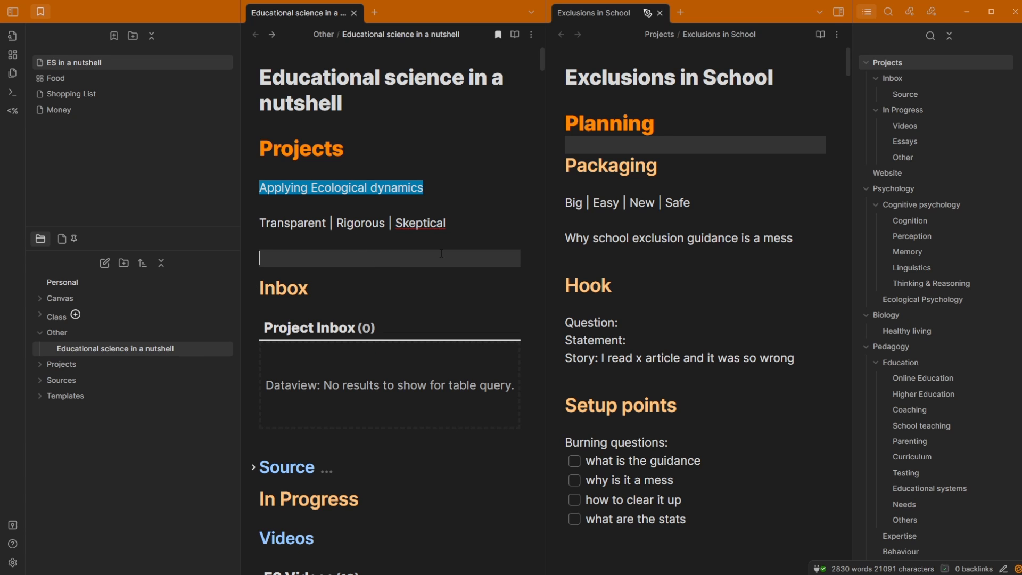
drag(459, 236, 258, 226)
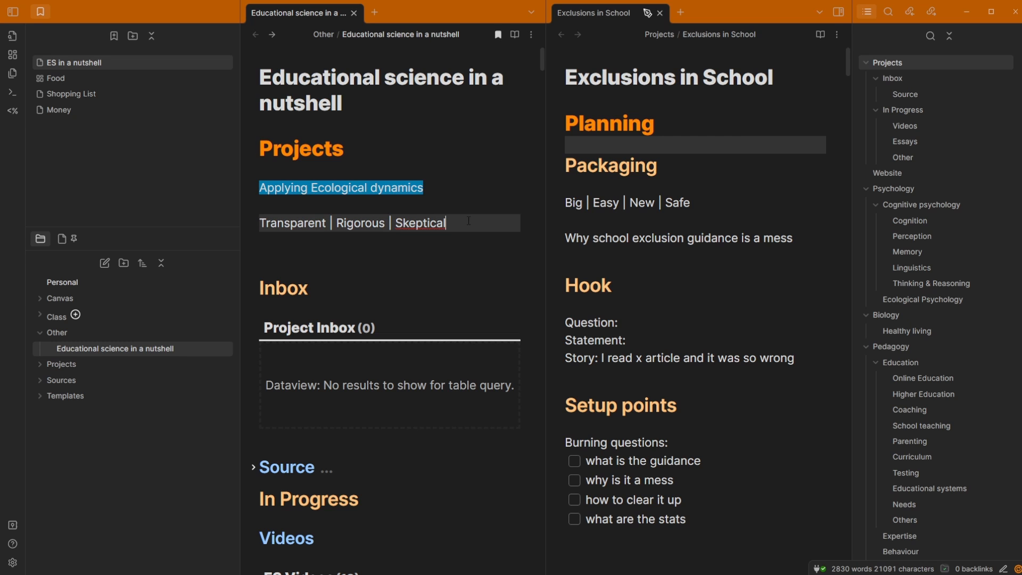
key(BackSpace)
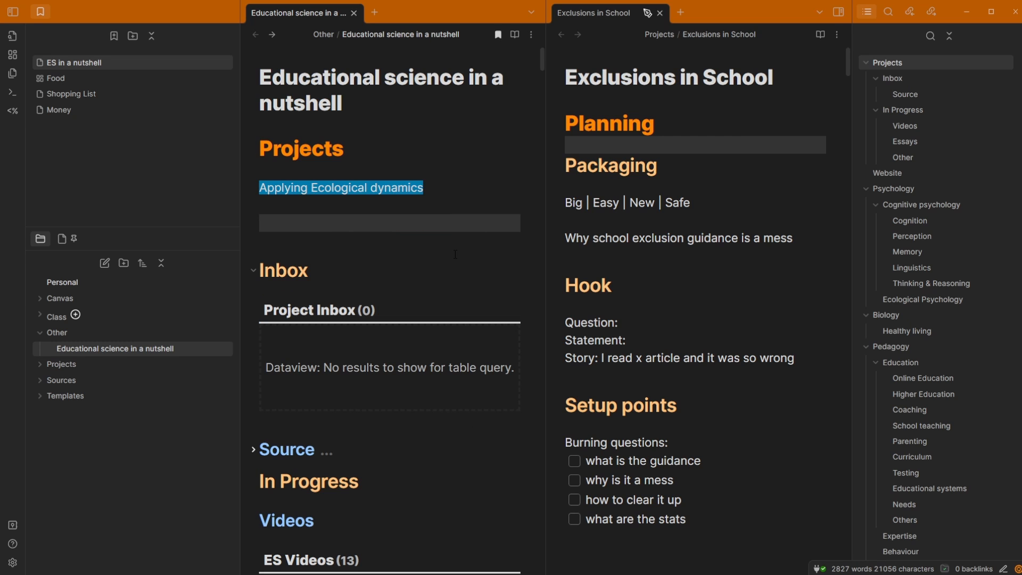
key(ctrl+z)
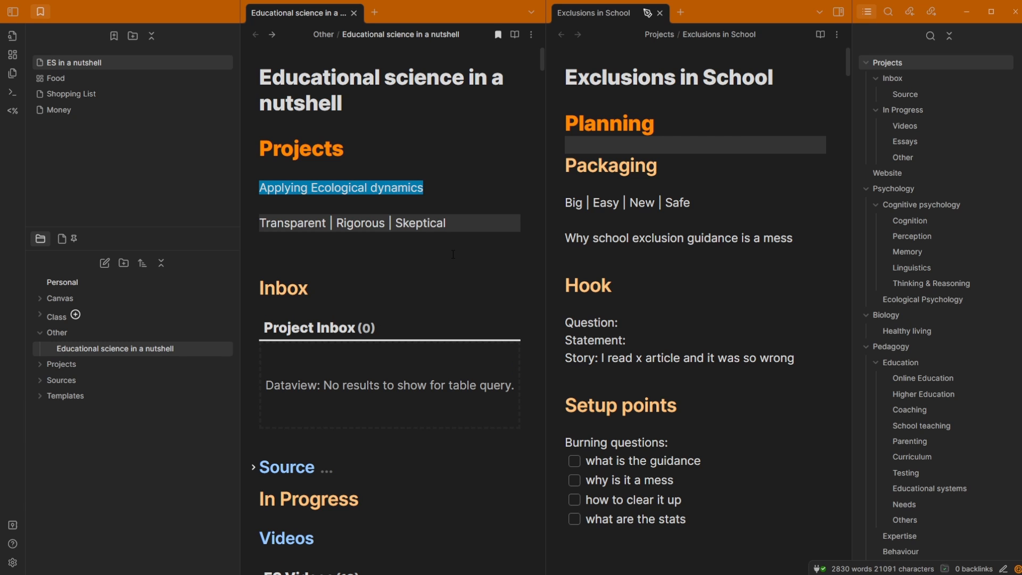
- Replace Skeptical with the suggested spelling Sceptical above the Inbox heading, and collapse the Other folder
key(Down)
right_click(423, 223)
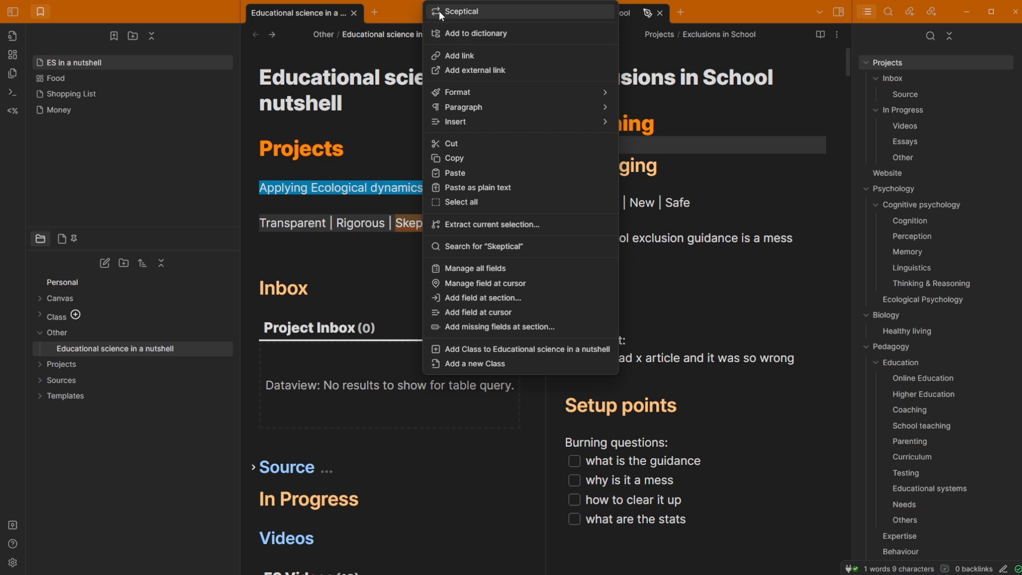
click(483, 11)
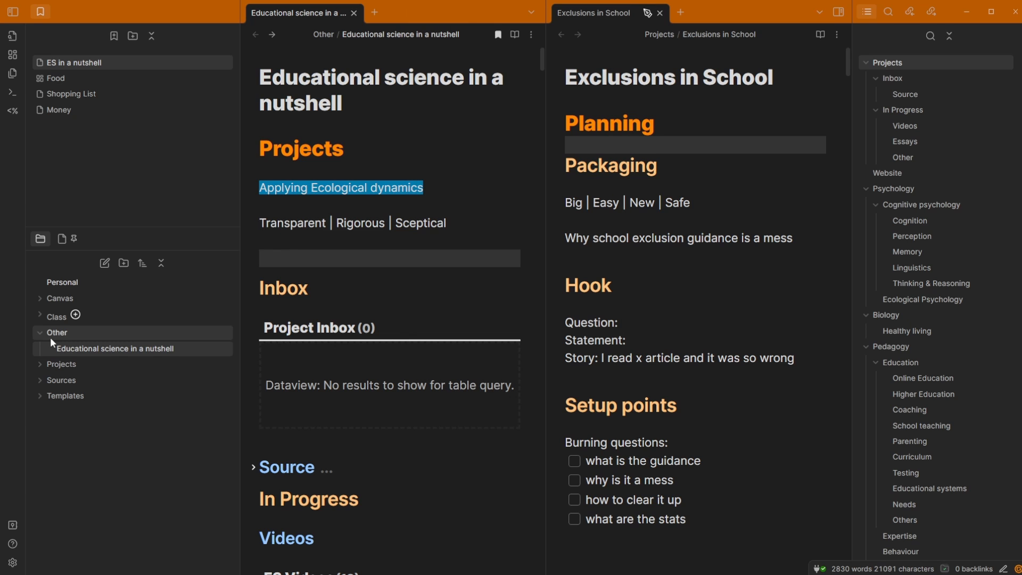
click(65, 333)
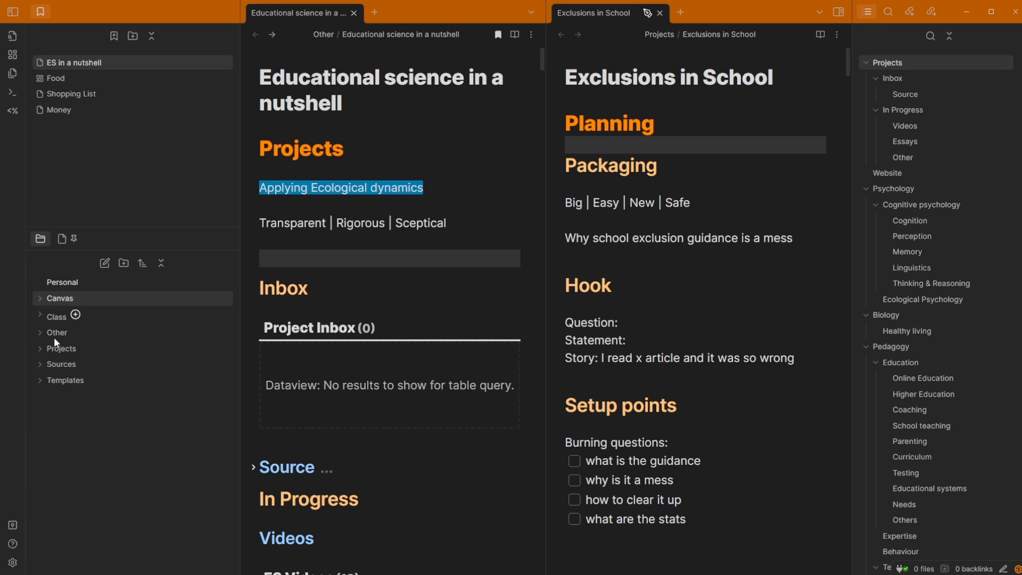
- Look over the Sync settings, including the Selective sync and Vault configuration sync options
key(ctrl+comma)
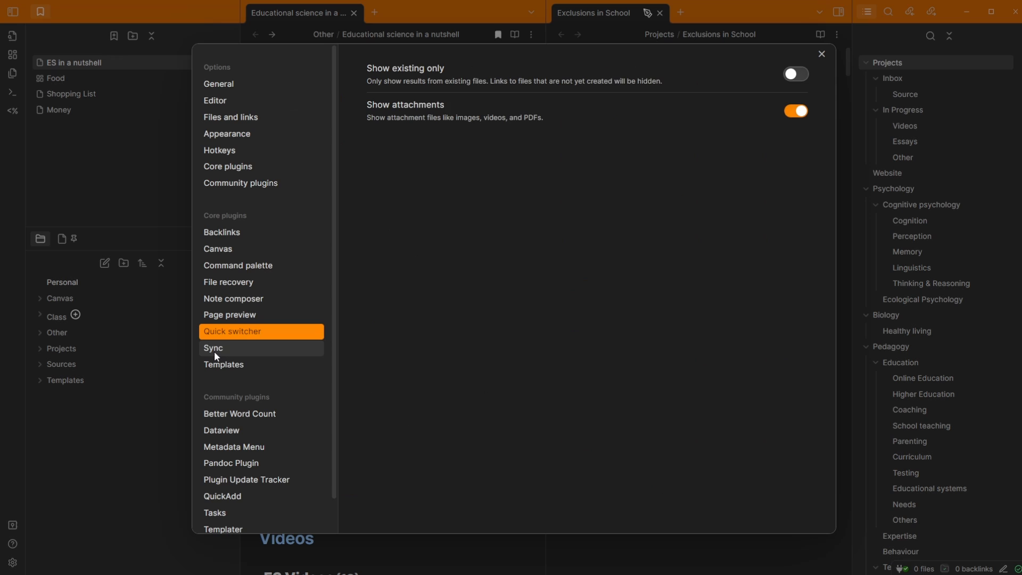
click(214, 348)
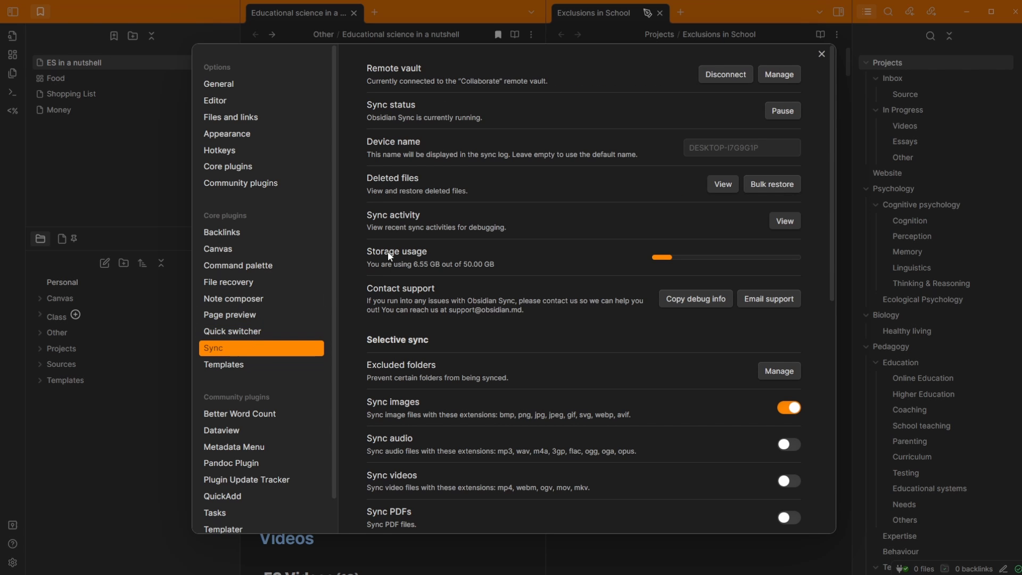
scroll(500, 231, down, 8)
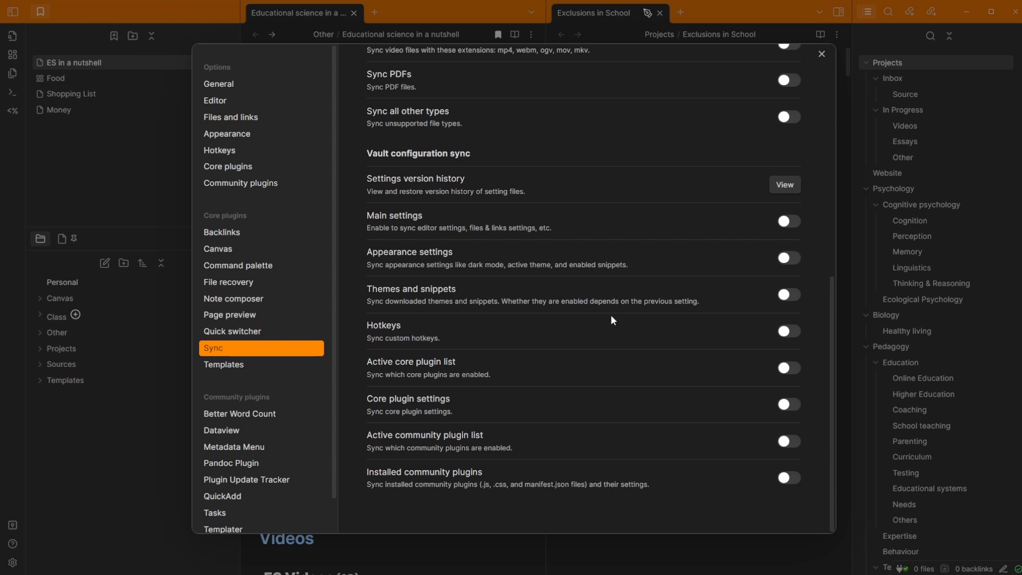
scroll(611, 319, up, 8)
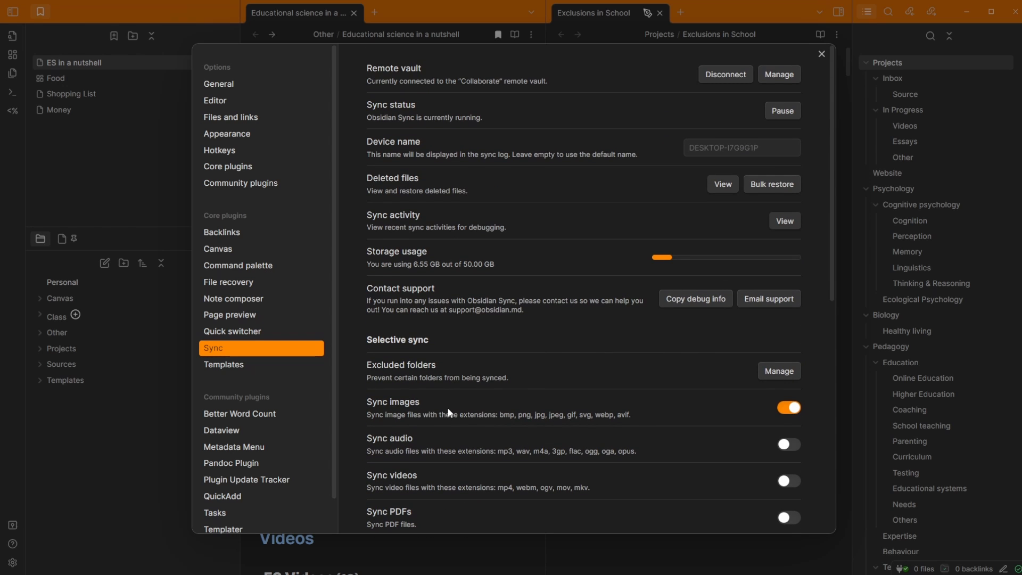
- Inspect the template folder location in the core Templates plugin settings and leave the settings
click(244, 365)
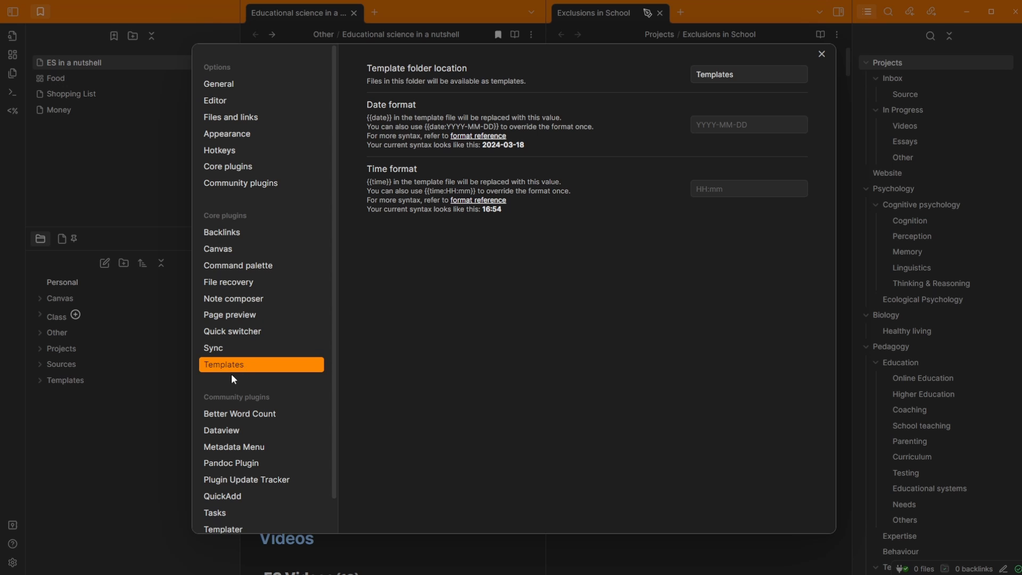
click(733, 75)
click(603, 281)
click(65, 391)
- Expand the Templates folder, look through its template notes, and collapse it again
click(39, 380)
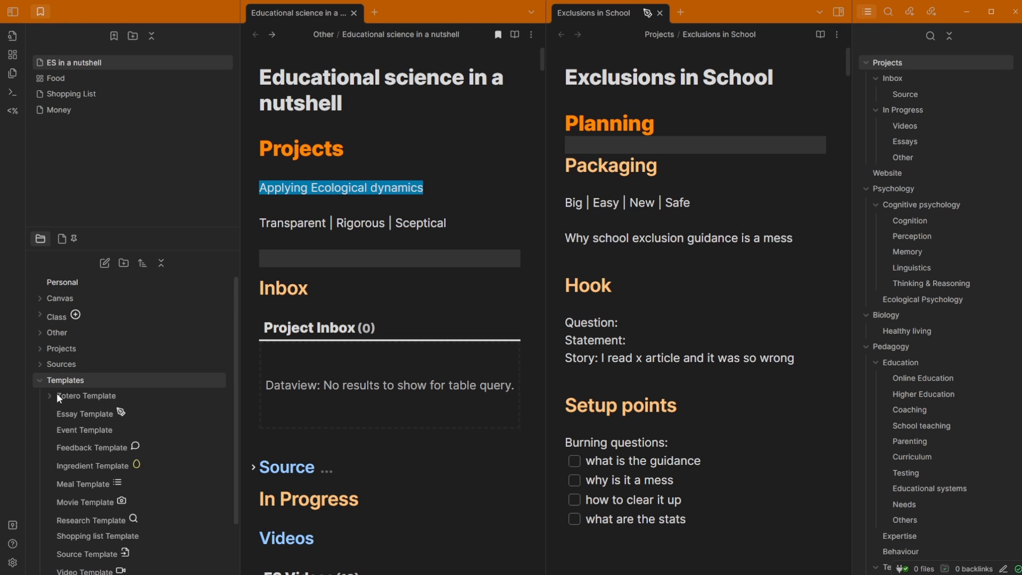
scroll(76, 417, down, 2)
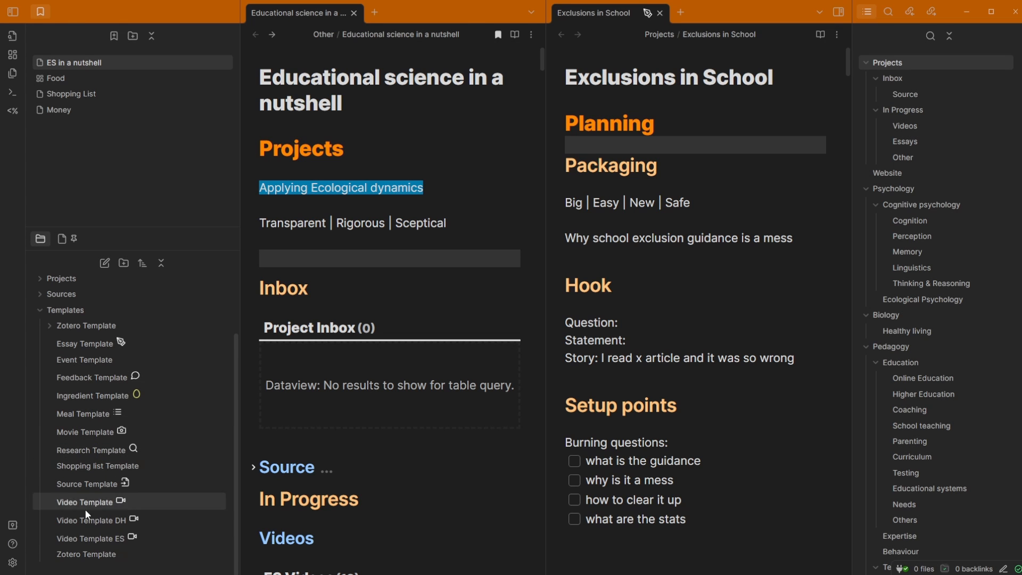
scroll(84, 506, up, 2)
click(43, 379)
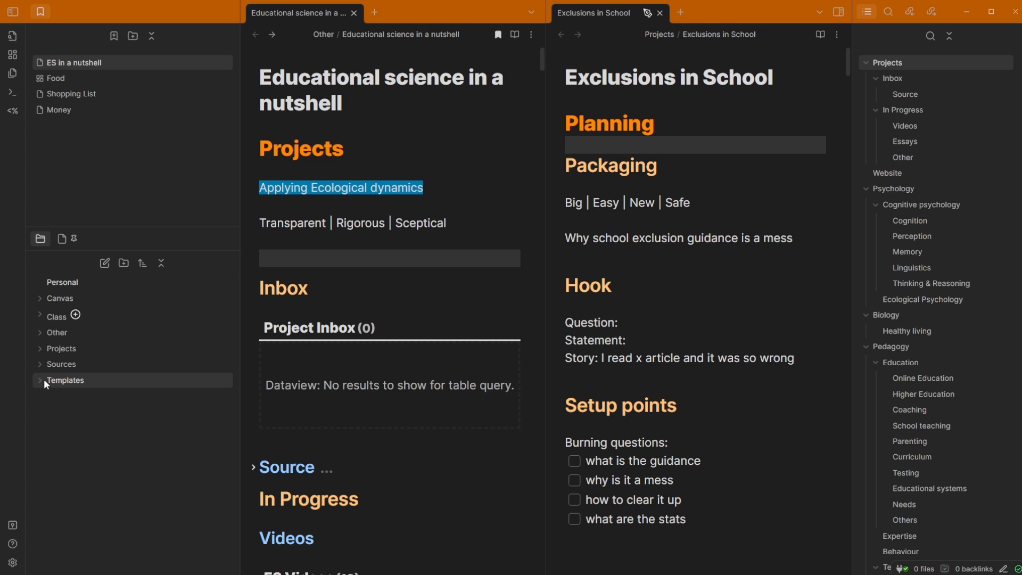
- Reopen the settings and show the list of installed community plugins
key(ctrl+comma)
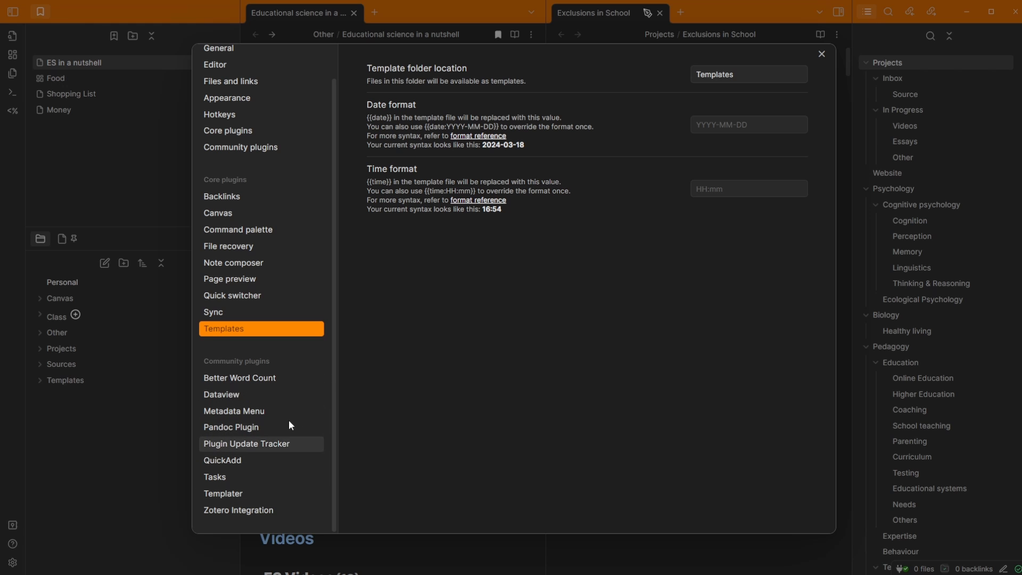
scroll(256, 320, up, 1)
click(210, 183)
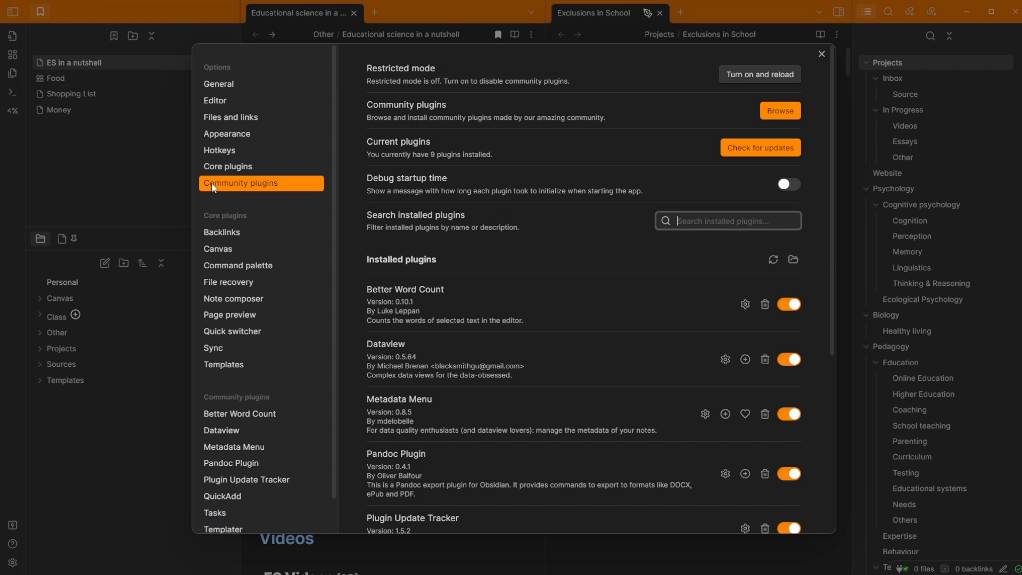
- Open the community plugin catalogue and look through the available plugins
click(787, 110)
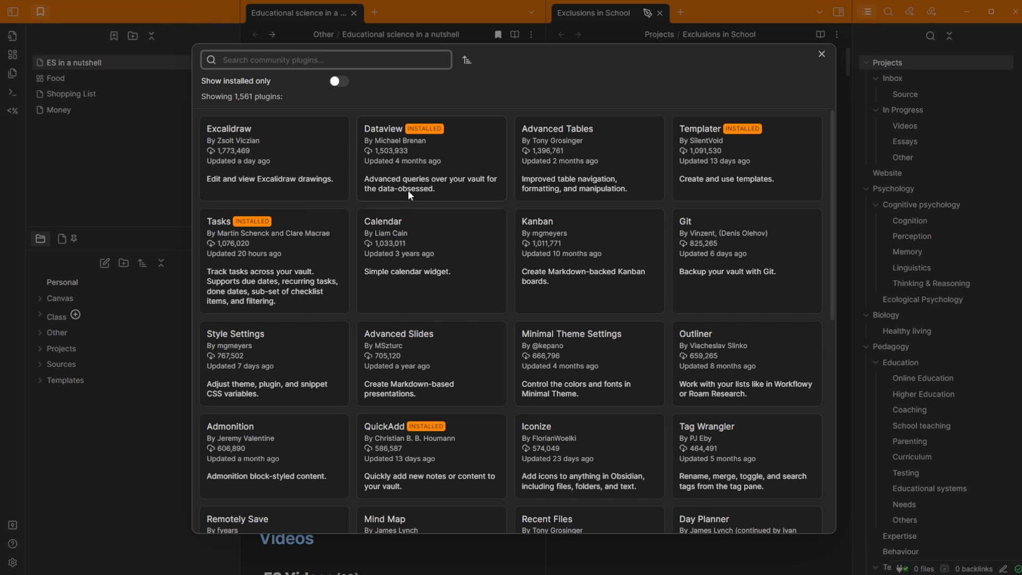
scroll(407, 223, down, 2)
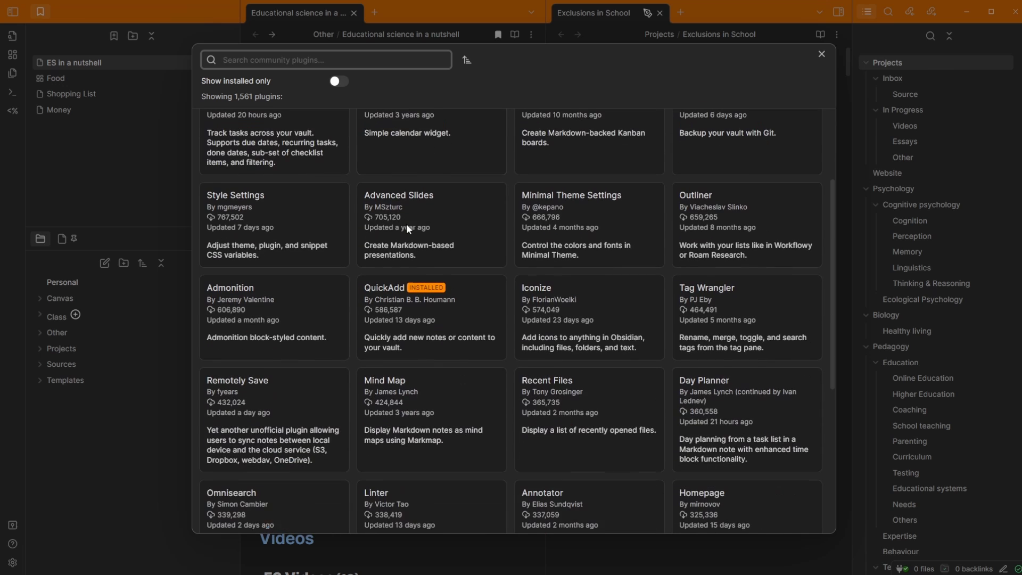
scroll(406, 222, up, 2)
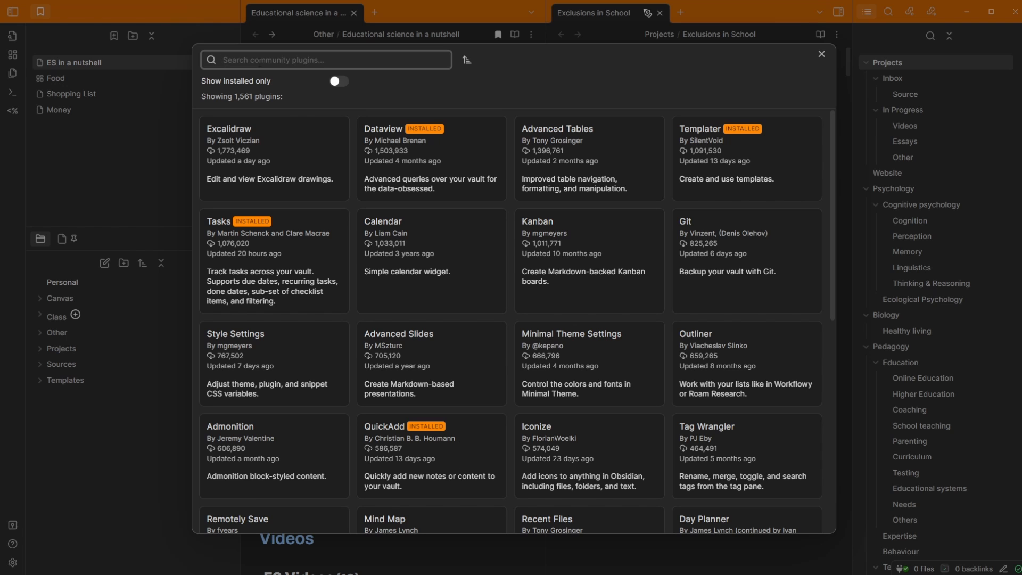
- Search the community plugins for "update", view the Plugin Update Tracker and Zoottelkeeper pages, and leave the catalogue
text(update)
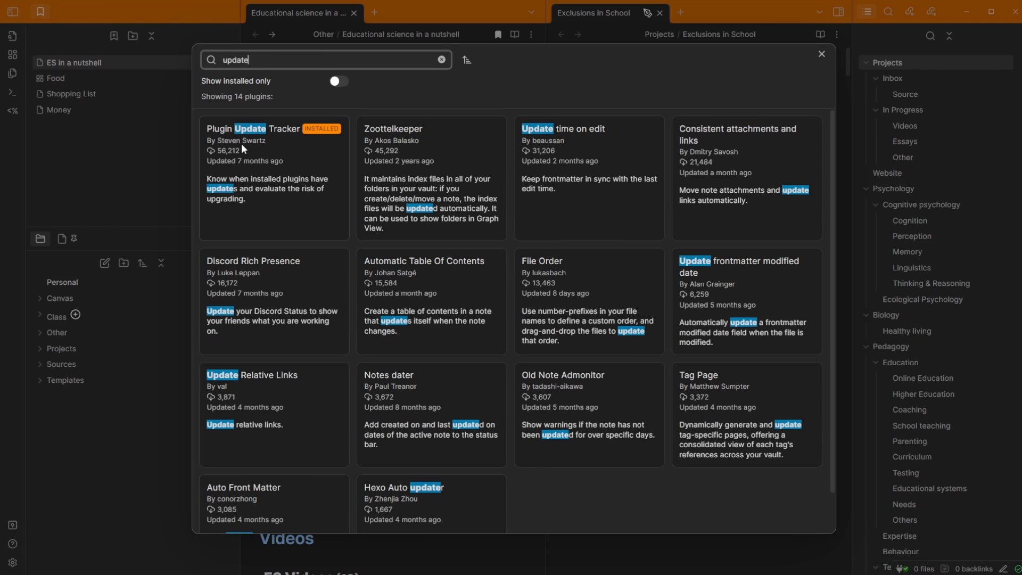
click(291, 155)
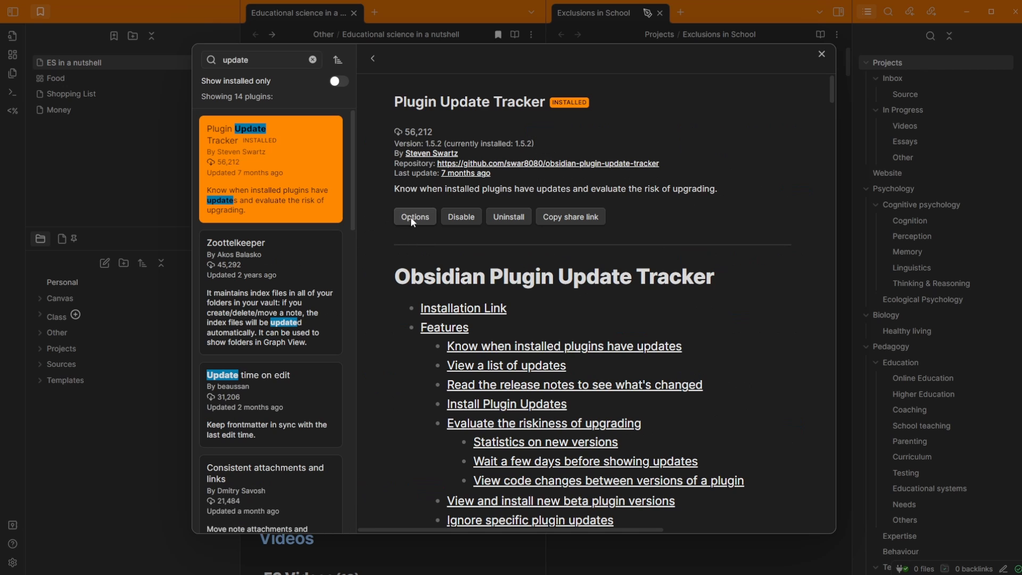
scroll(437, 298, down, 10)
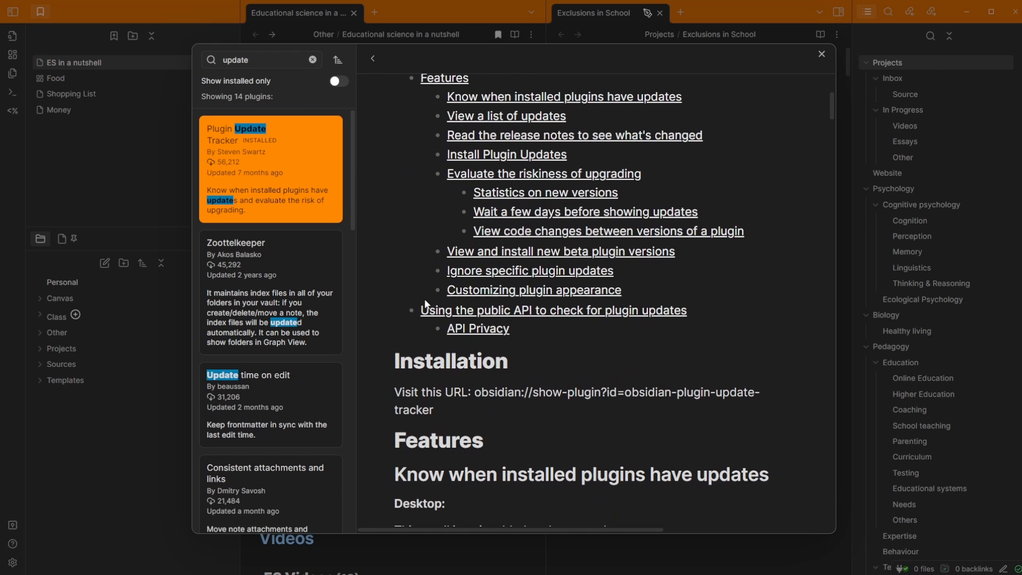
scroll(467, 278, up, 5)
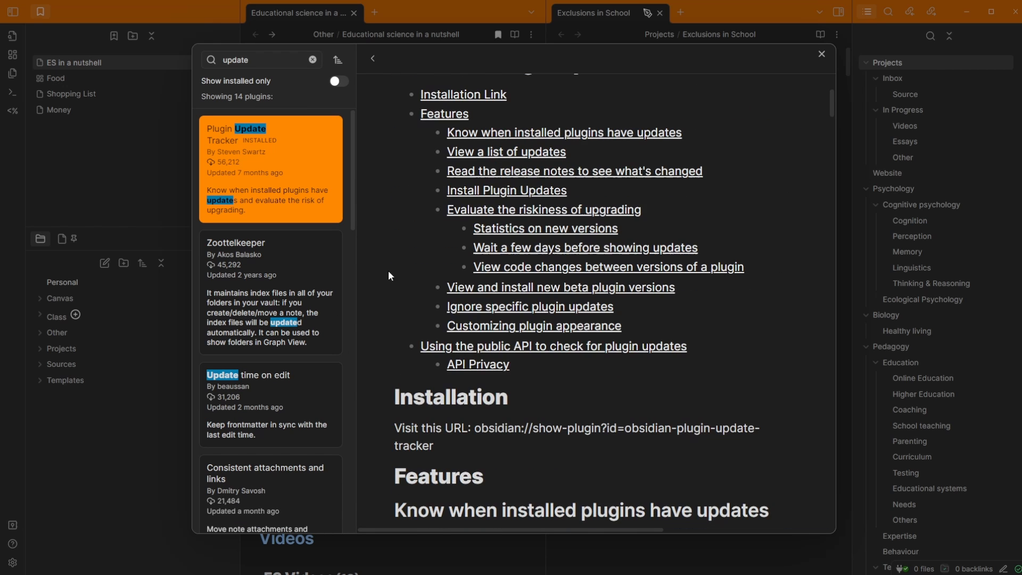
click(249, 318)
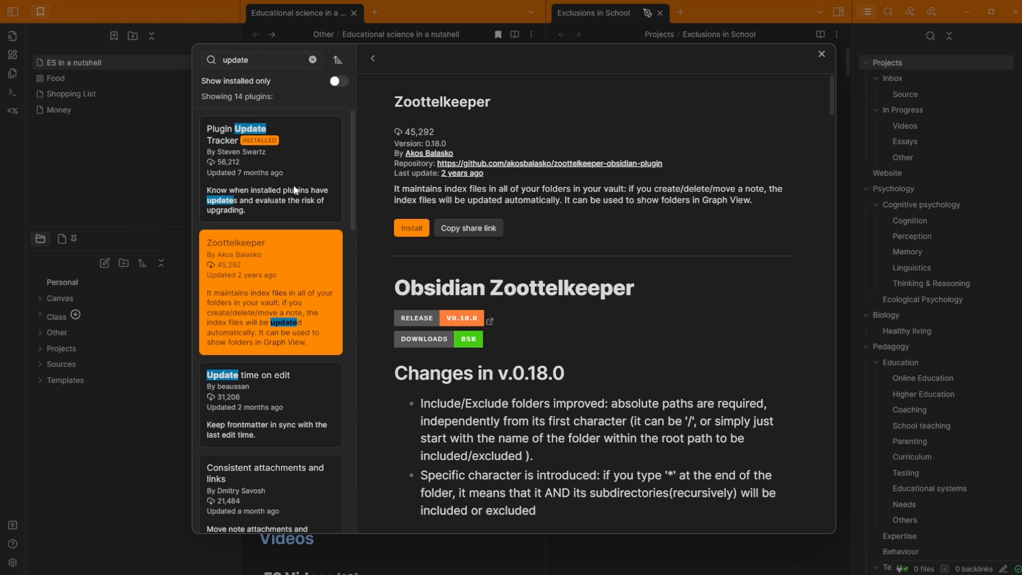
click(821, 55)
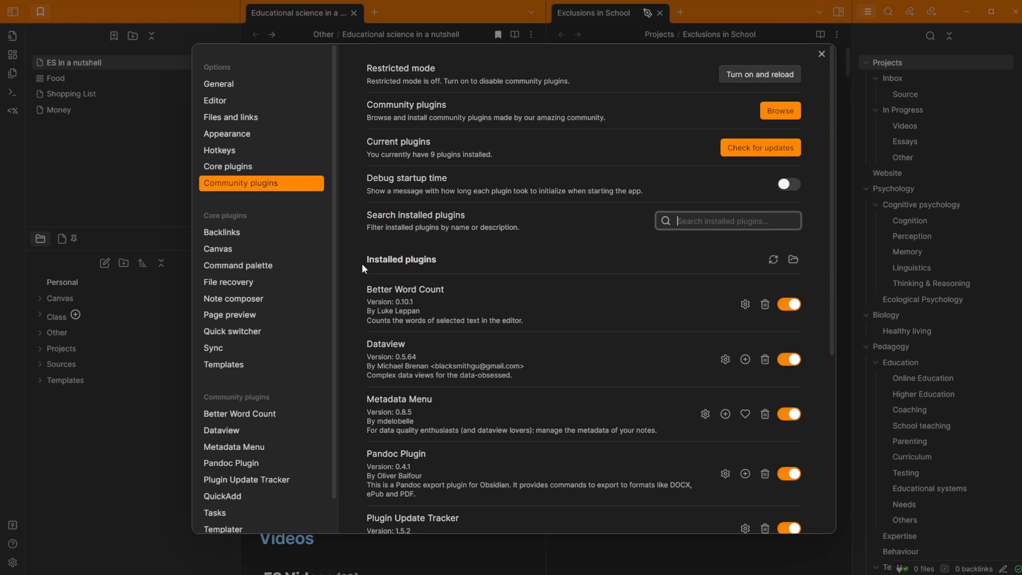
- Review the Better Word Count settings and check the word count of the "Transparent | Rigorous | Sceptical" line in the note
scroll(491, 290, down, 5)
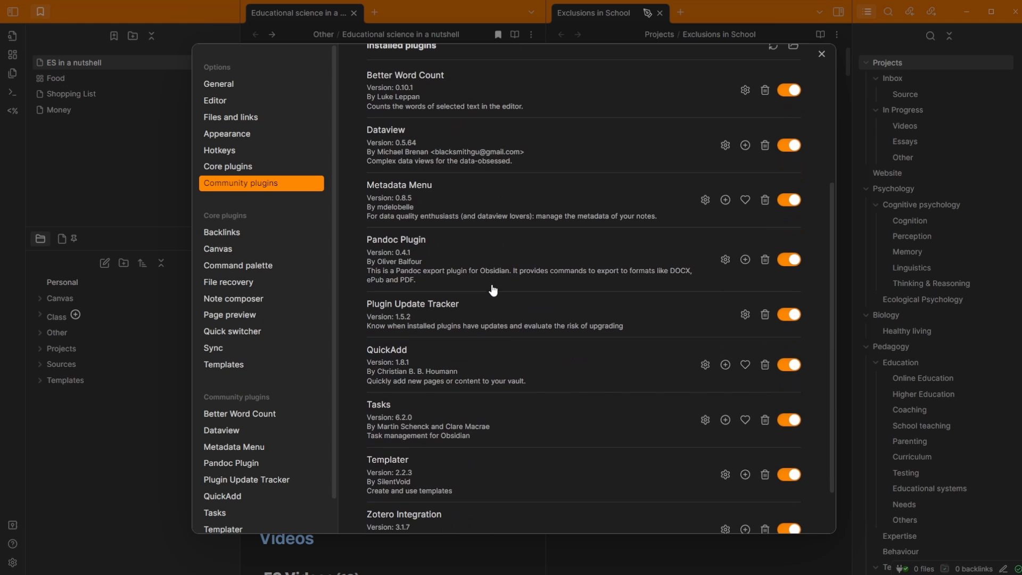
scroll(427, 384, down, 2)
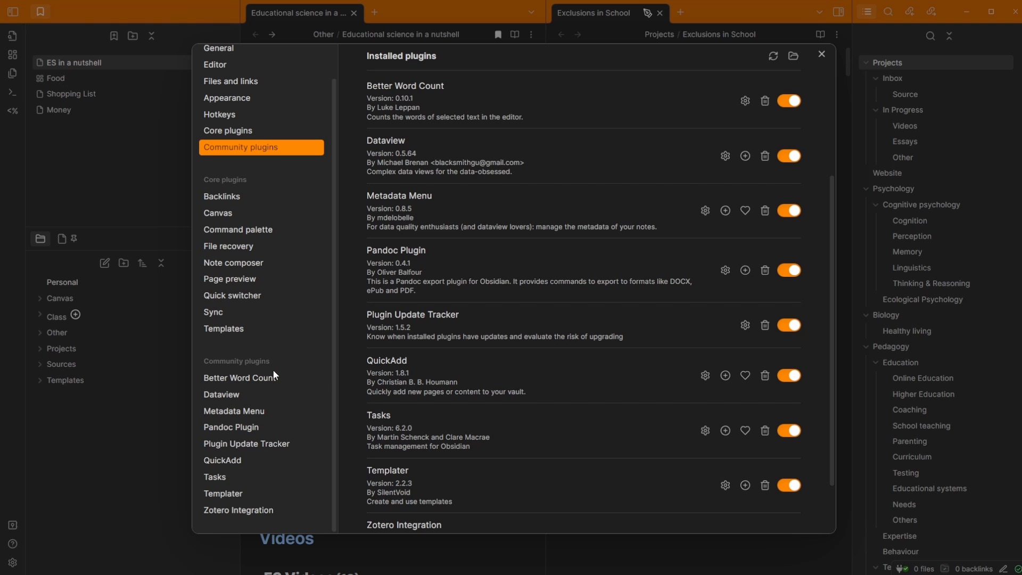
click(254, 377)
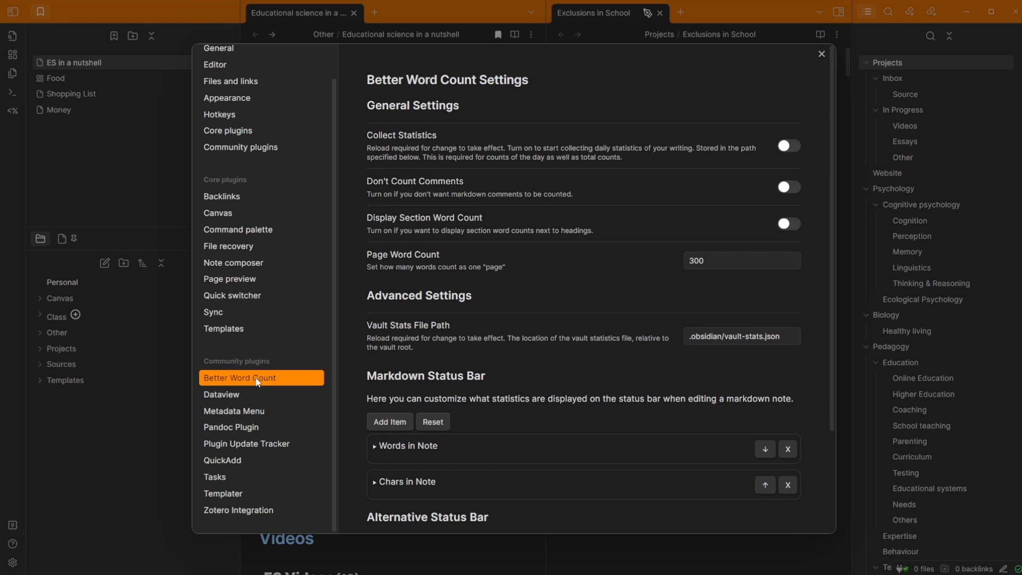
click(112, 423)
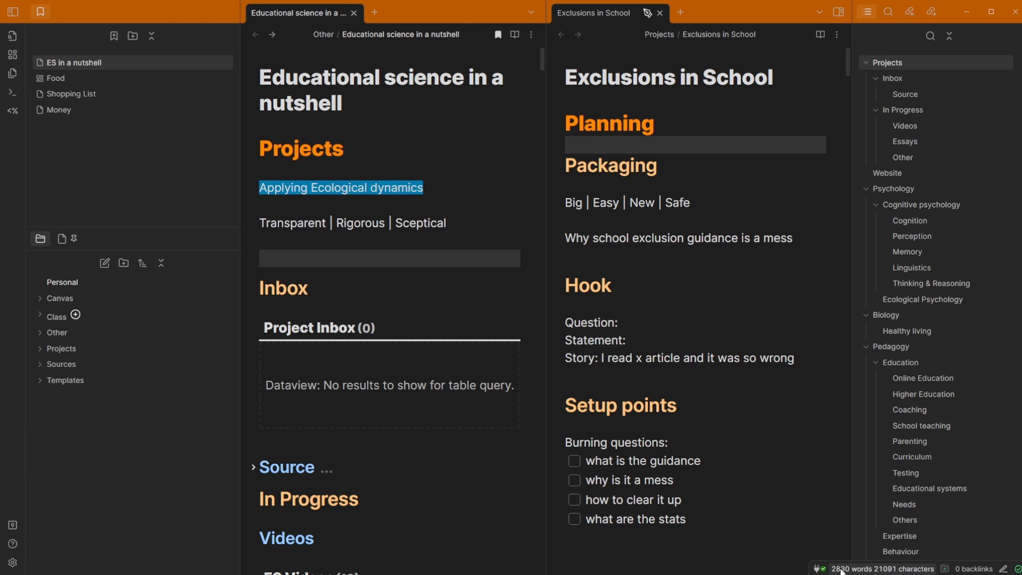
drag(461, 229, 246, 223)
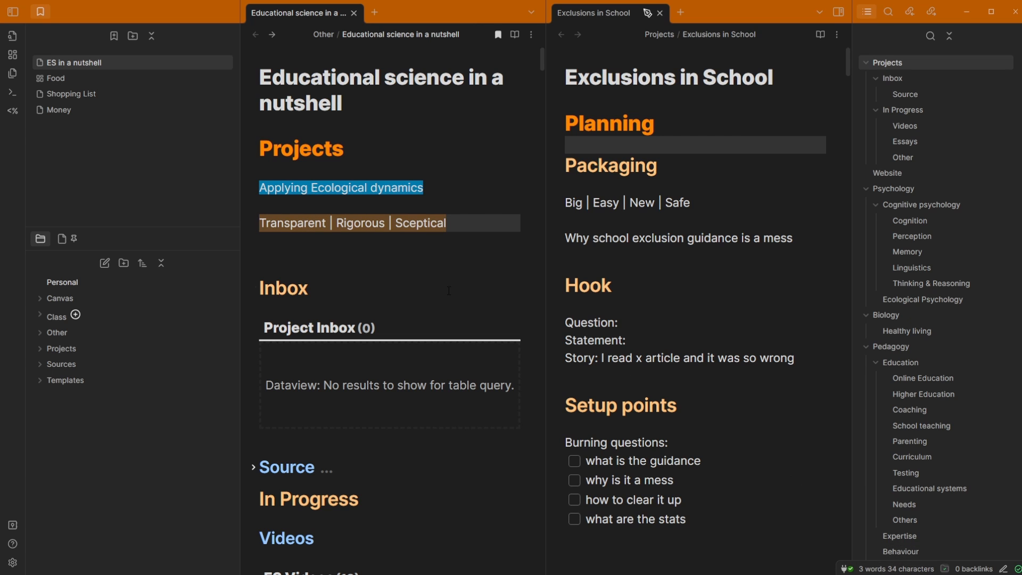
click(445, 259)
- View the Dataview plugin settings and inspect the query code behind the Project Inbox table
key(ctrl+comma)
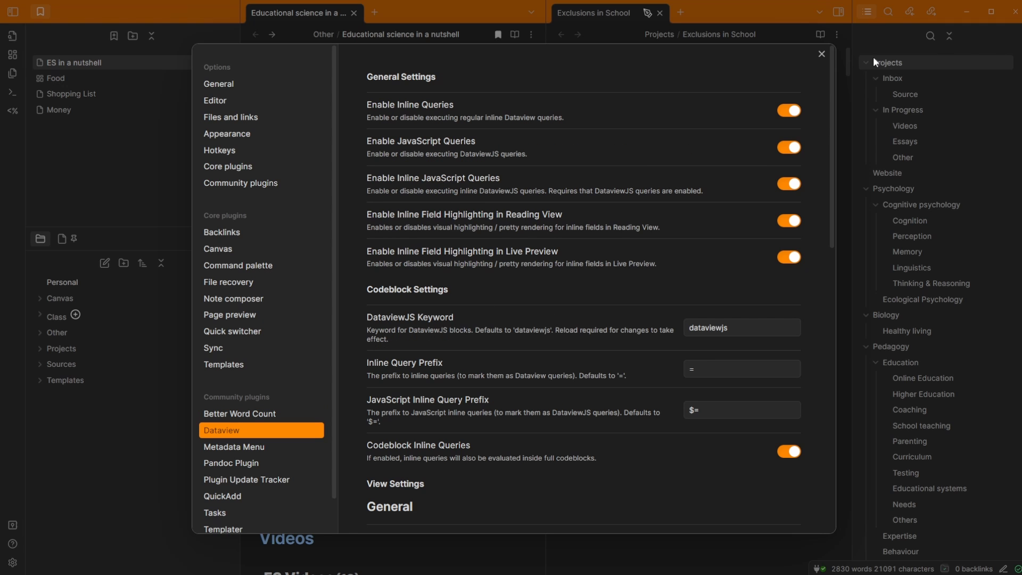
key(Escape)
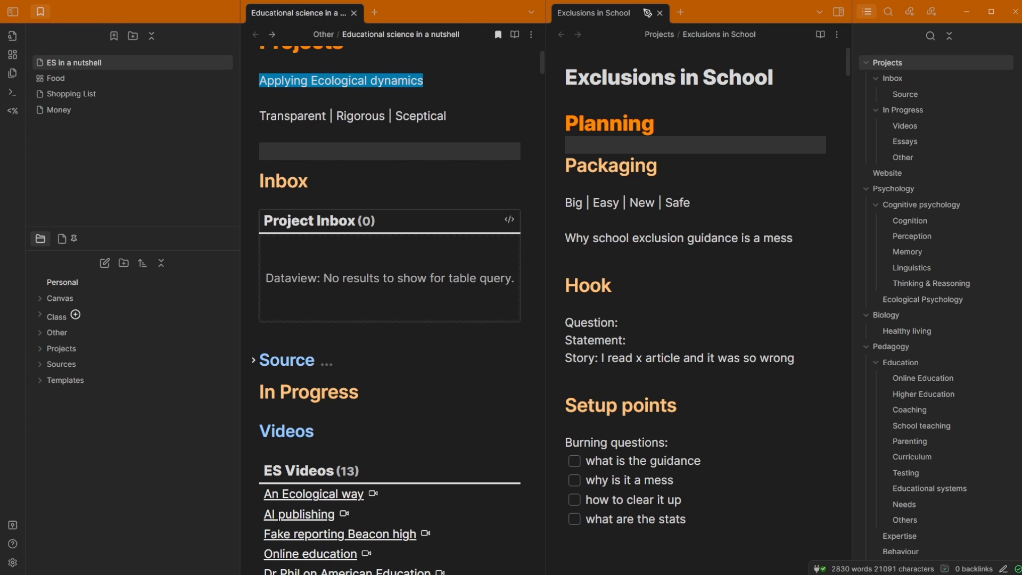
click(513, 221)
click(390, 249)
click(353, 268)
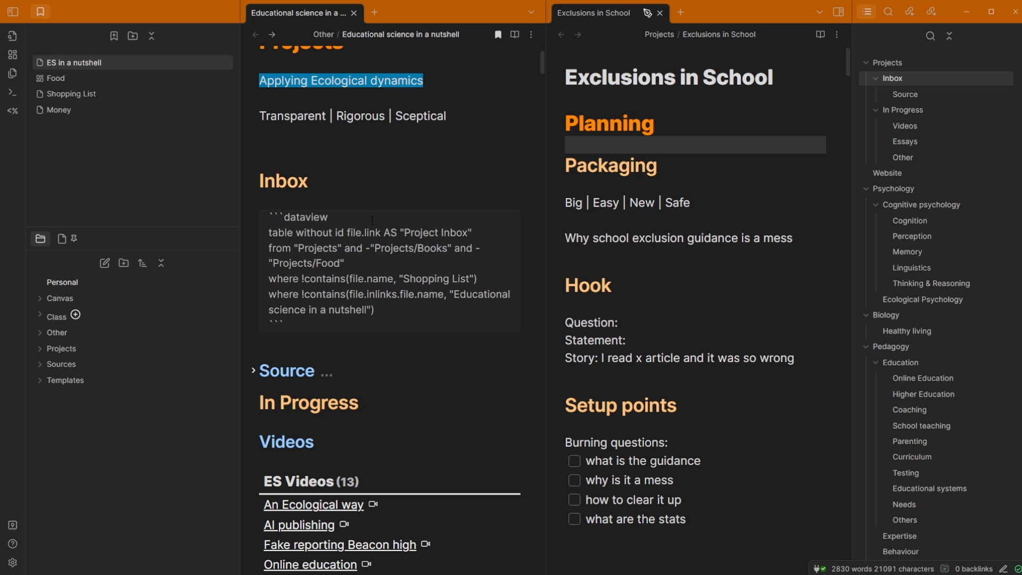
click(382, 198)
- Inspect the Dataview query behind the ES Videos table and look over the other video and essay tables
scroll(382, 199, down, 3)
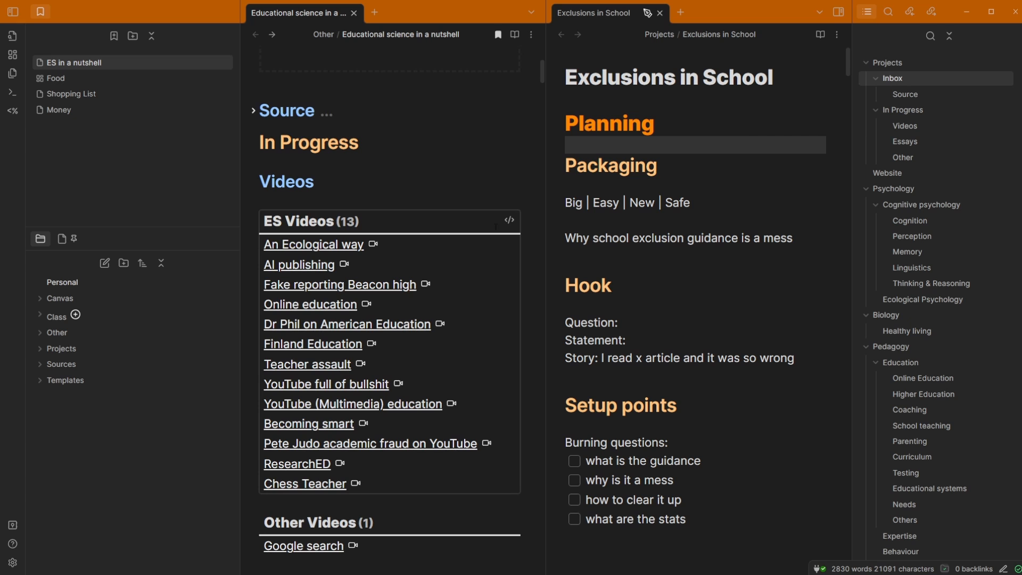
click(510, 220)
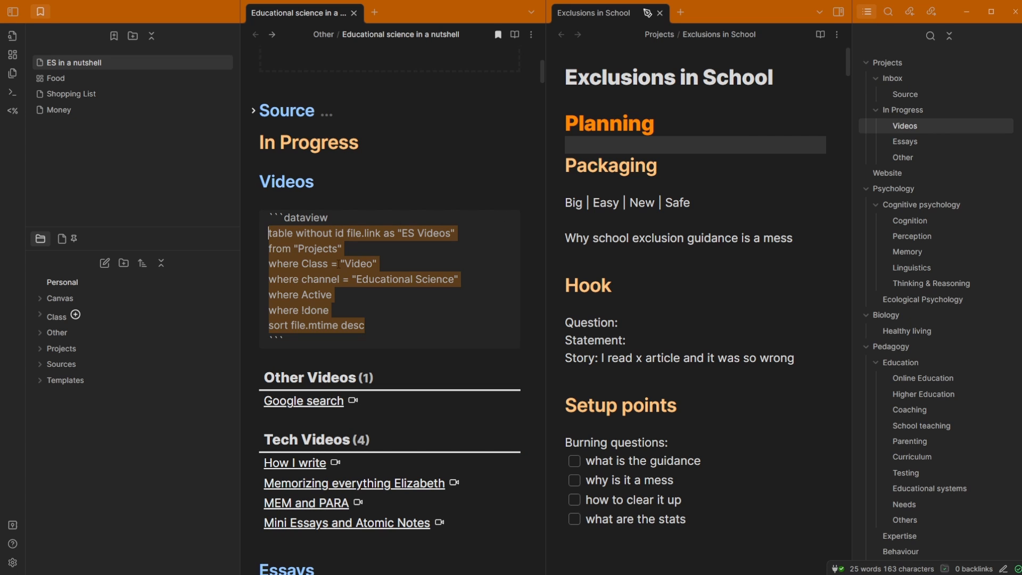
click(365, 200)
scroll(367, 334, down, 4)
scroll(370, 387, down, 3)
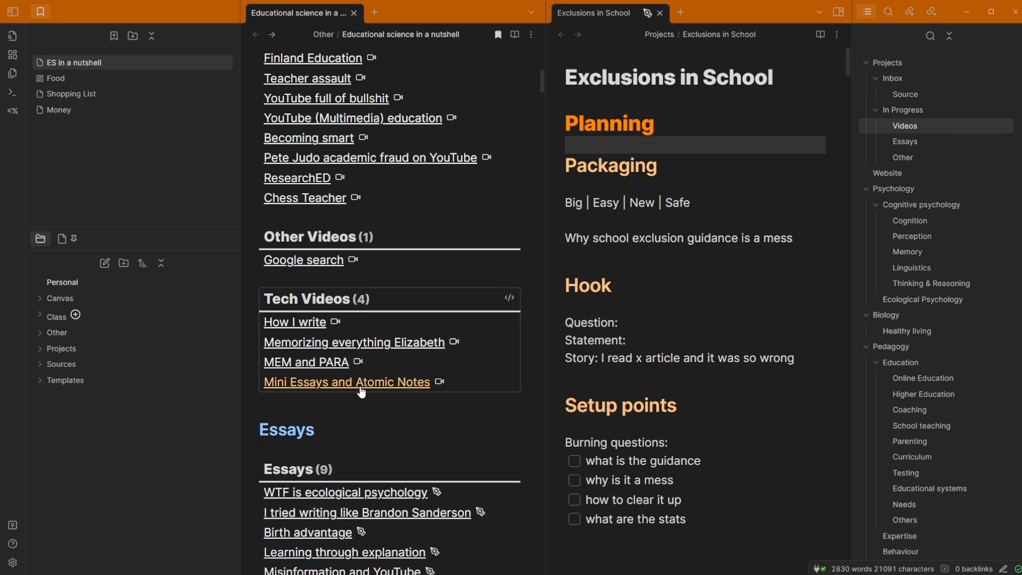
scroll(379, 351, up, 15)
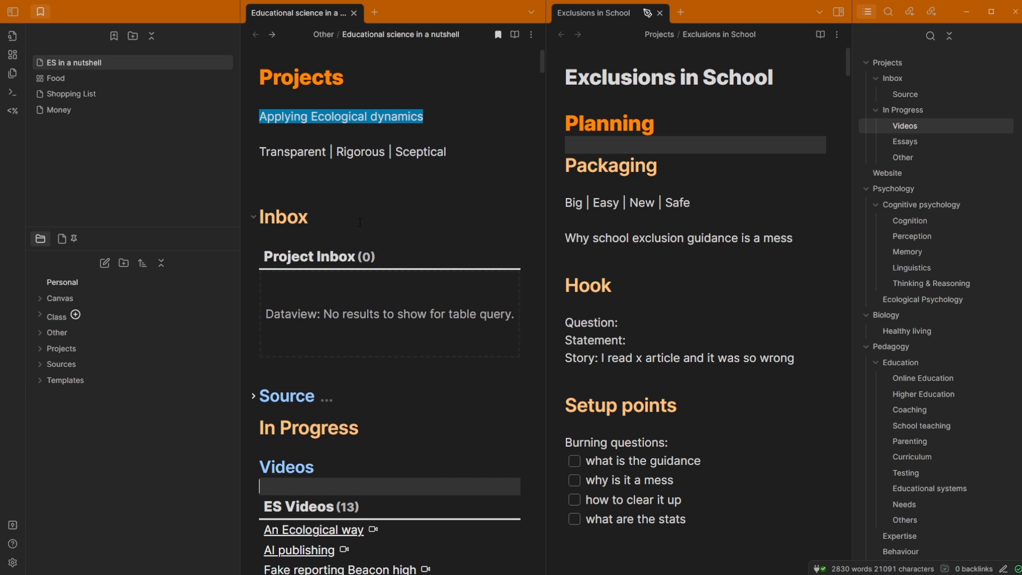
- Add a blank line below the Project Inbox table in the Educational science in a nutshell note
click(651, 238)
click(322, 330)
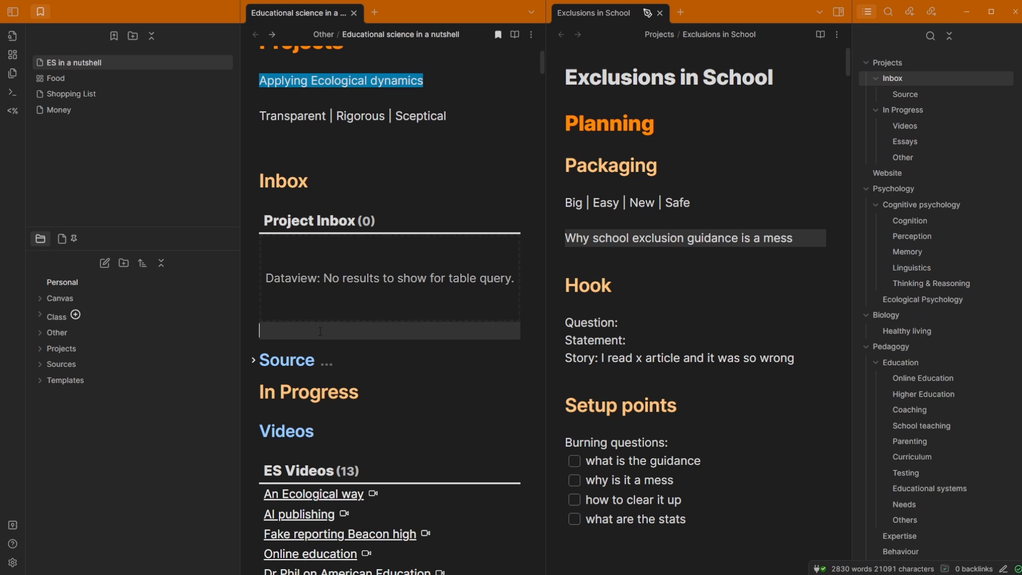
key(Return)
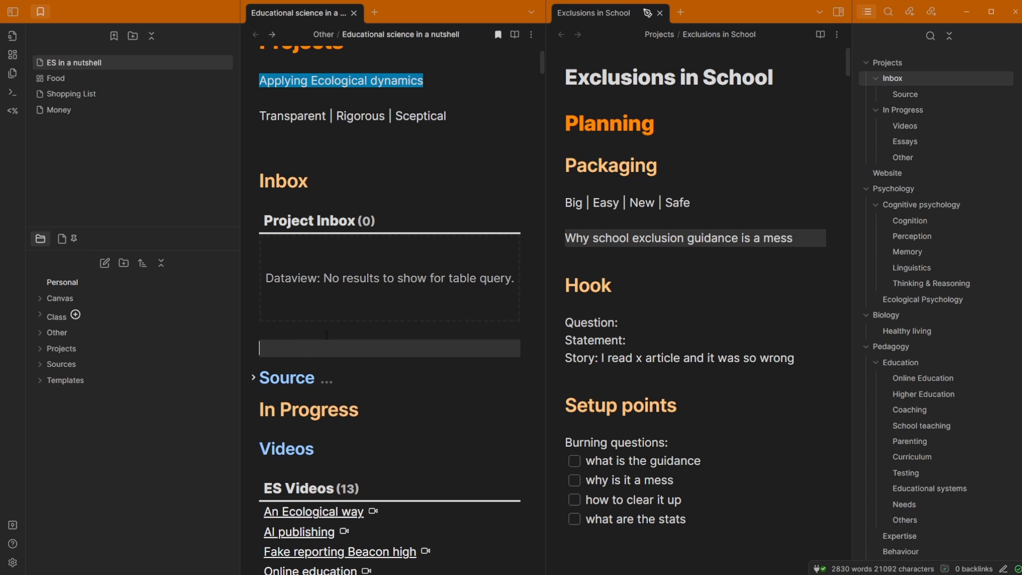
- Create a note named "new project" in the Projects folder
right_click(75, 352)
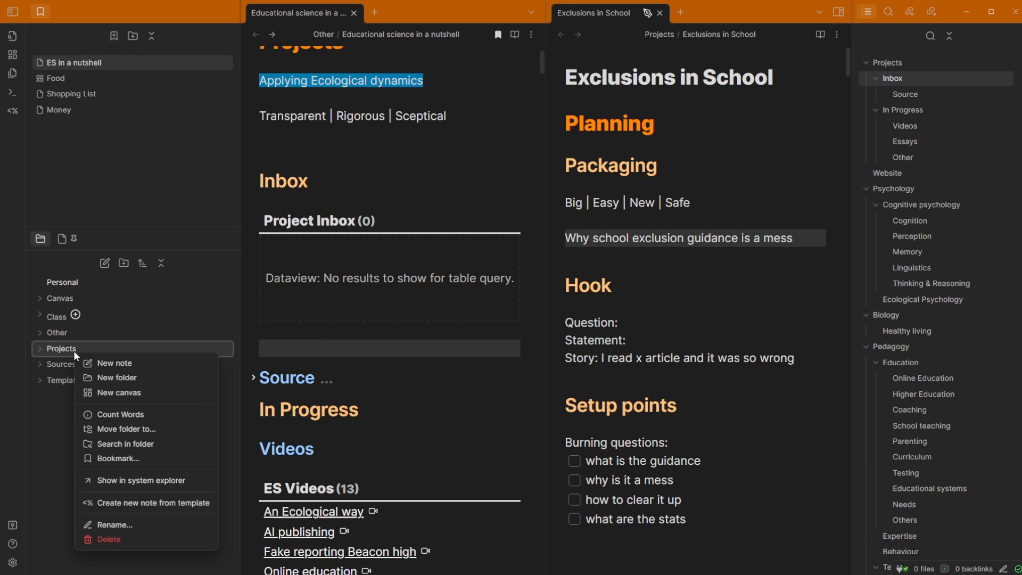
click(133, 362)
text(new project)
key(Return)
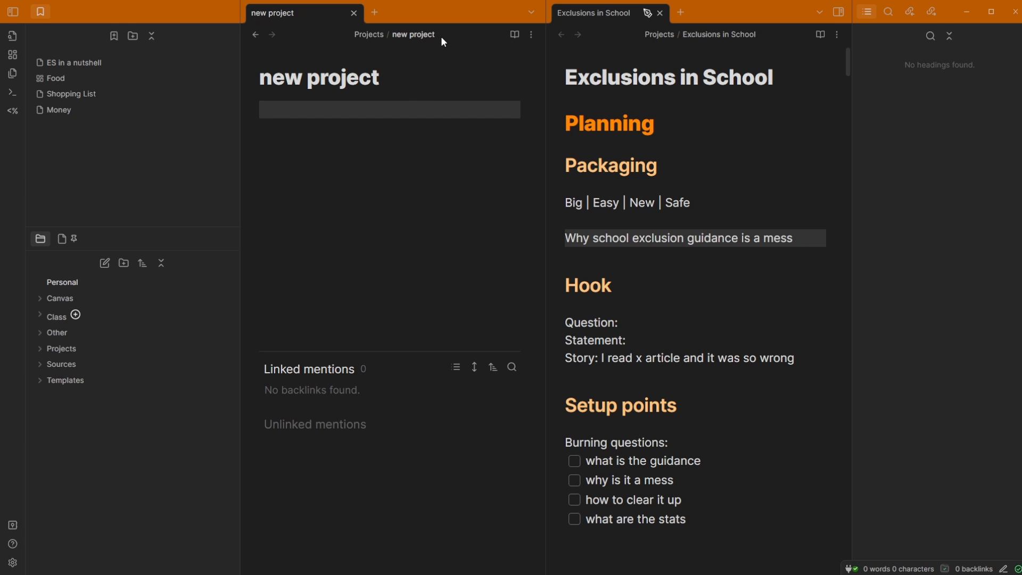
- Expand the Projects folder and sort the files by created time (new to old)
click(37, 349)
click(141, 263)
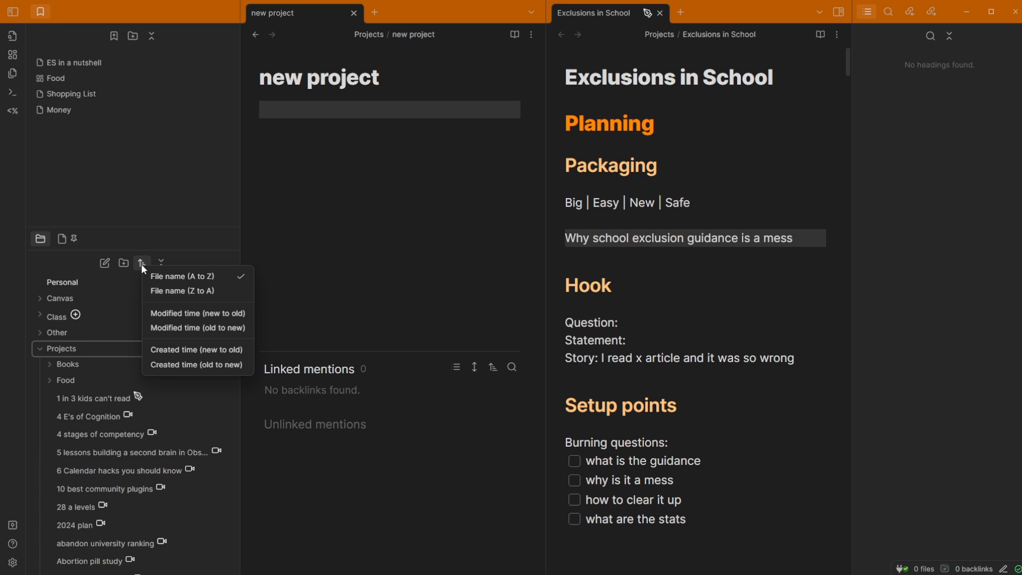
click(177, 349)
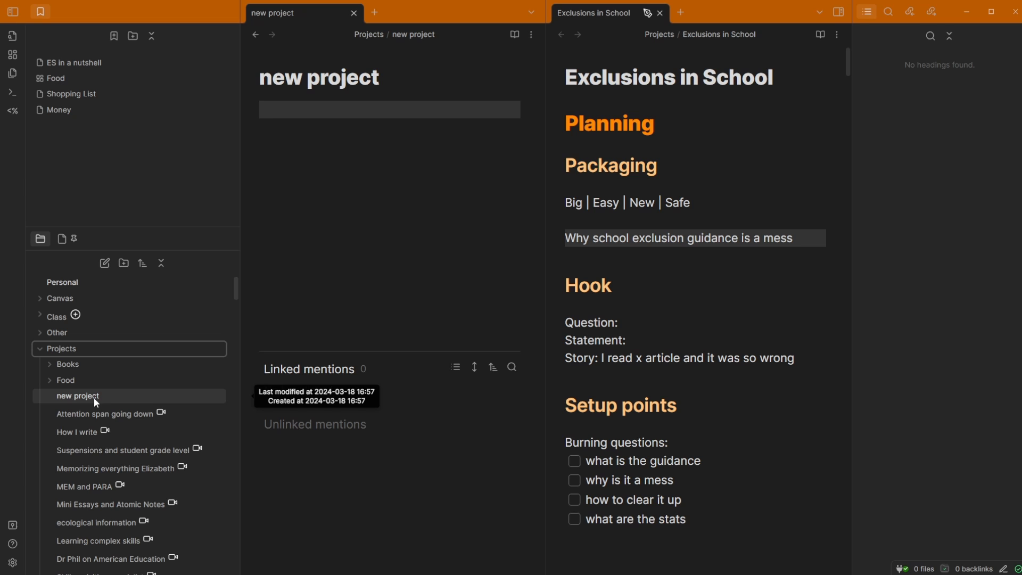
click(305, 130)
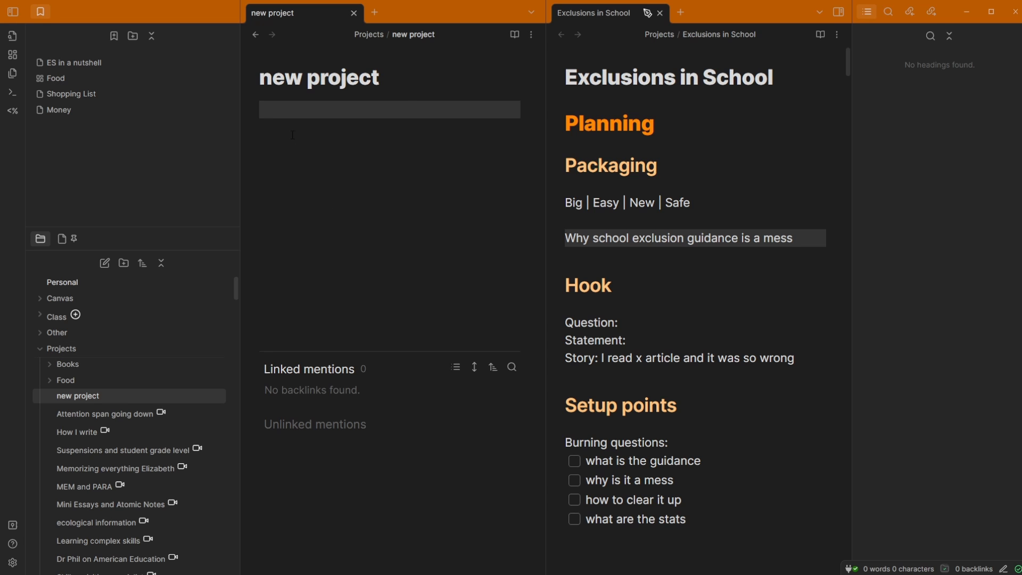
- Return to the Educational science in a nutshell note and open "new project" in the pane showing Exclusions in School
click(255, 34)
click(621, 159)
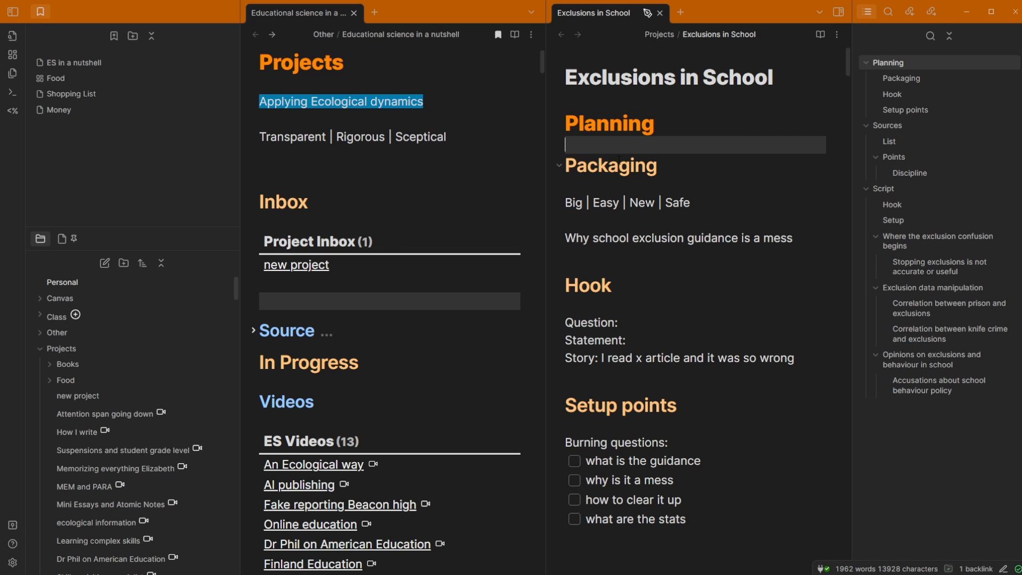
key(ctrl+o)
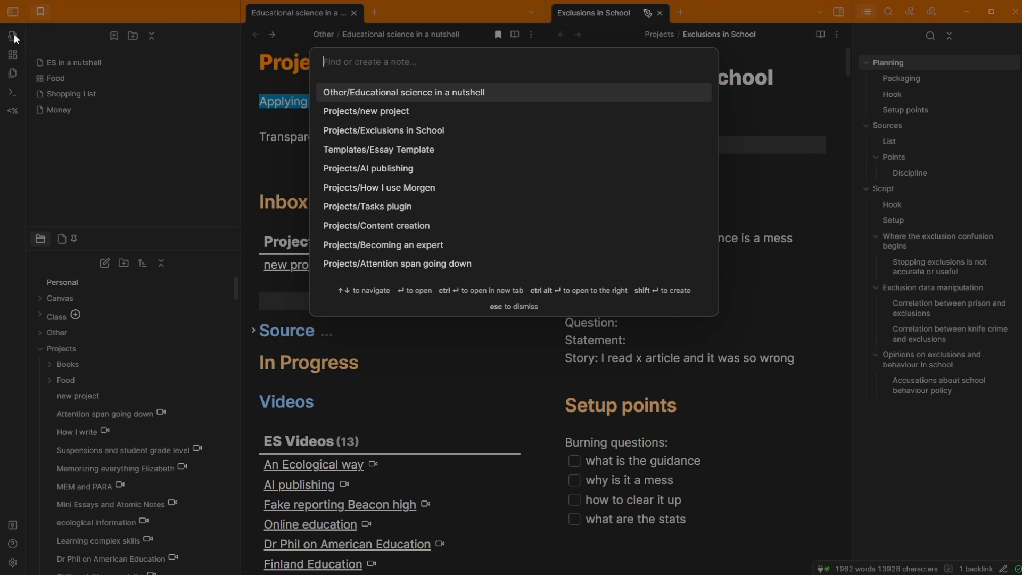
text(new)
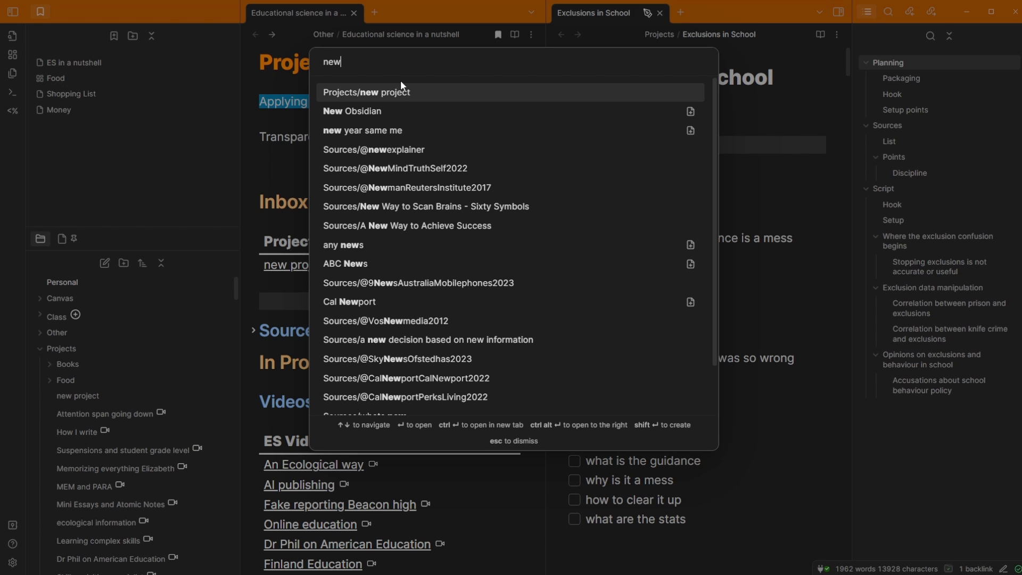
key(Return)
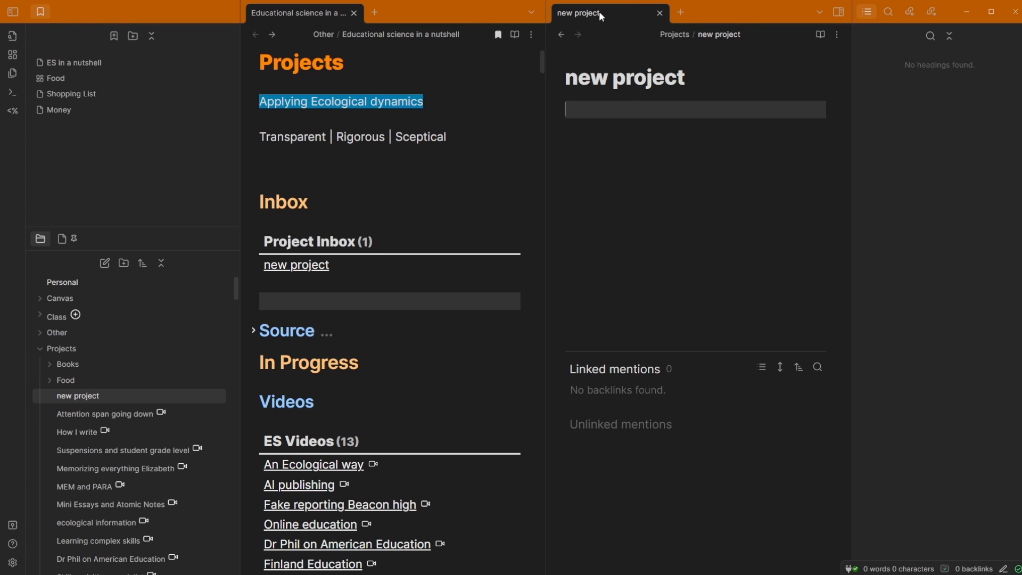
click(320, 296)
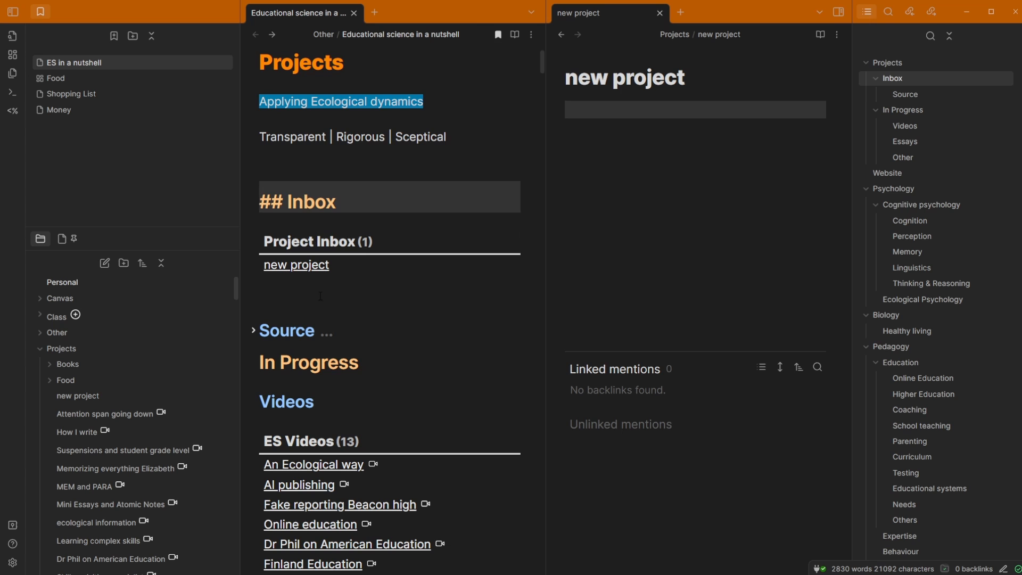
click(666, 123)
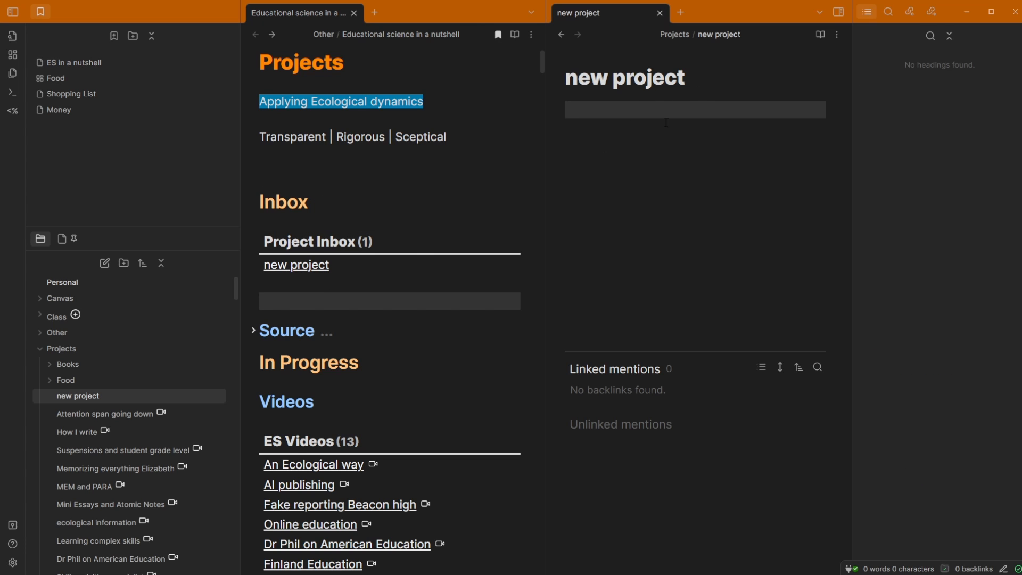
click(385, 153)
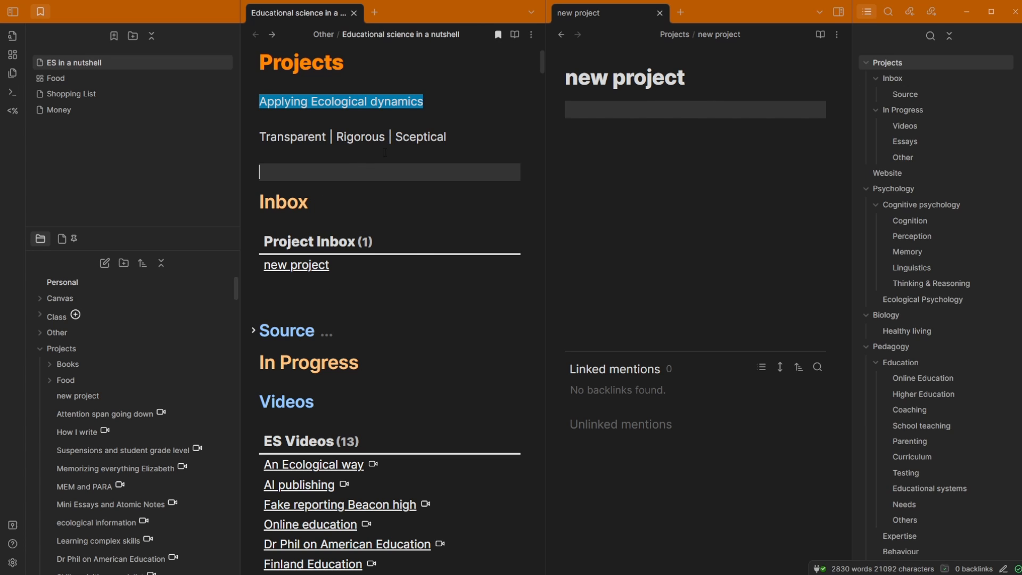
- Compare the outlines of the two open notes, and jump to the Projects, Inbox and Source headings of Educational science in a nutshell
click(686, 126)
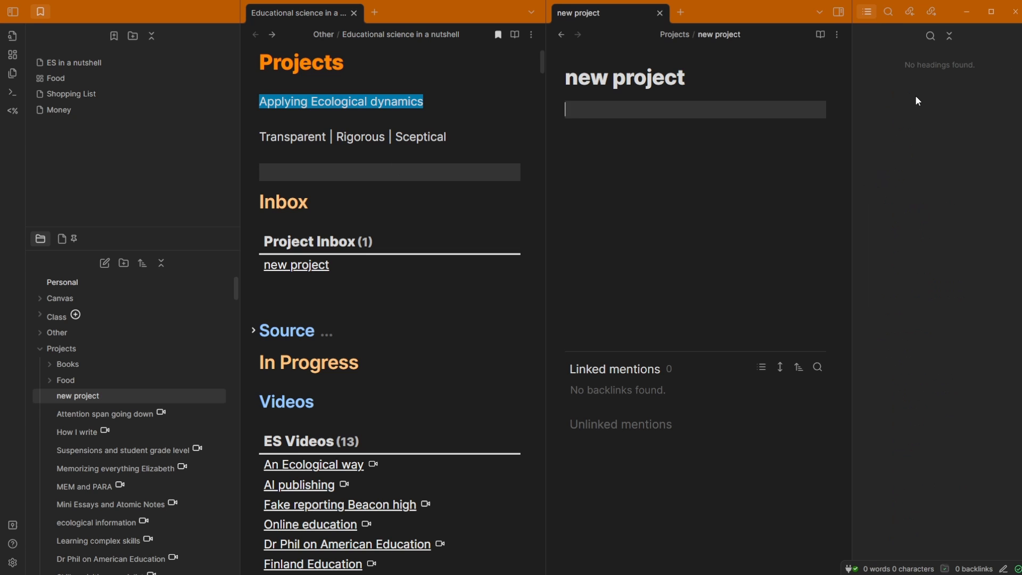
click(398, 177)
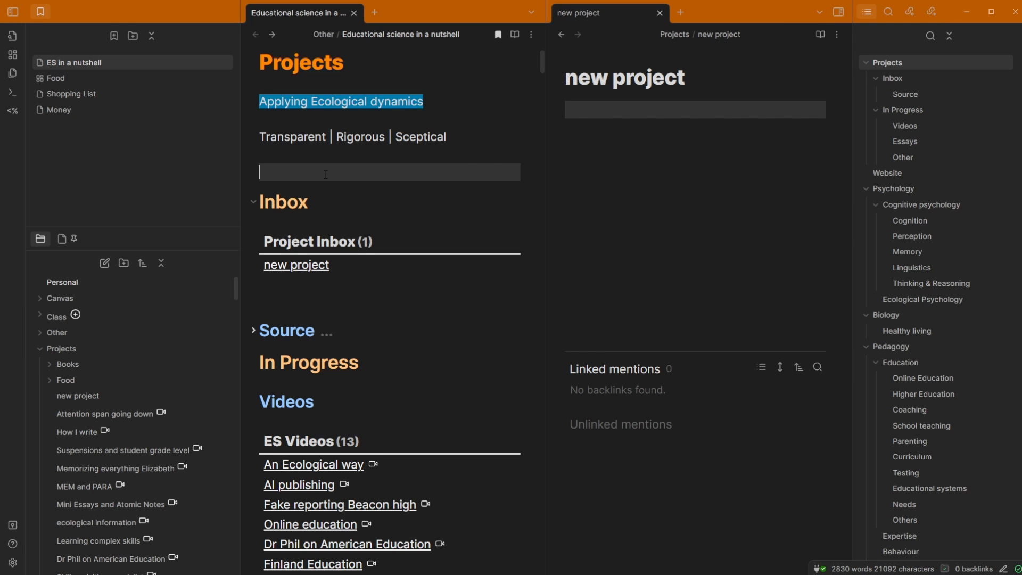
click(888, 63)
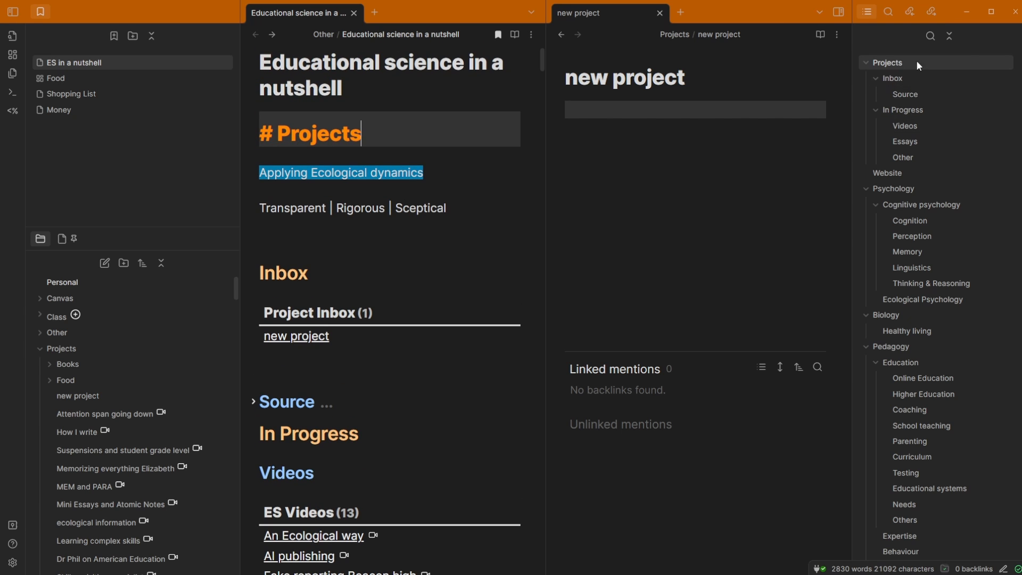
click(926, 79)
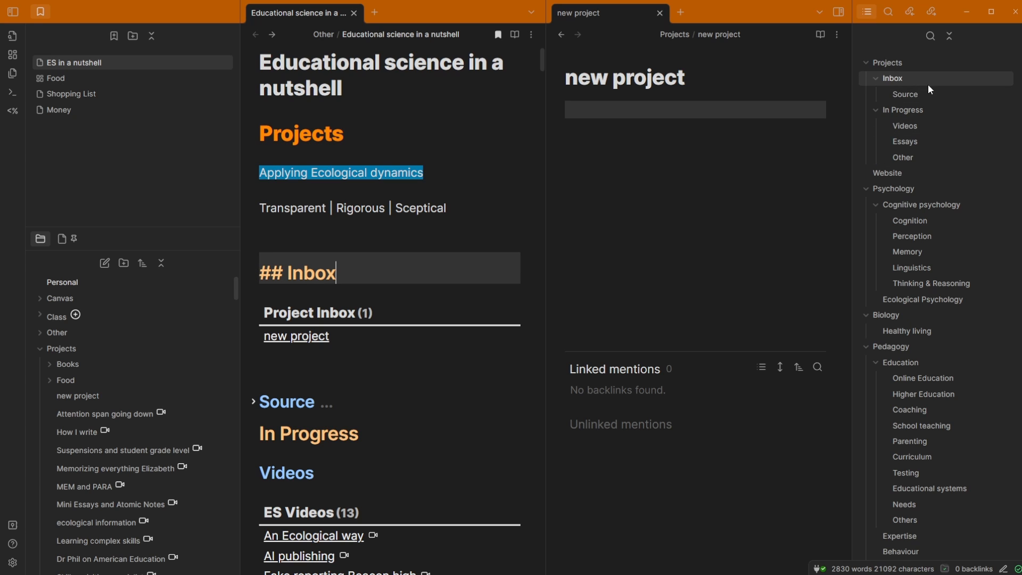
click(917, 95)
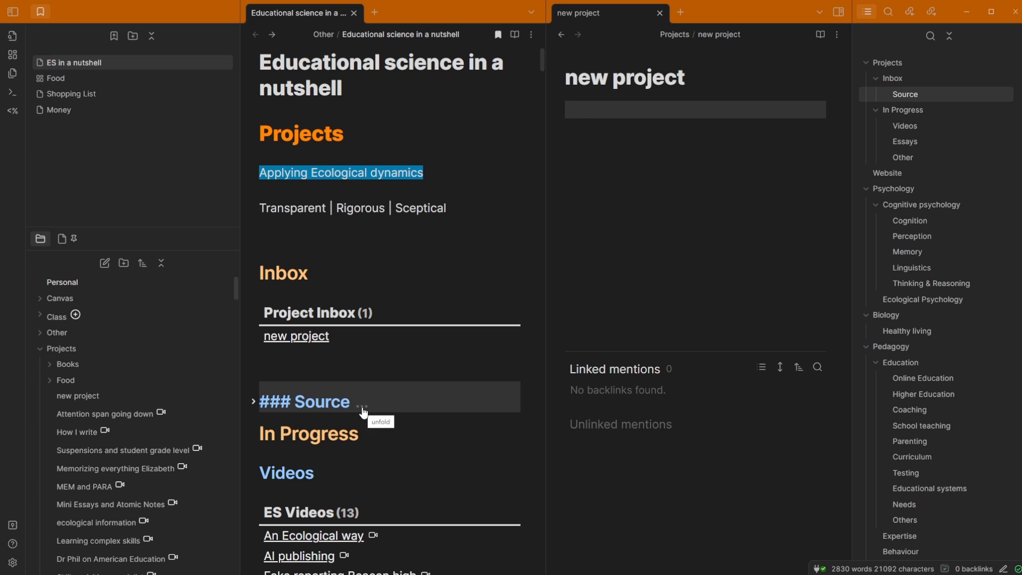
- Unfold the Source heading to view its Source Inbox table, and fold the heading again
click(254, 401)
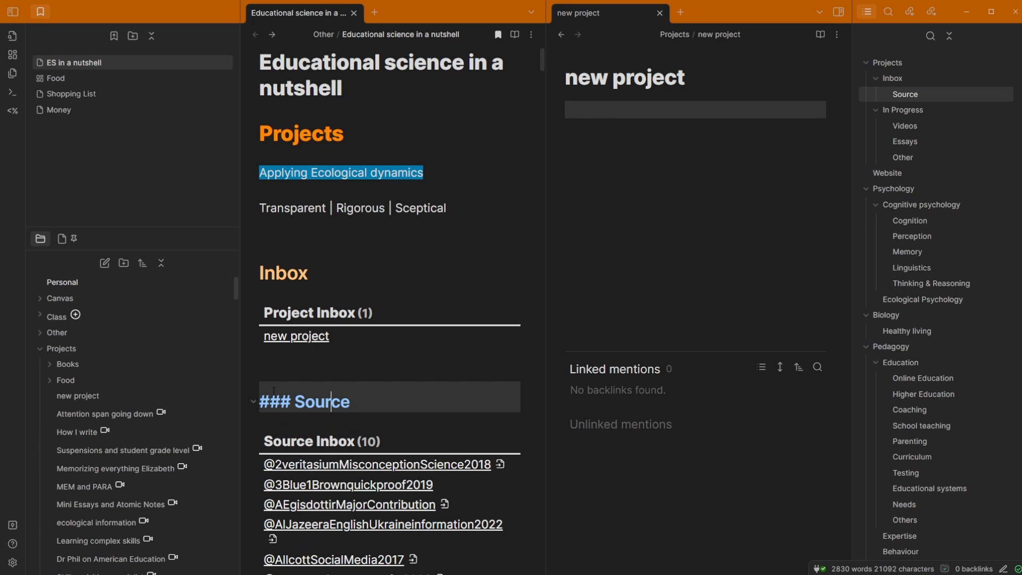
key(Up)
scroll(273, 319, down, 3)
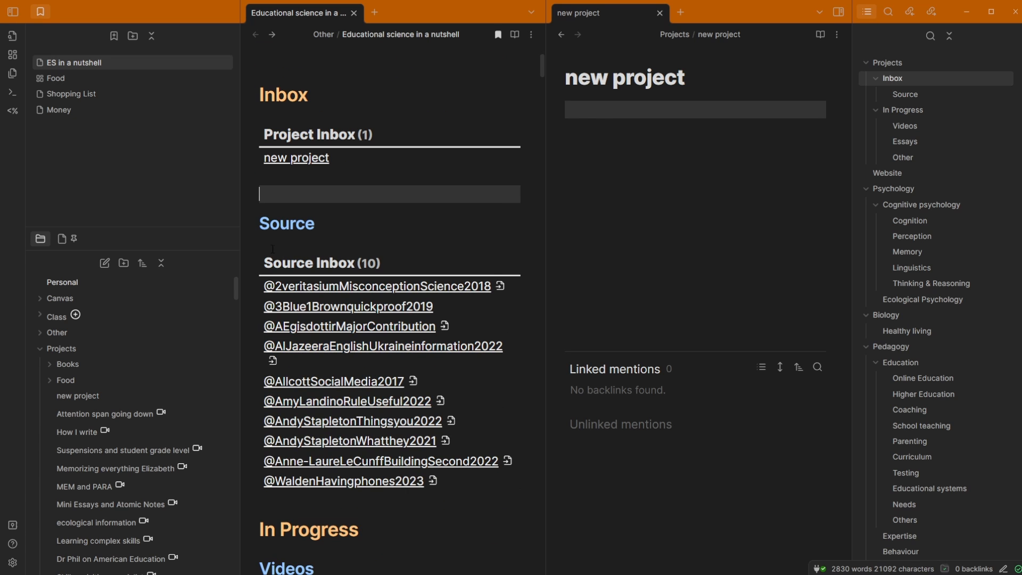
click(253, 224)
click(254, 222)
click(253, 222)
scroll(253, 222, up, 3)
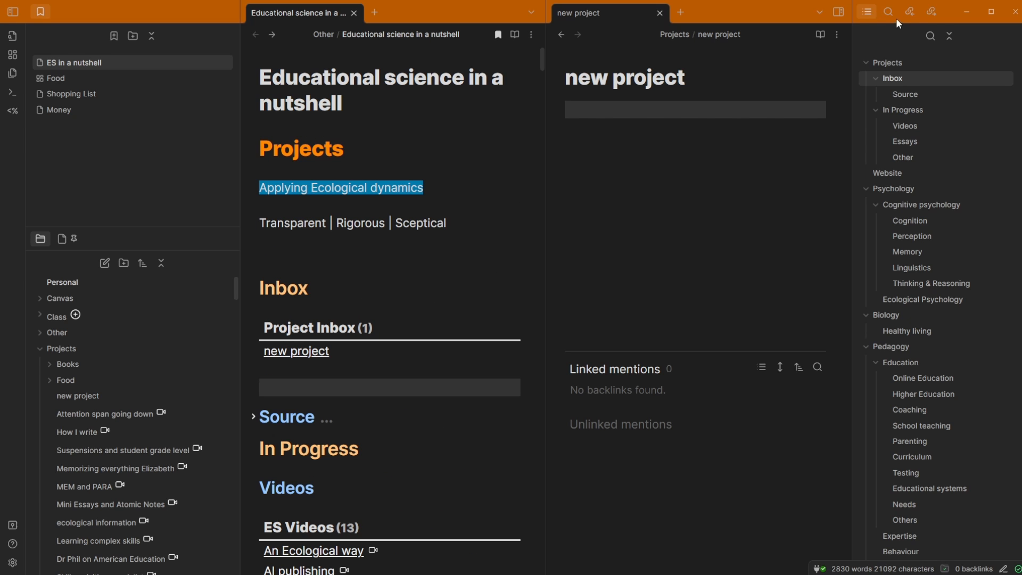
- Browse the vault search results for "Feynman" and inspect the matches inside the Effective Educators note
click(888, 12)
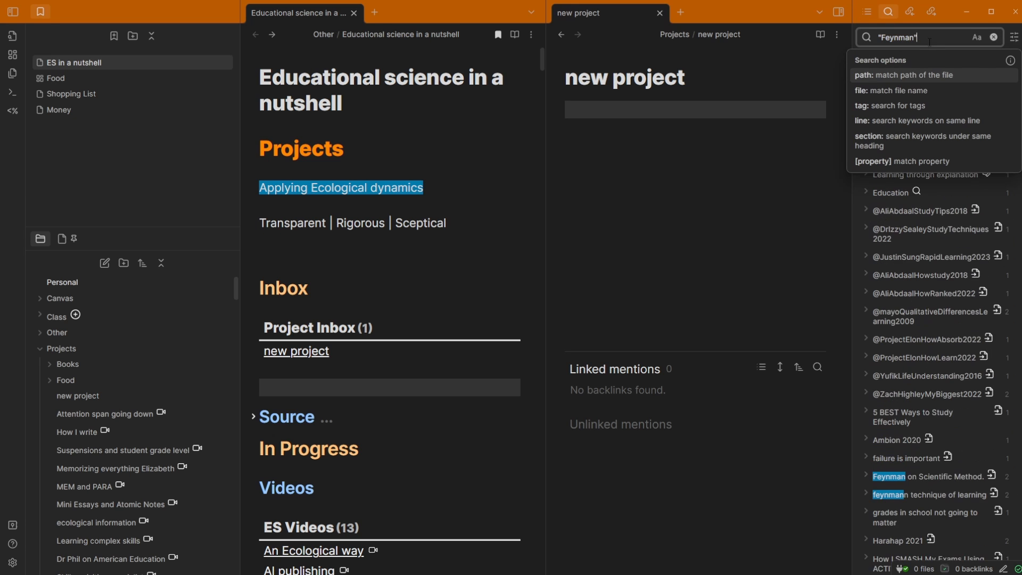
scroll(921, 282, down, 5)
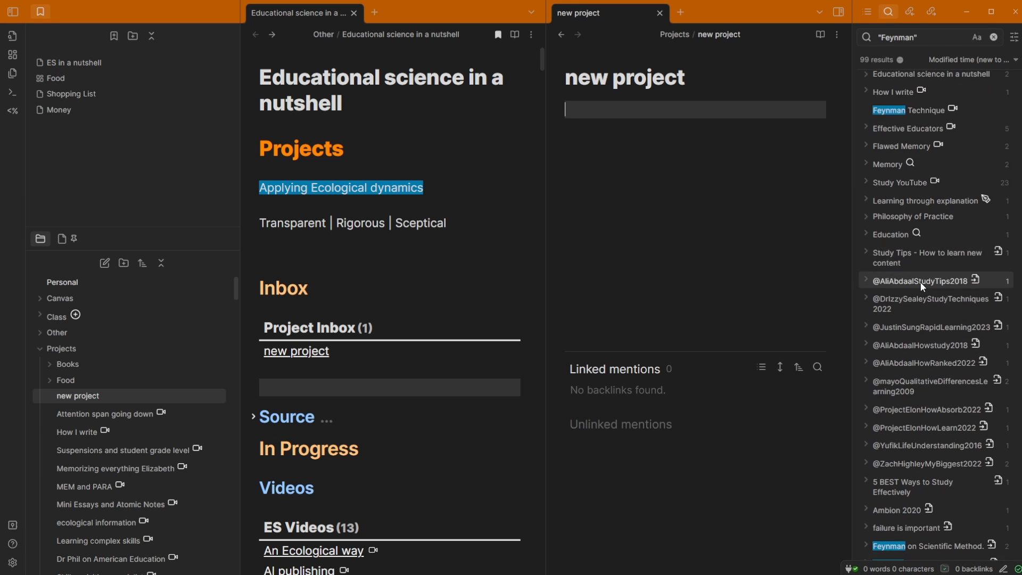
scroll(921, 320, up, 5)
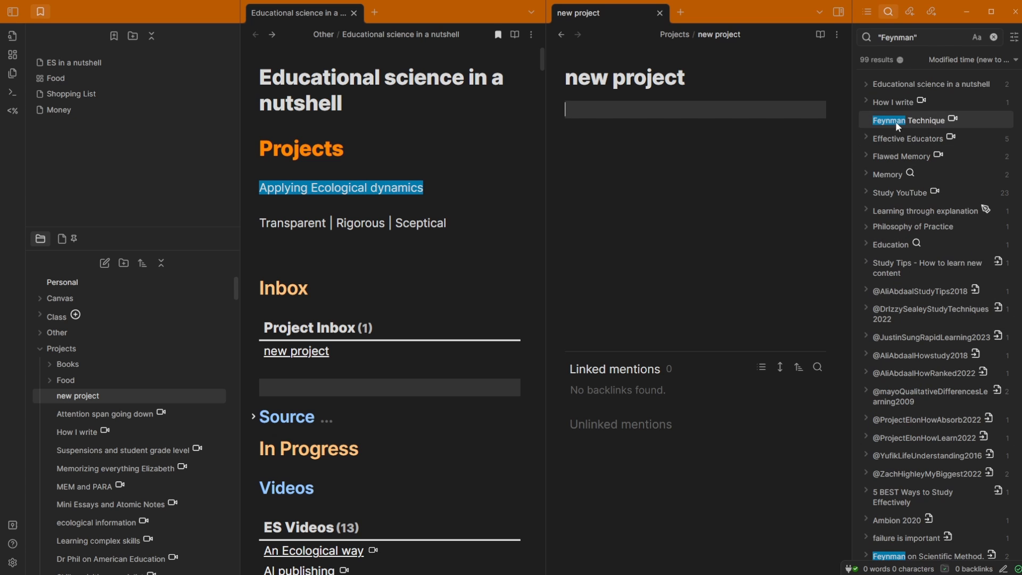
click(866, 139)
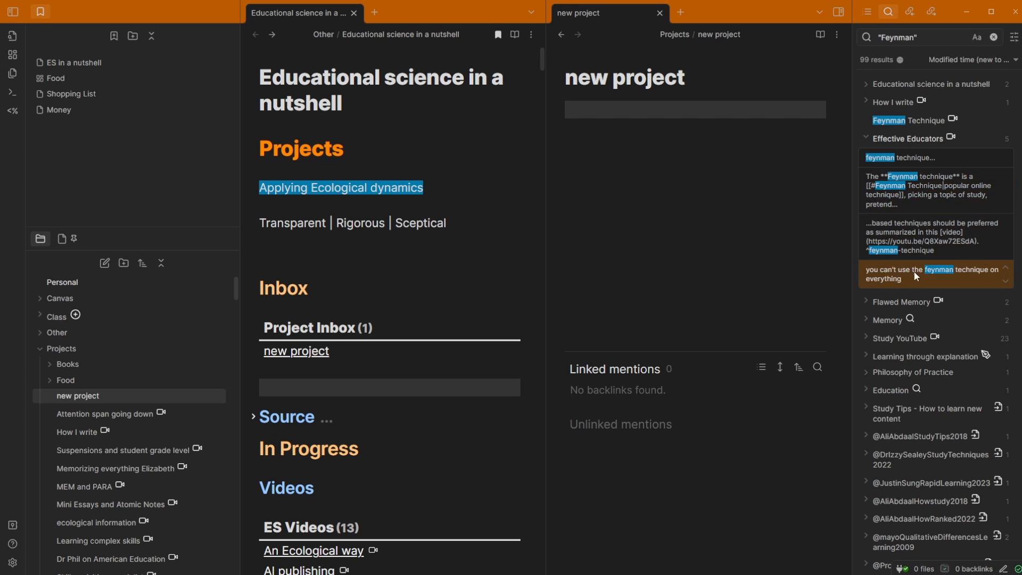
click(867, 140)
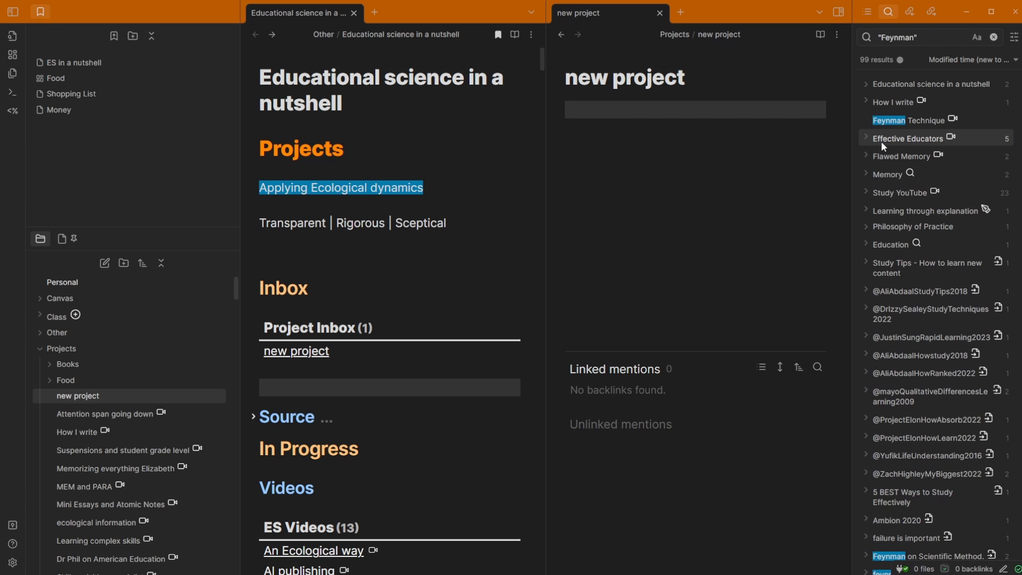
click(862, 140)
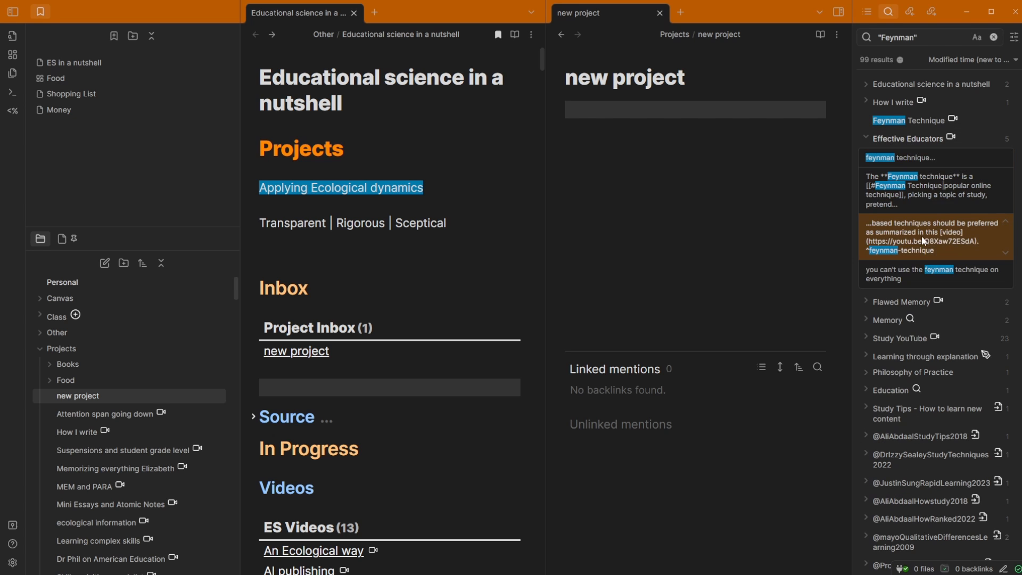
click(876, 140)
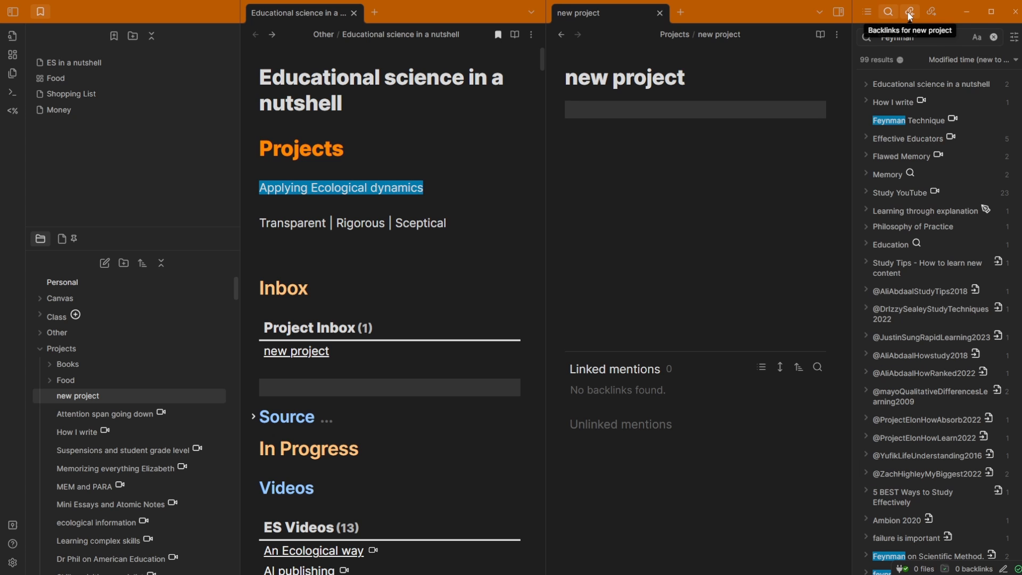
- Show the backlinks of "new project" and insert an internal link to that note on the blank line above the Inbox heading
click(910, 11)
click(659, 115)
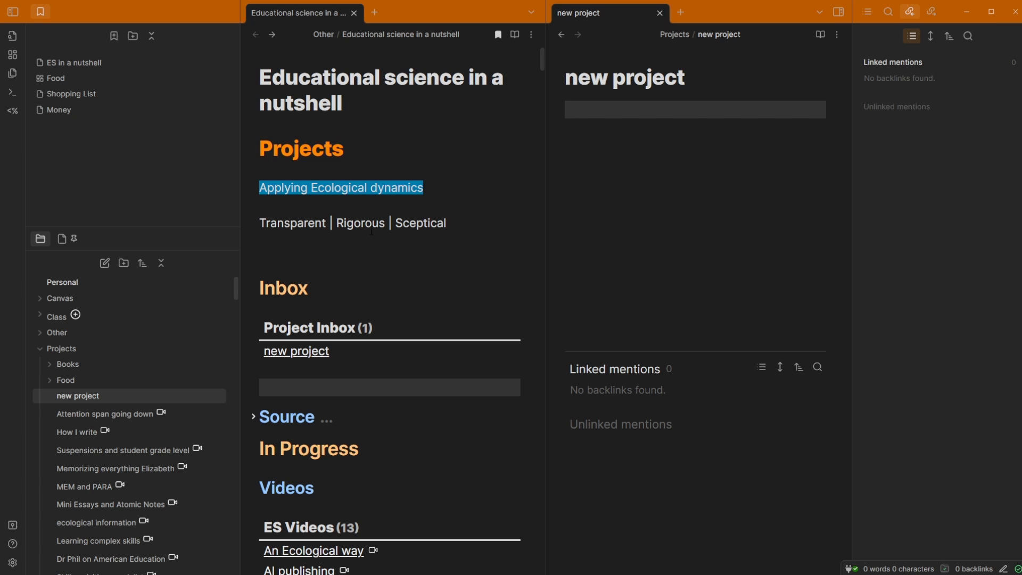
click(369, 256)
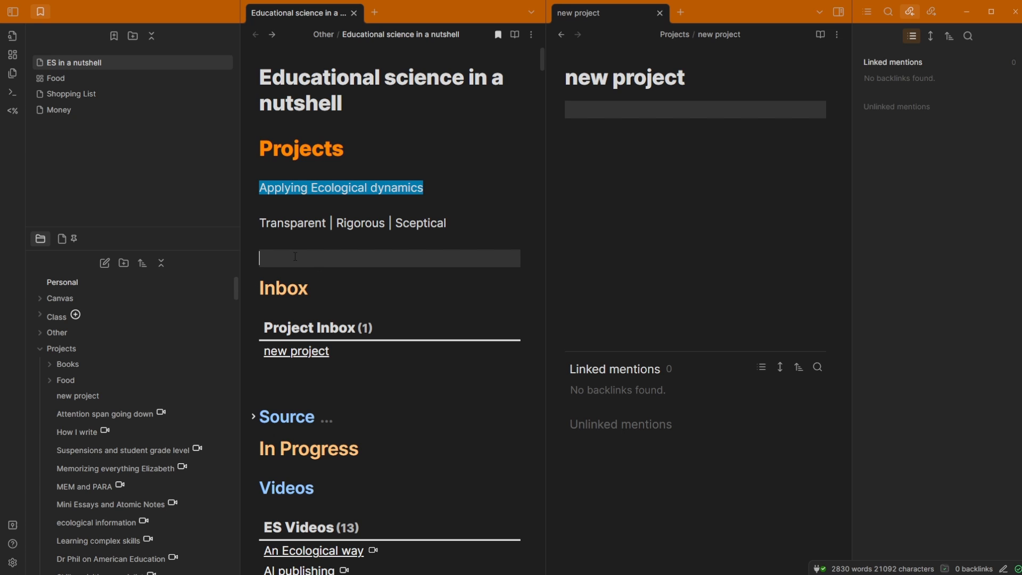
text([[)
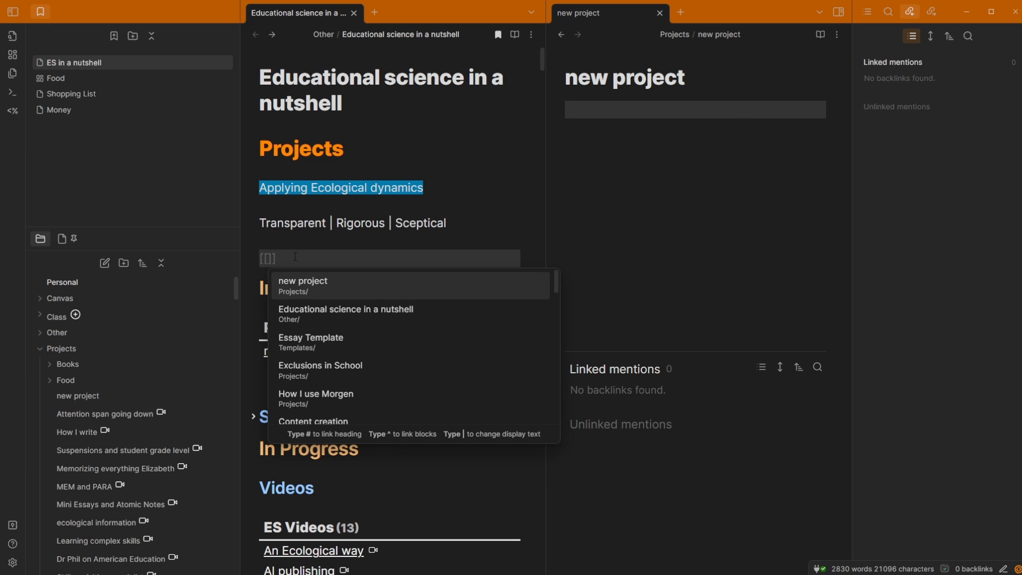
key(Return)
mouse_move(297, 262)
key(Return)
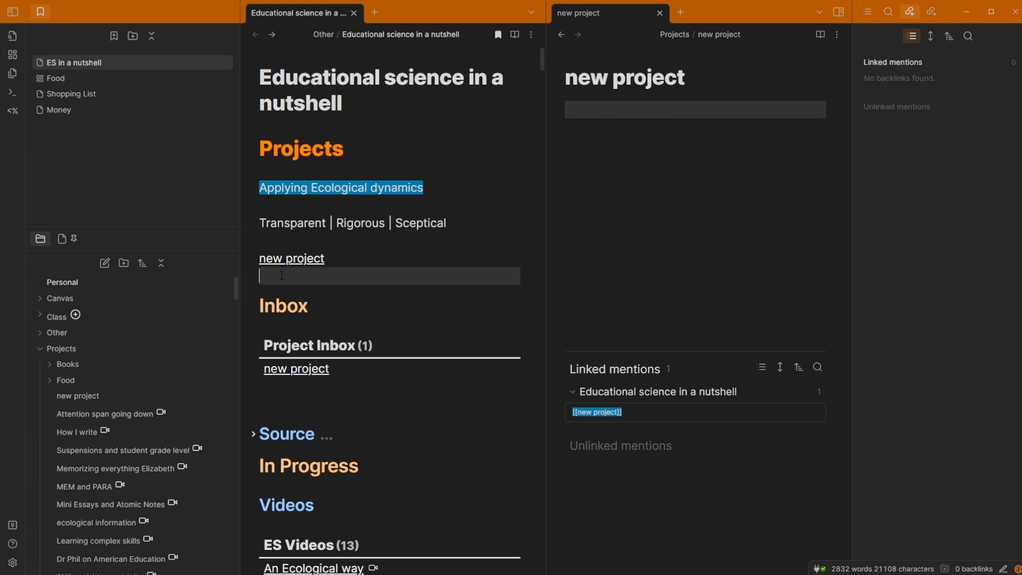
click(301, 239)
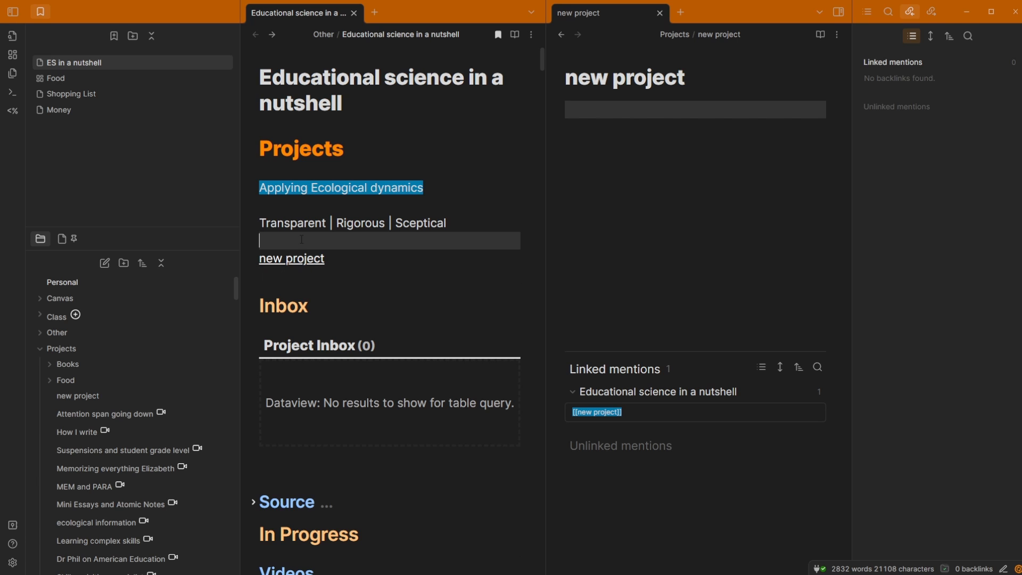
- View the outgoing links of Educational science in a nutshell, and expand the linked mention in the backlinks of "new project"
click(937, 13)
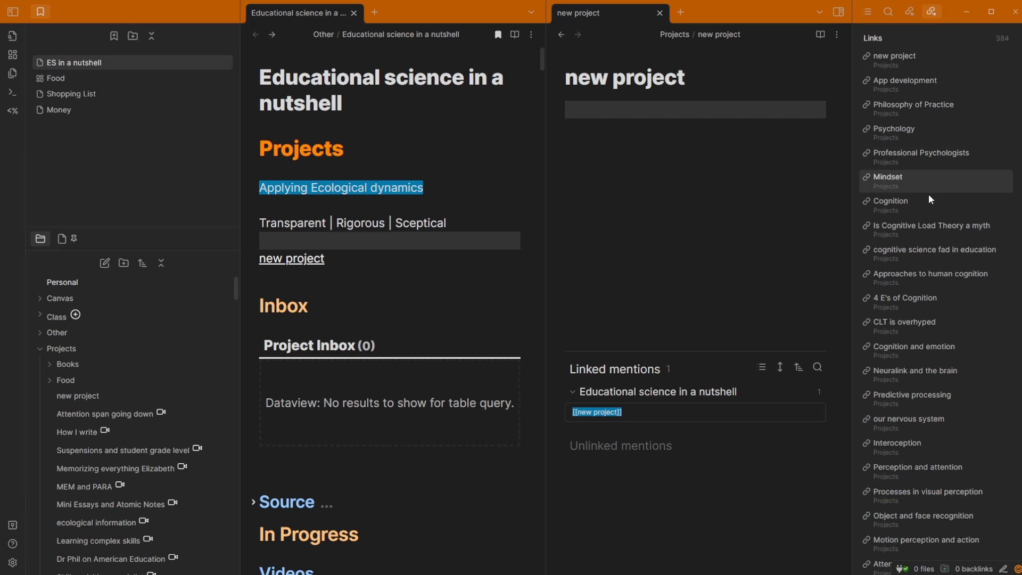
click(909, 12)
mouse_move(281, 265)
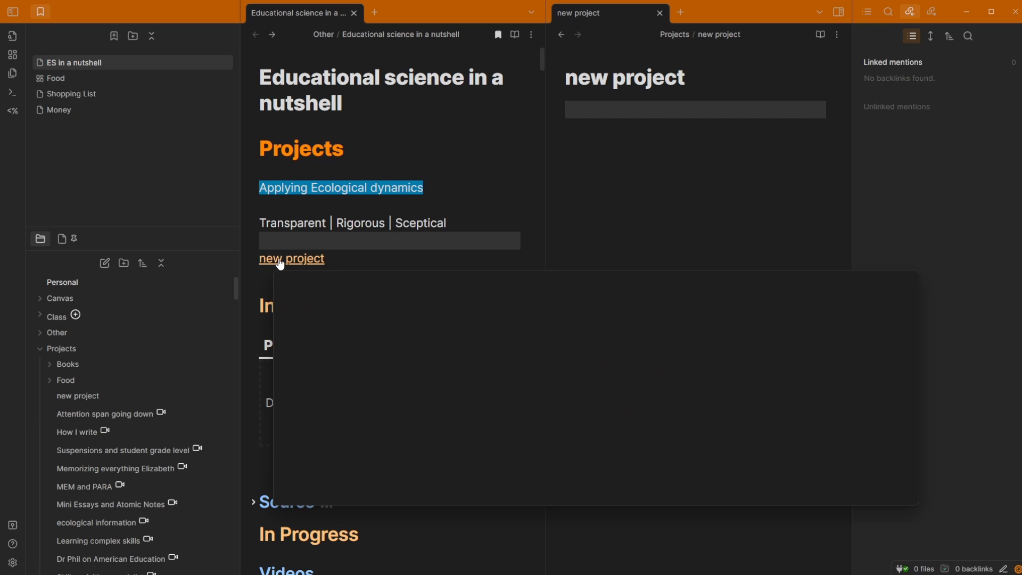
click(643, 103)
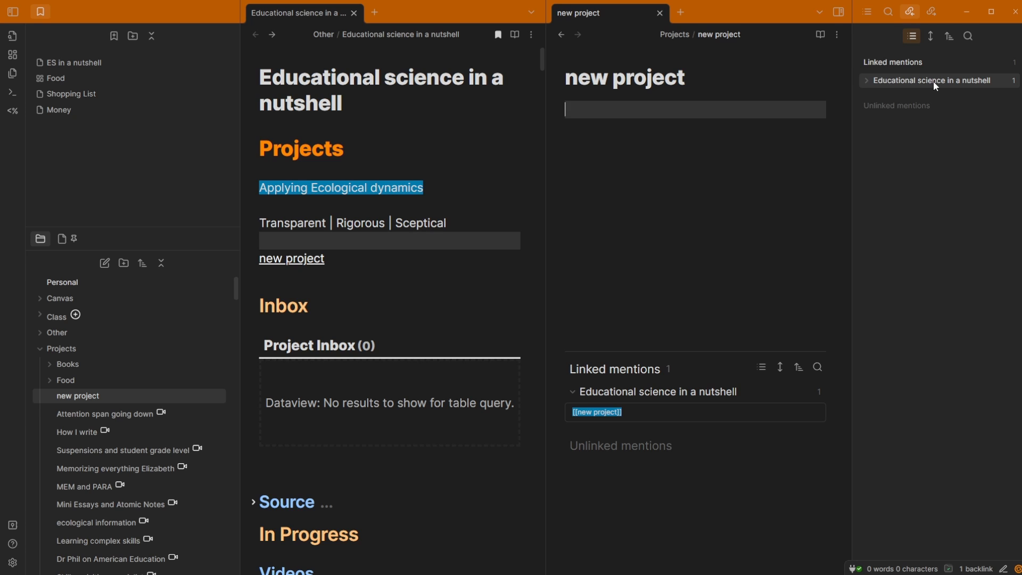
click(864, 80)
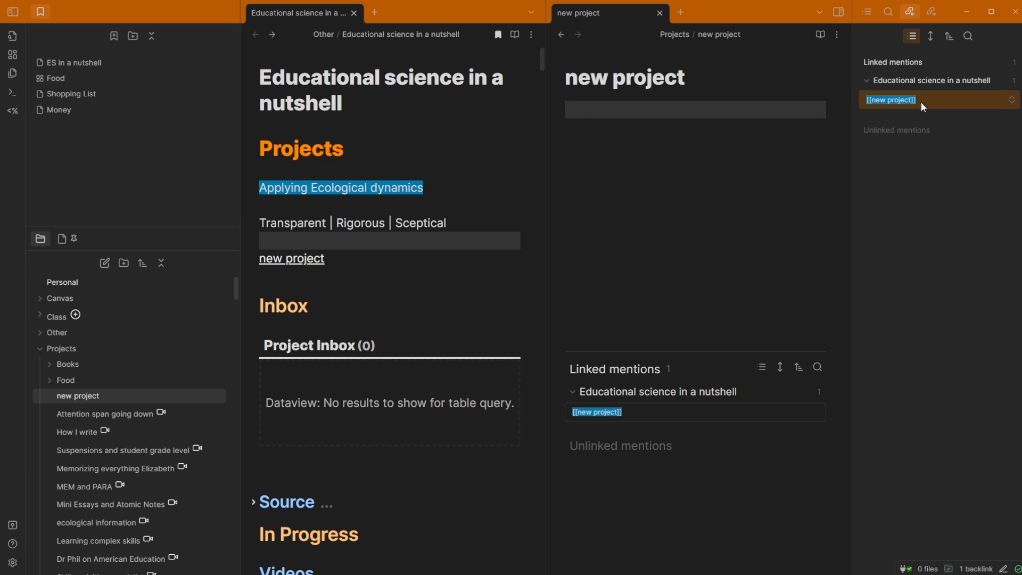
- Insert an internal link to "new project" on a blank line below the In Progress heading of Educational science in a nutshell
scroll(389, 298, down, 5)
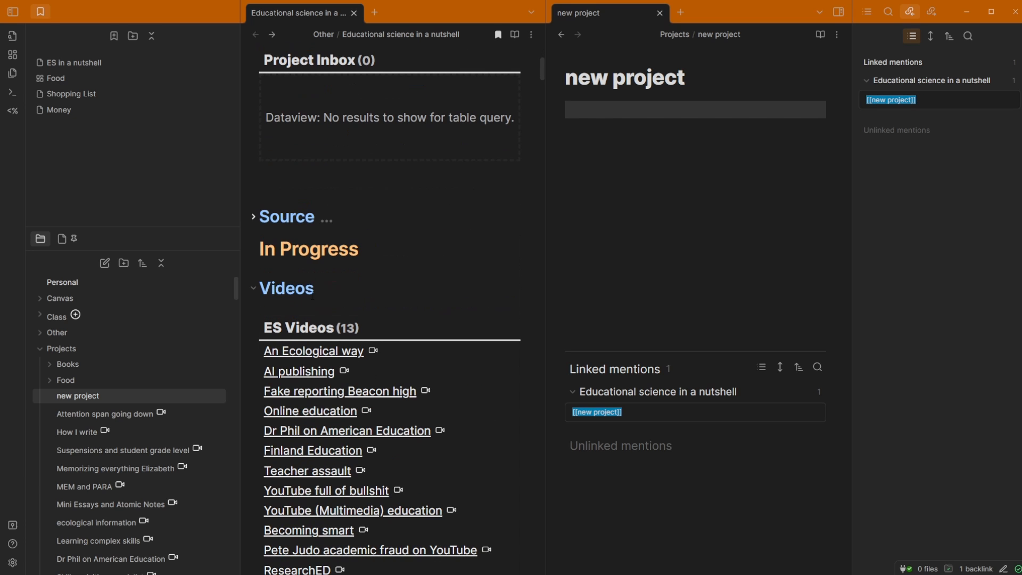
click(288, 269)
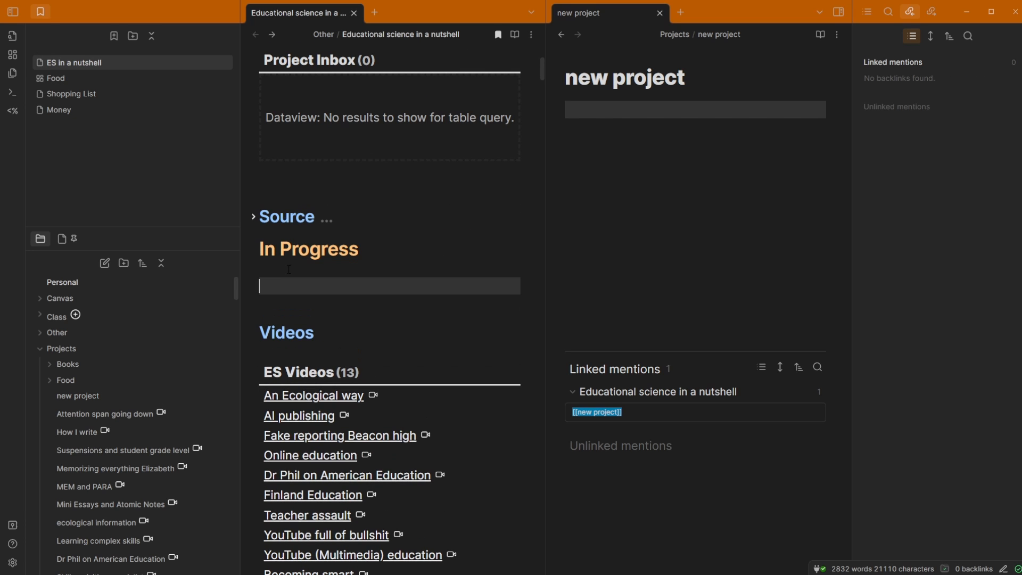
text([[)
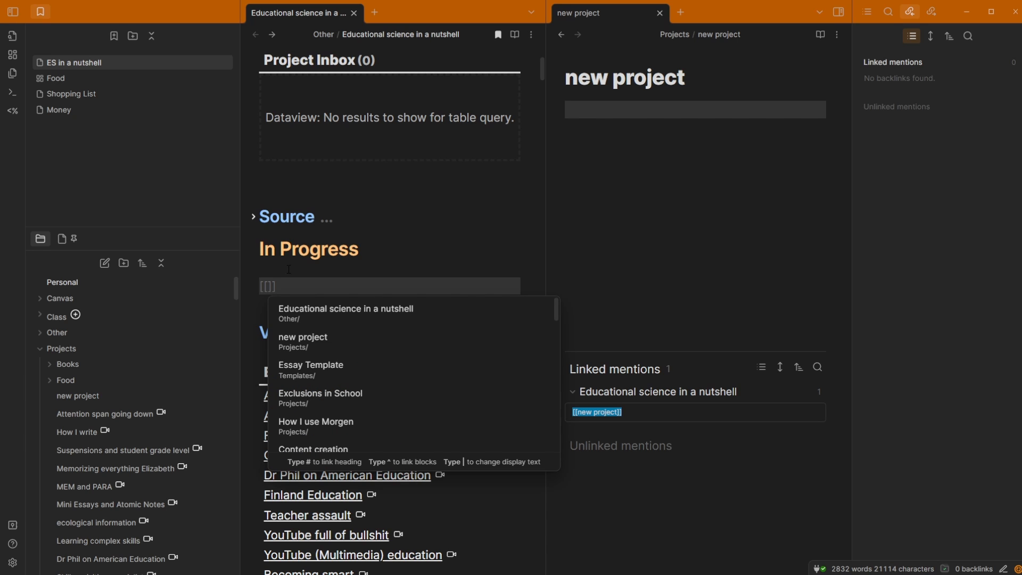
key(Down)
key(Return)
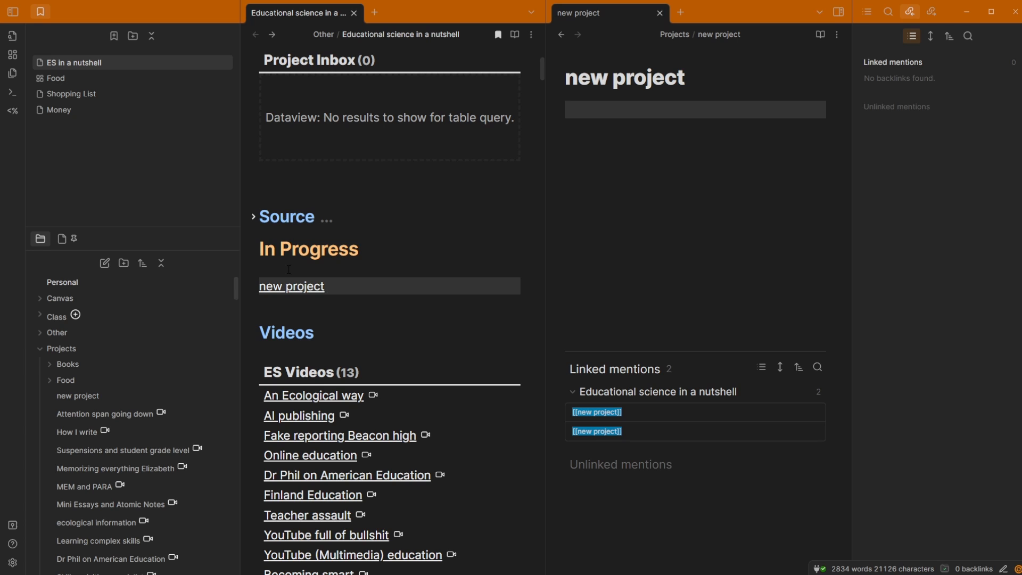
- Inspect the linked mentions in the backlinks of "new project" and the Backlink in document setting of the Backlinks core plugin
click(679, 147)
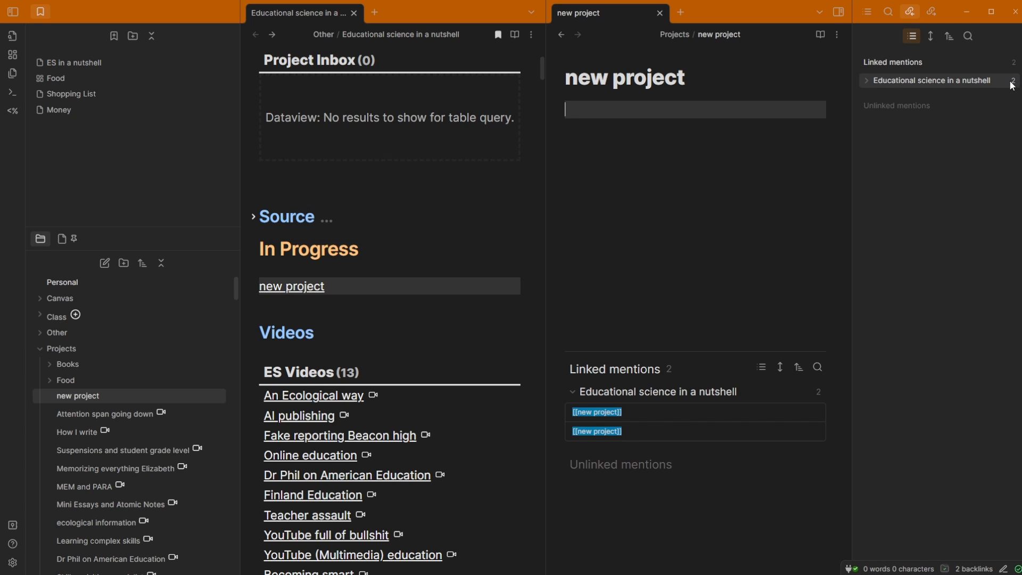
click(866, 80)
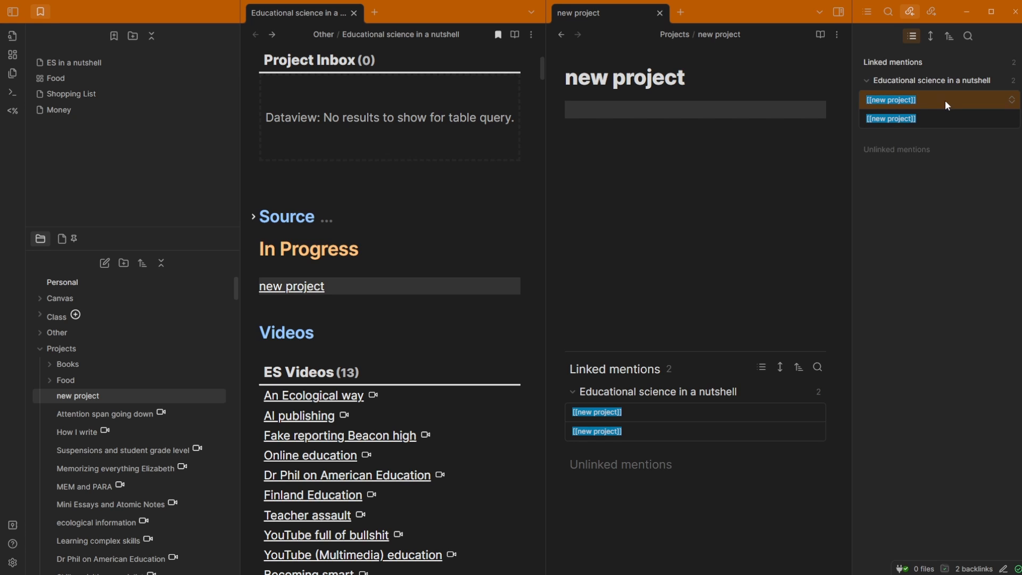
click(866, 80)
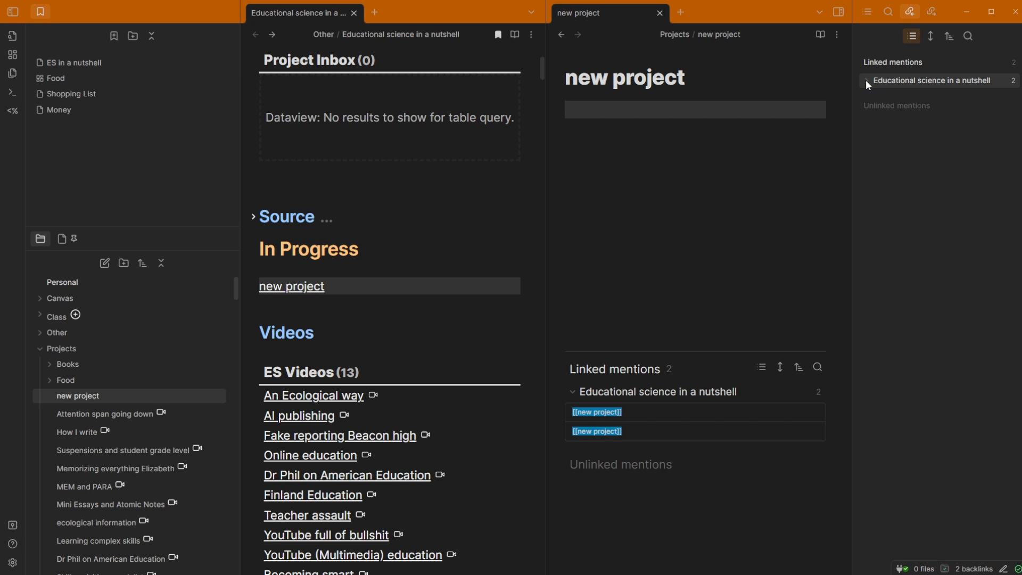
click(710, 112)
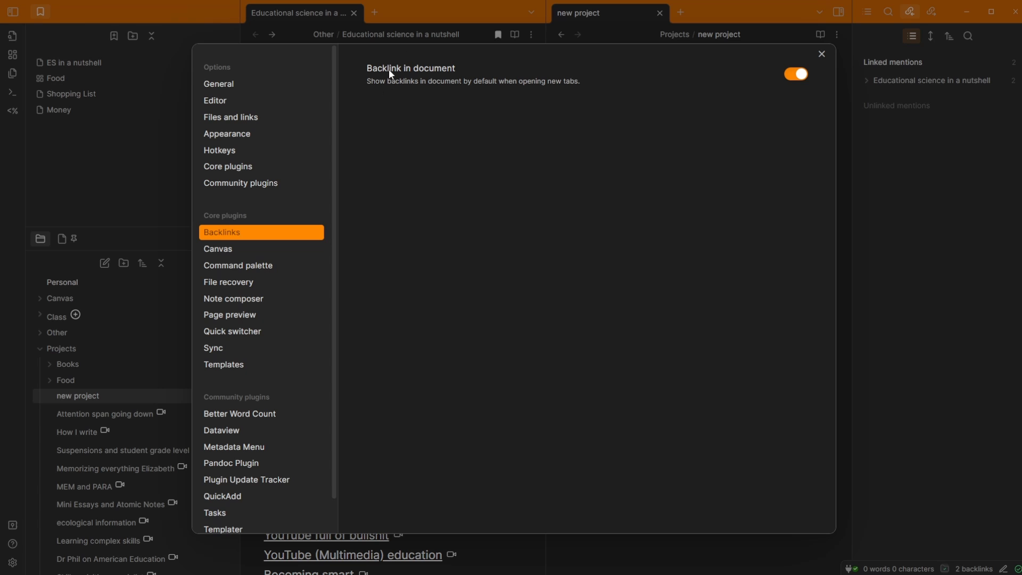
click(861, 114)
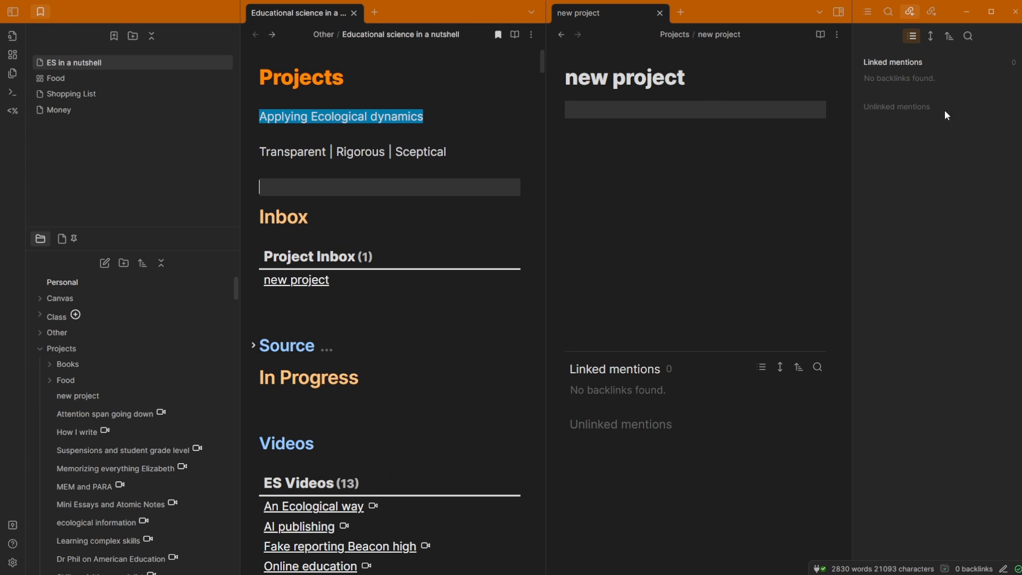
- Write "new project" as plain text on the blank line above the Inbox heading of Educational science in a nutshell
click(351, 184)
scroll(312, 202, down, 3)
scroll(315, 223, up, 4)
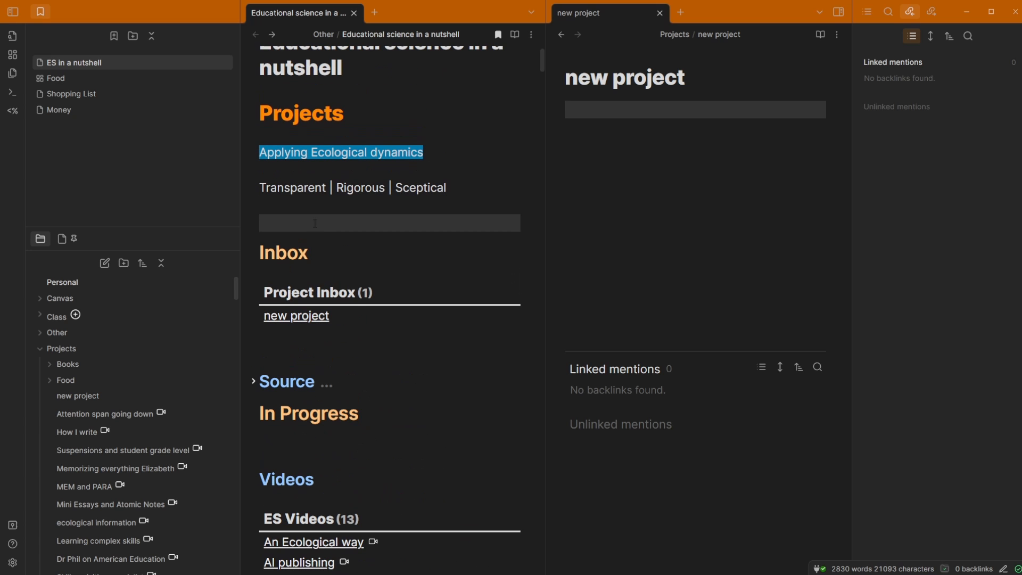
text(new project)
key(Return)
drag(324, 223, 259, 223)
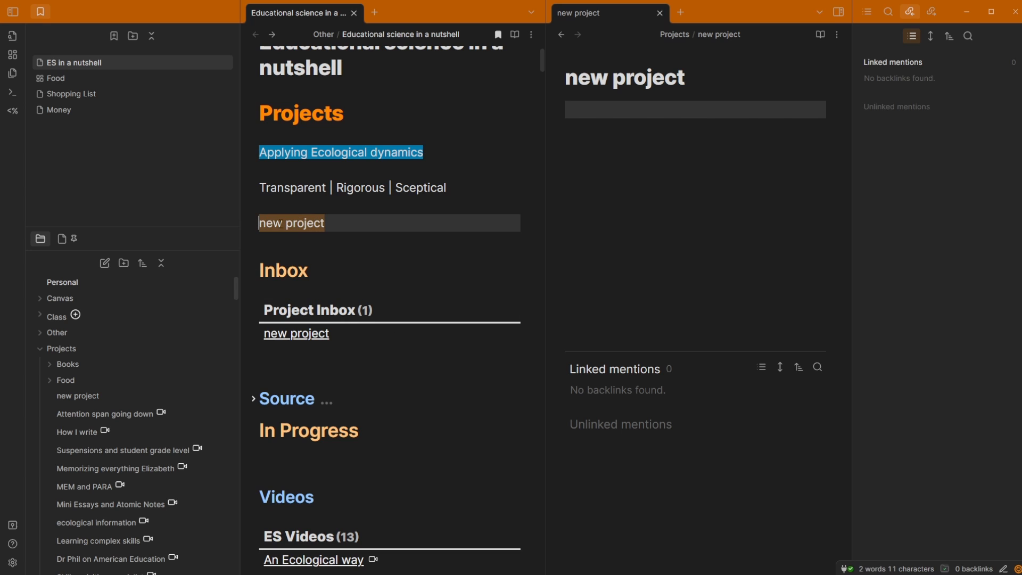
click(314, 223)
- Expand the unlinked mentions of the "new project" note and turn the mention in Educational science in a nutshell into a link
drag(685, 82, 565, 80)
click(607, 112)
click(904, 106)
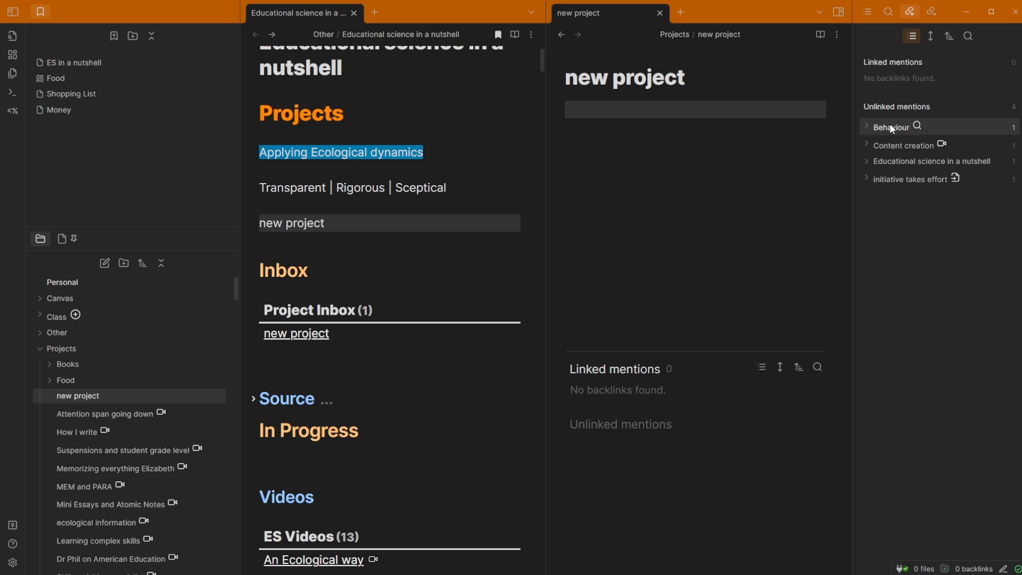
click(867, 159)
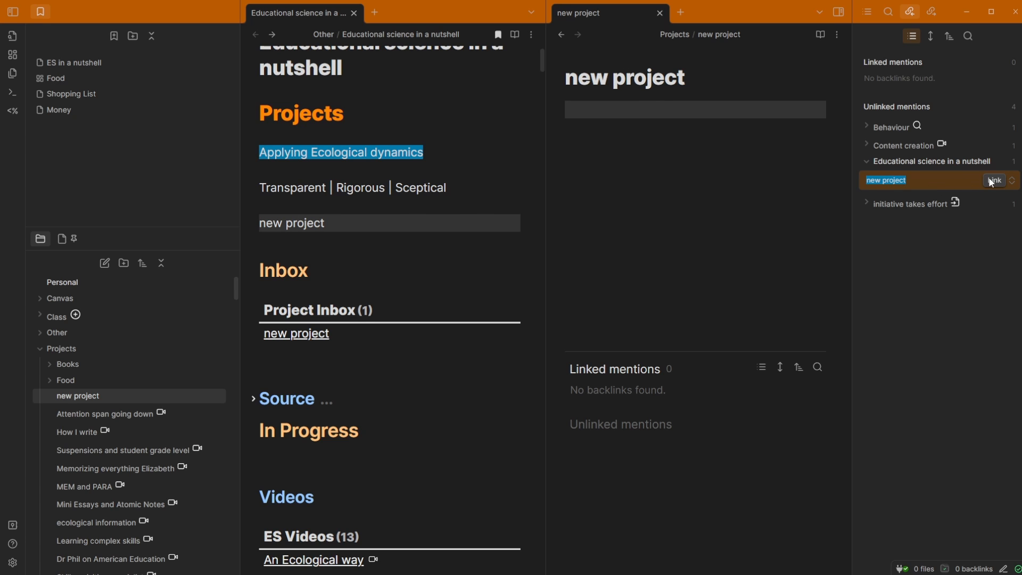
click(999, 181)
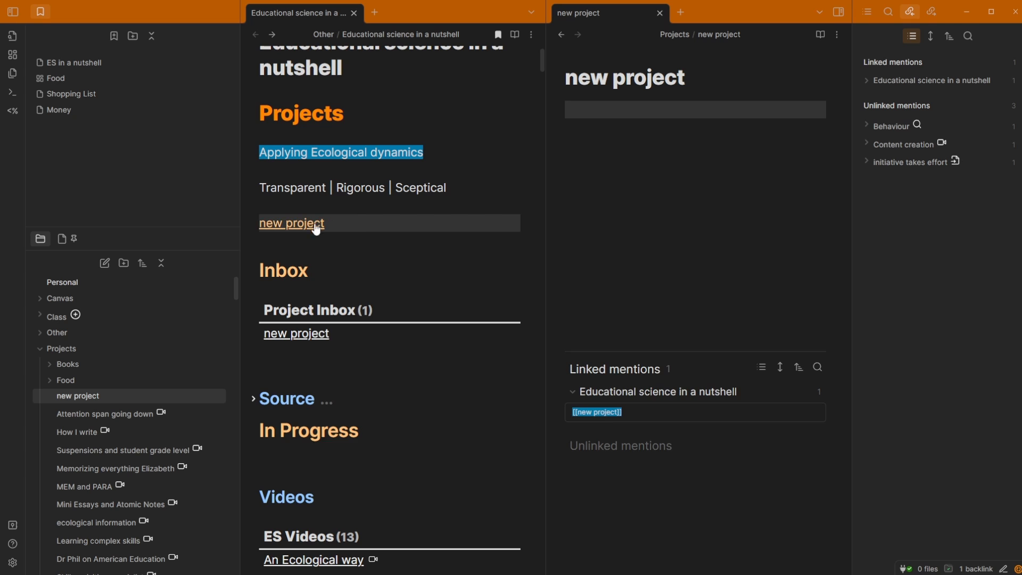
- Remove the "new project" link and its line above the Inbox heading of Educational science in a nutshell
mouse_move(363, 221)
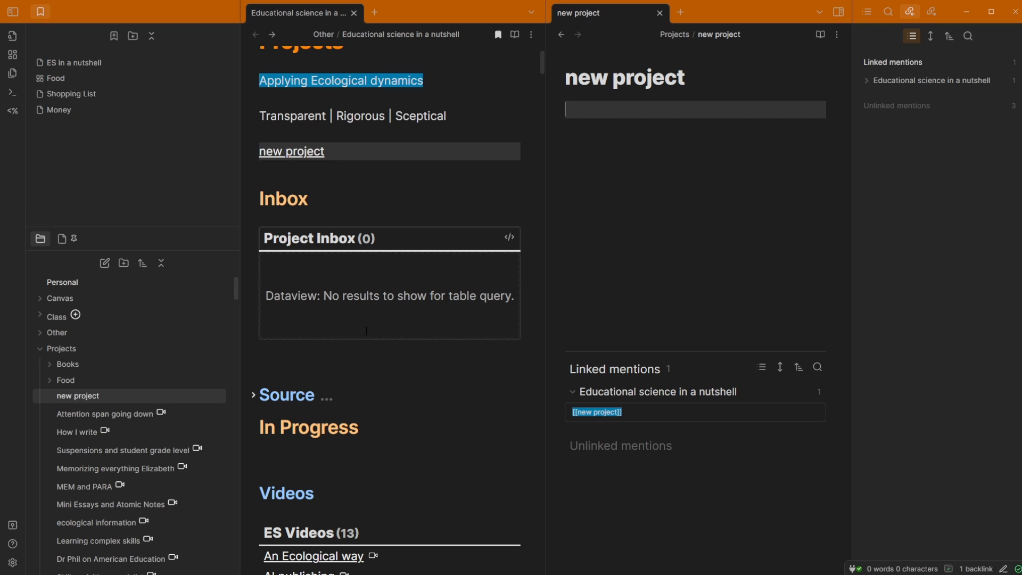
click(338, 349)
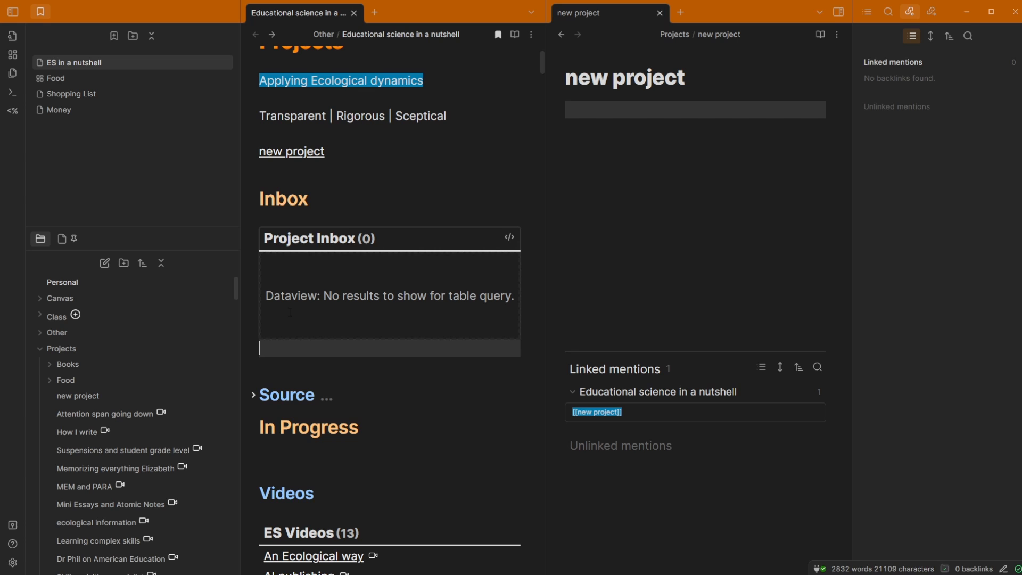
click(652, 104)
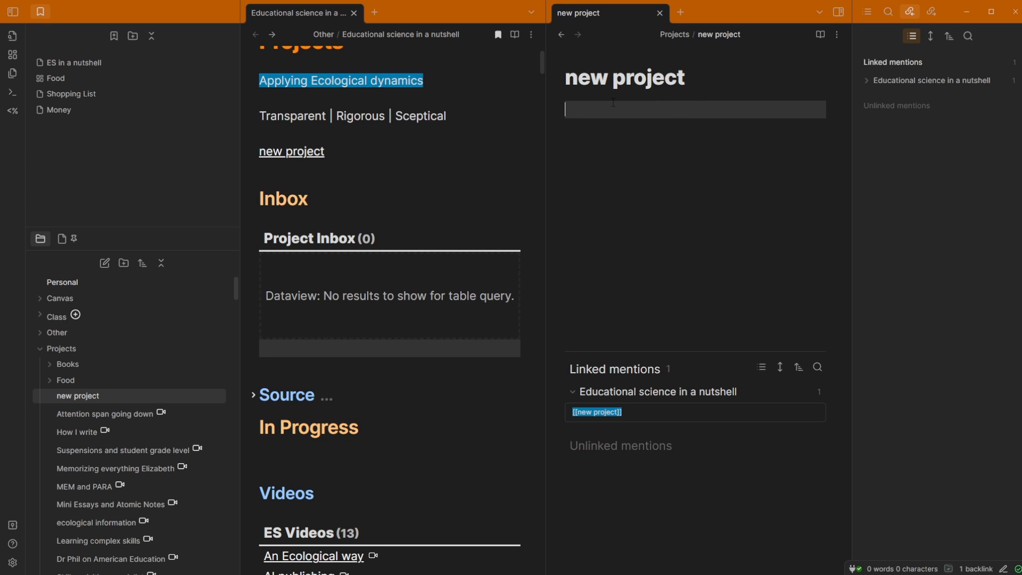
click(357, 153)
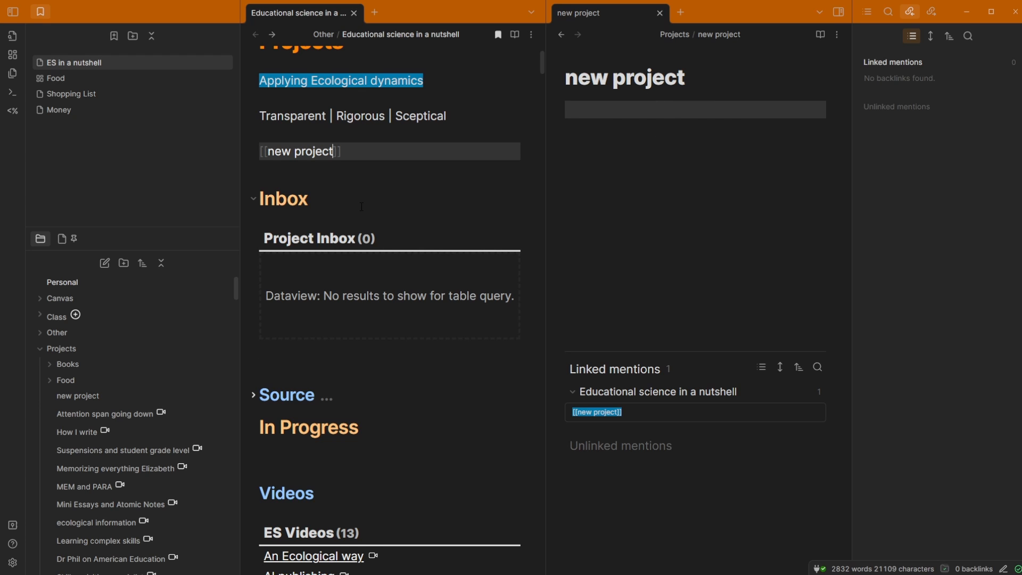
key(ctrl+x)
key(BackSpace)
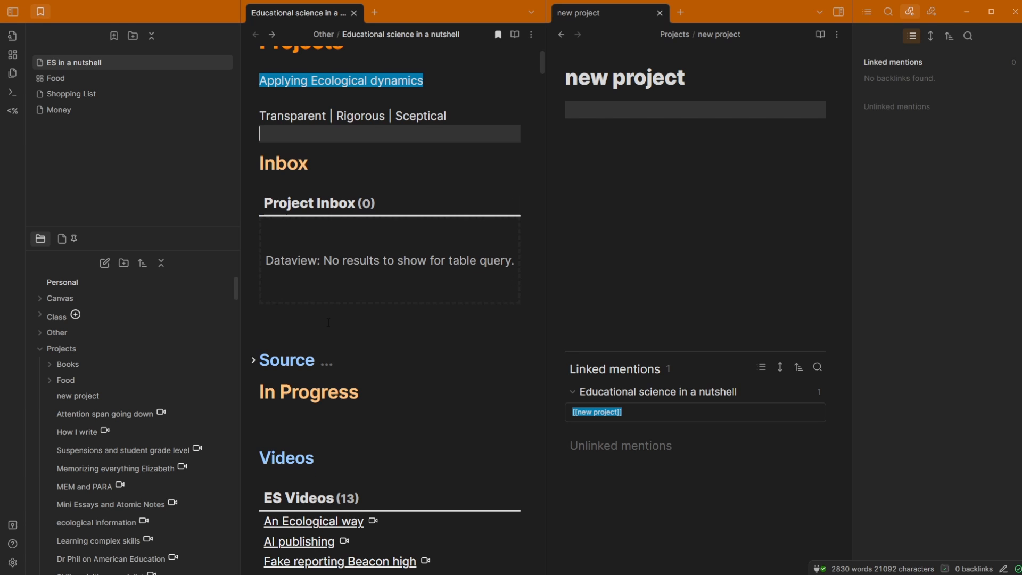
click(379, 330)
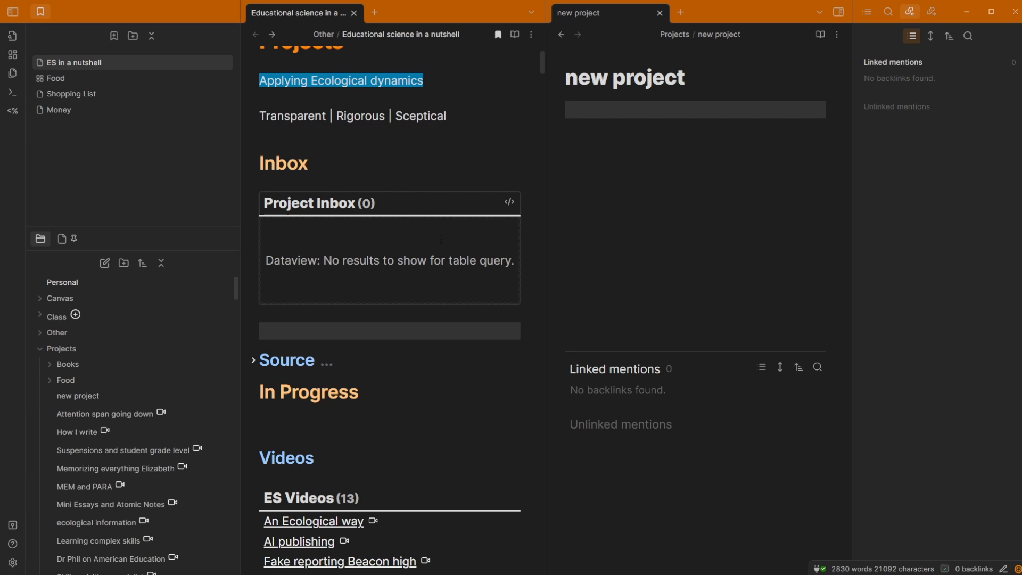
- Close the "new project" note, keeping only Educational science in a nutshell open
click(637, 217)
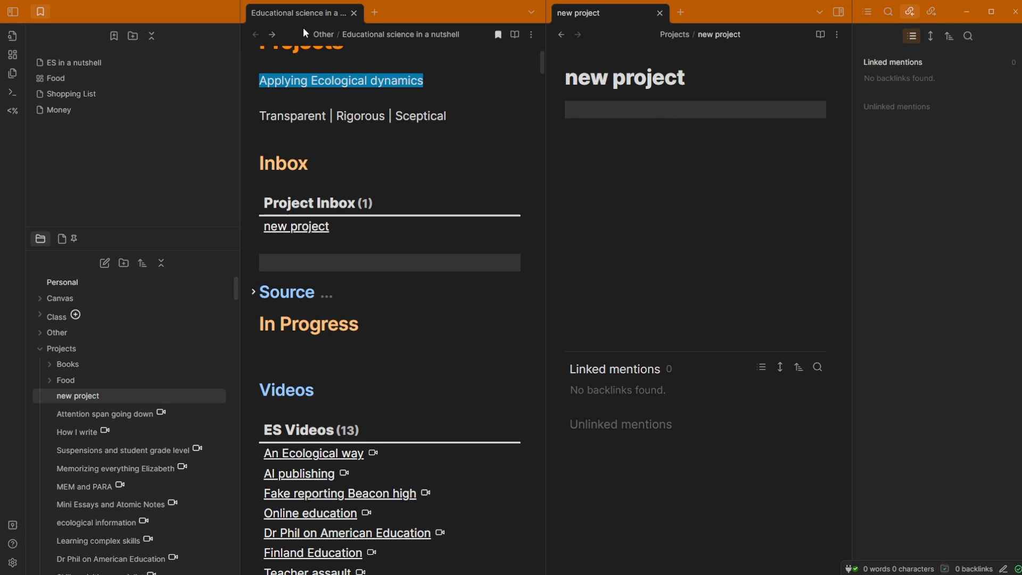
click(366, 257)
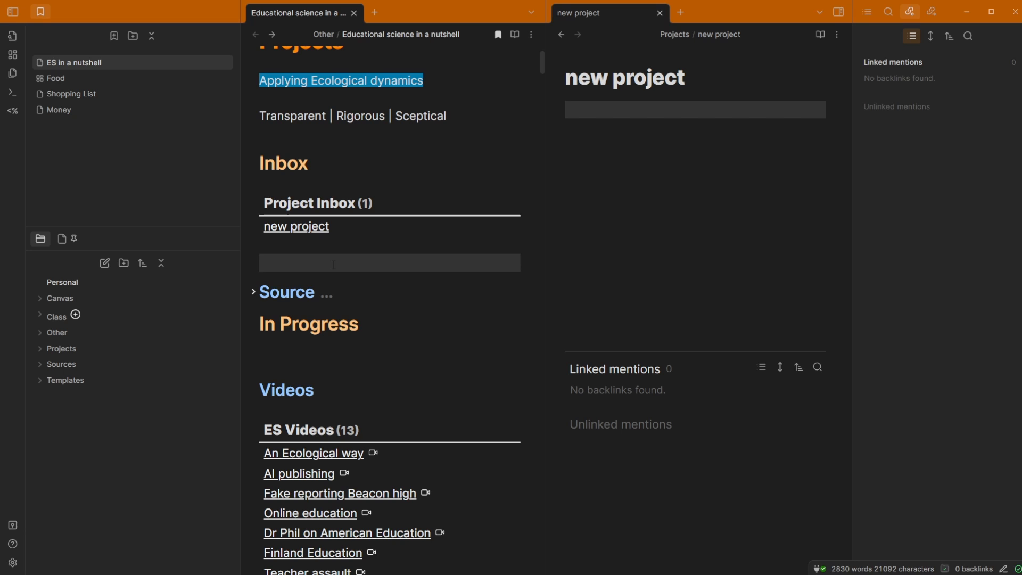
scroll(334, 264, up, 2)
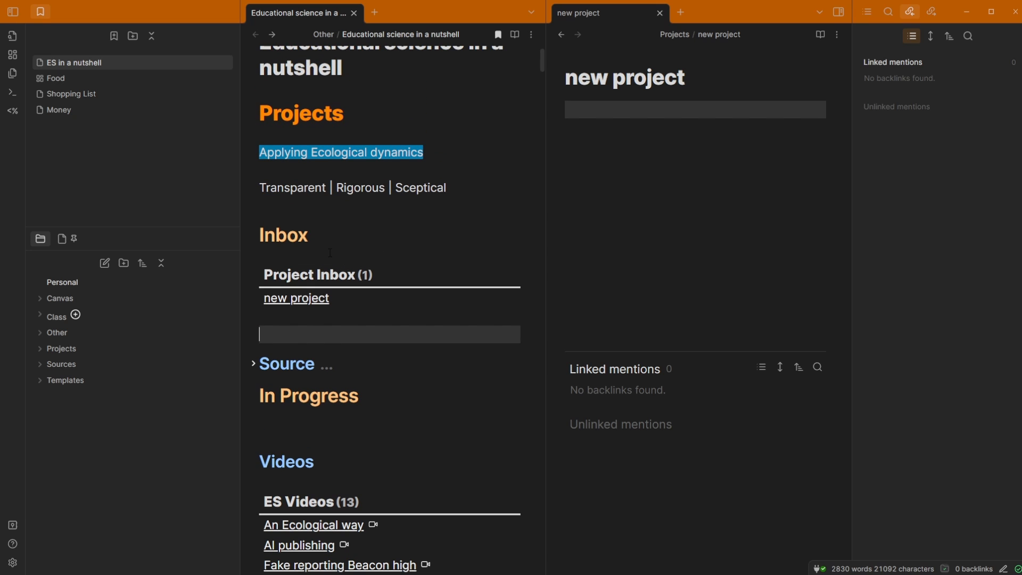
click(330, 252)
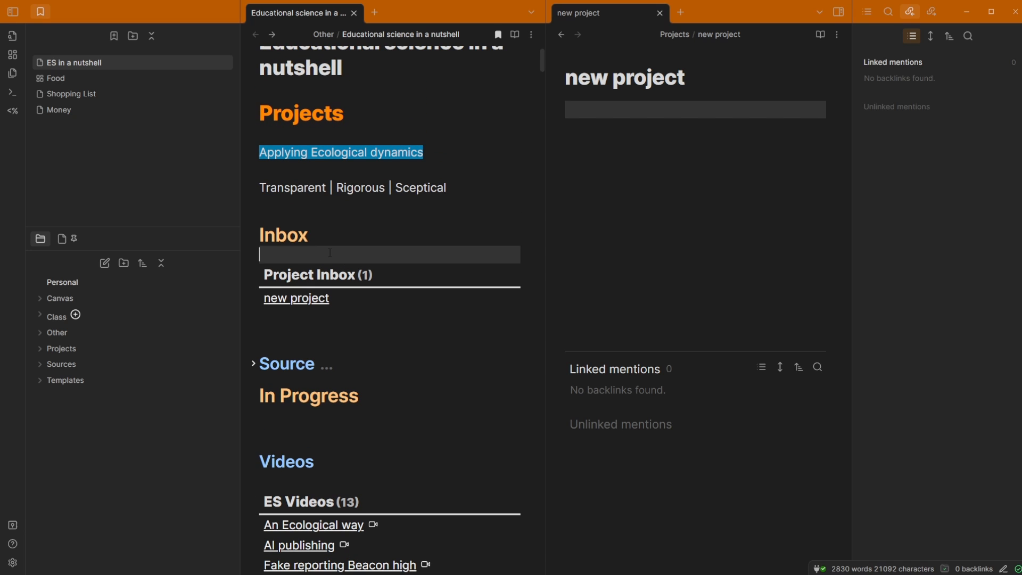
click(325, 331)
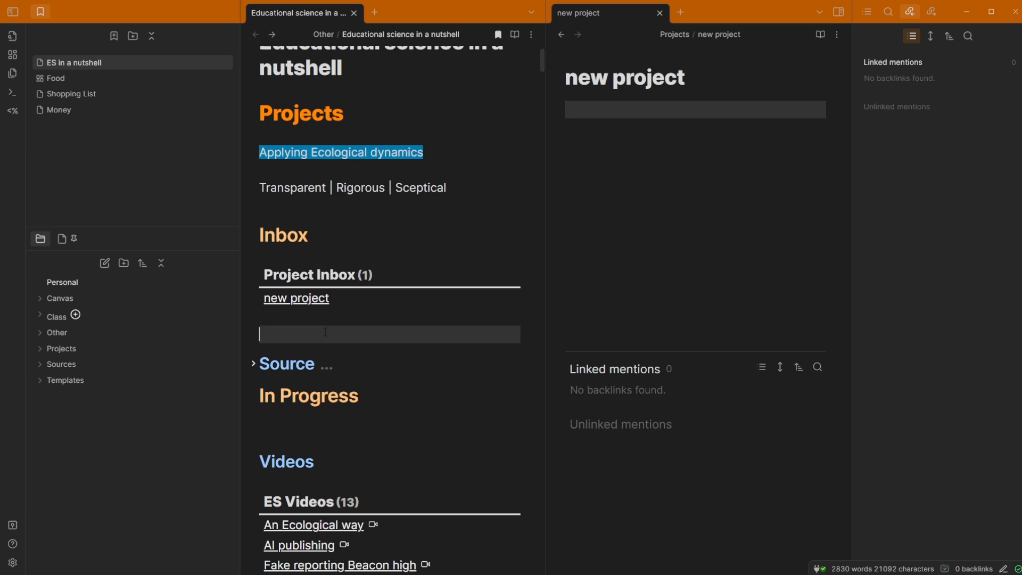
middle_click(596, 15)
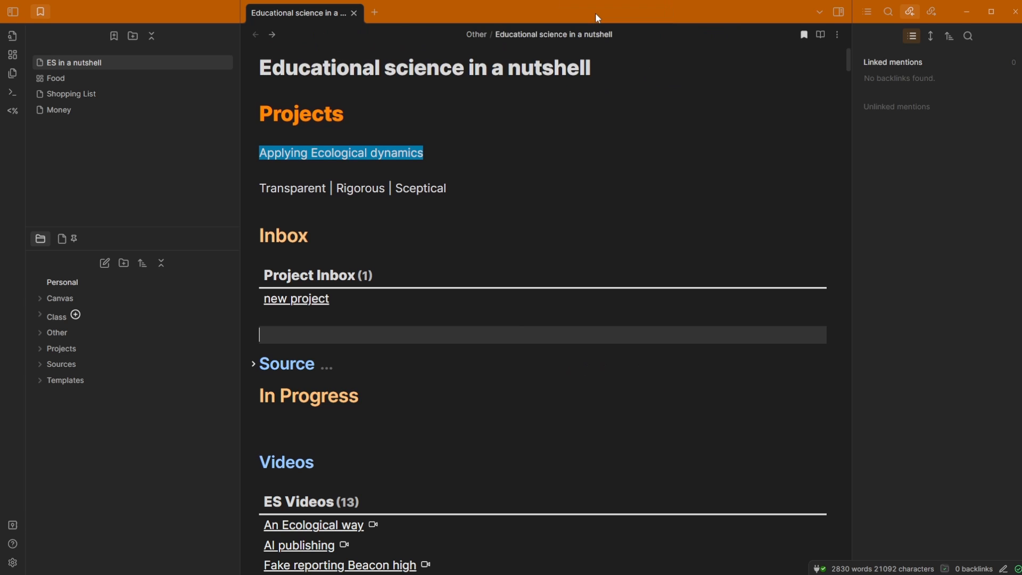
- Split Educational science in a nutshell to the right twice to get three side-by-side panes of the note
click(379, 205)
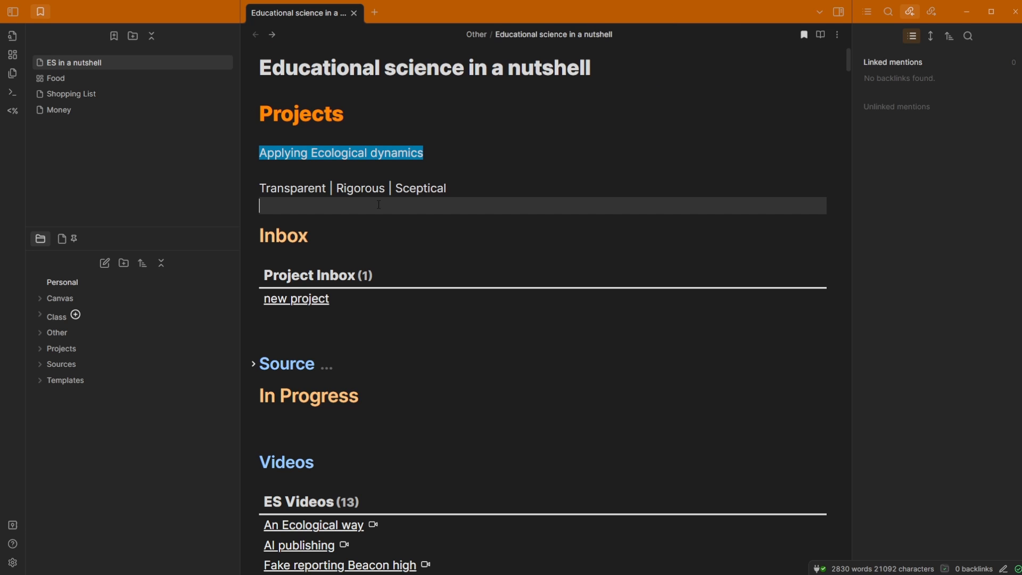
key(ctrl+backslash)
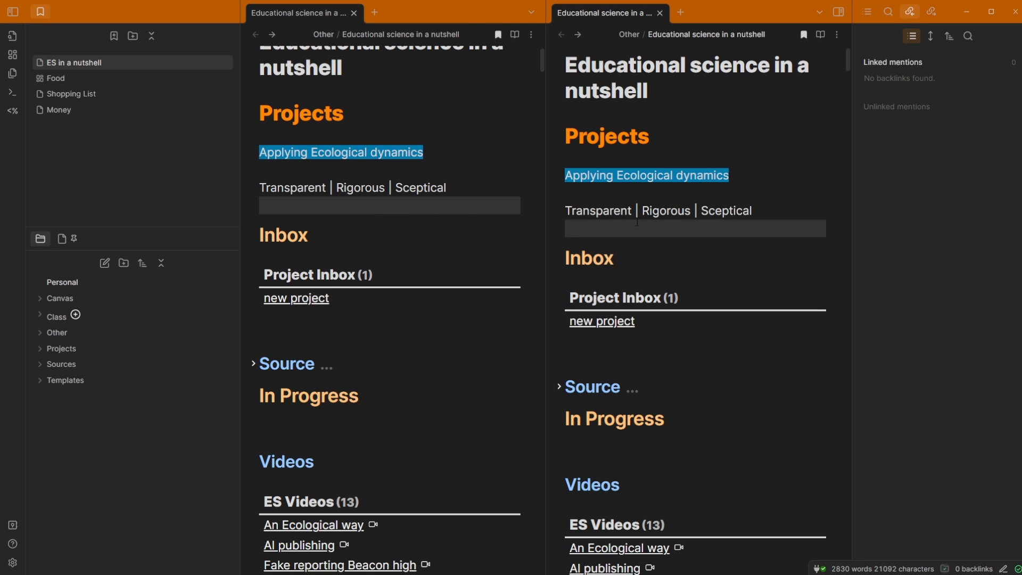
right_click(308, 11)
scroll(319, 177, down, 1)
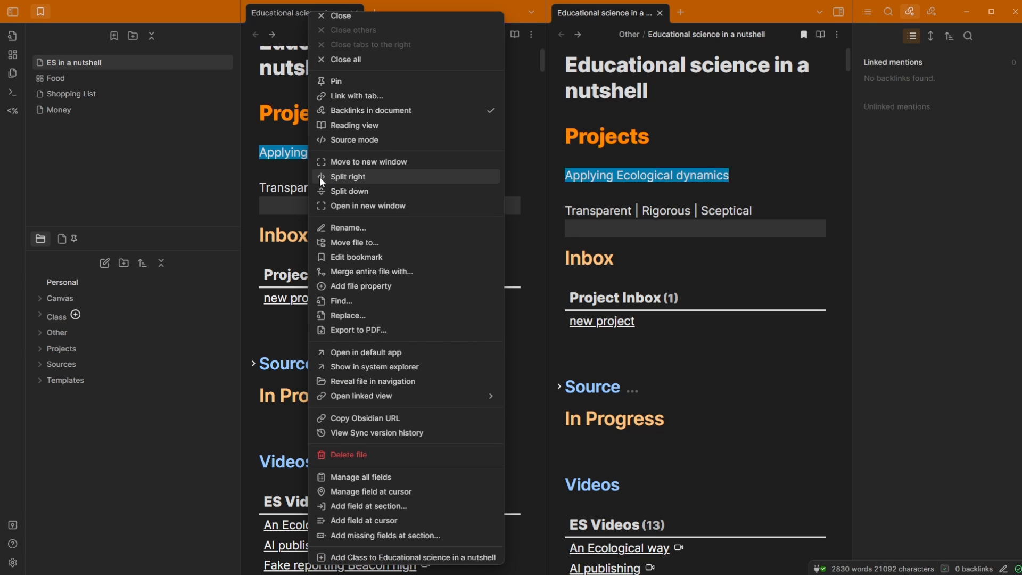
click(366, 181)
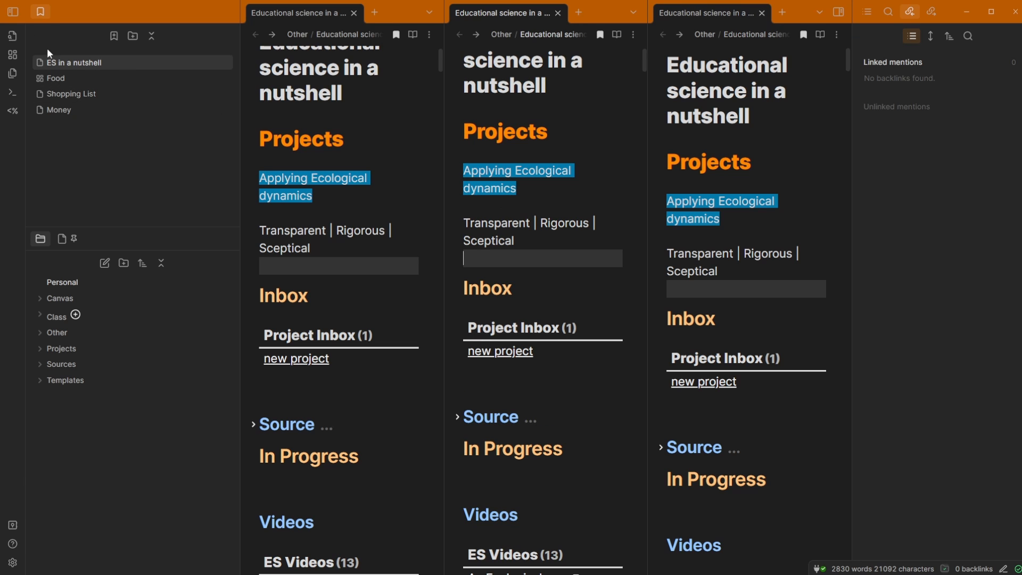
- Collapse the file explorer sidebar and close one of the three panes showing Educational science in a nutshell
click(14, 13)
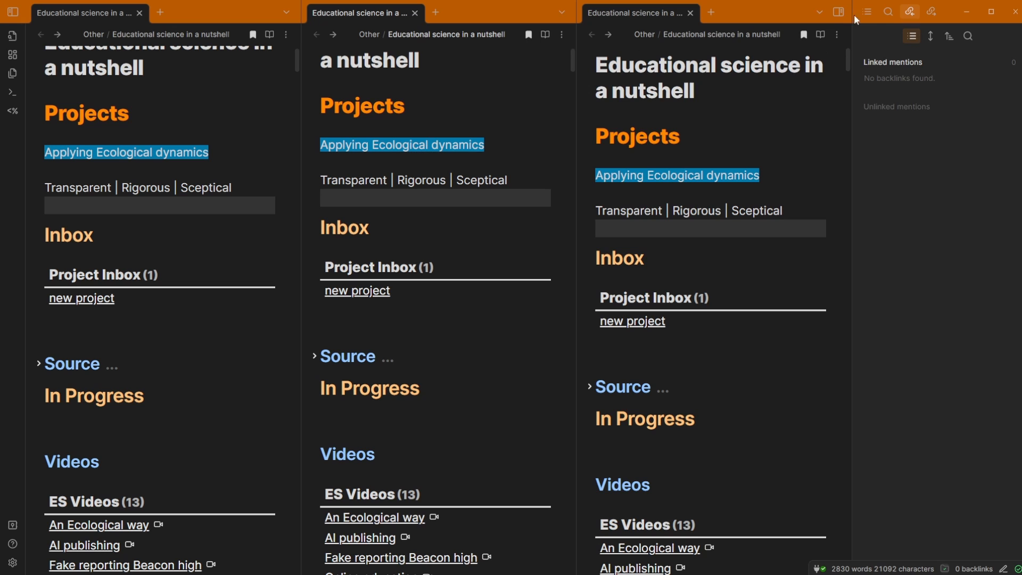
click(838, 12)
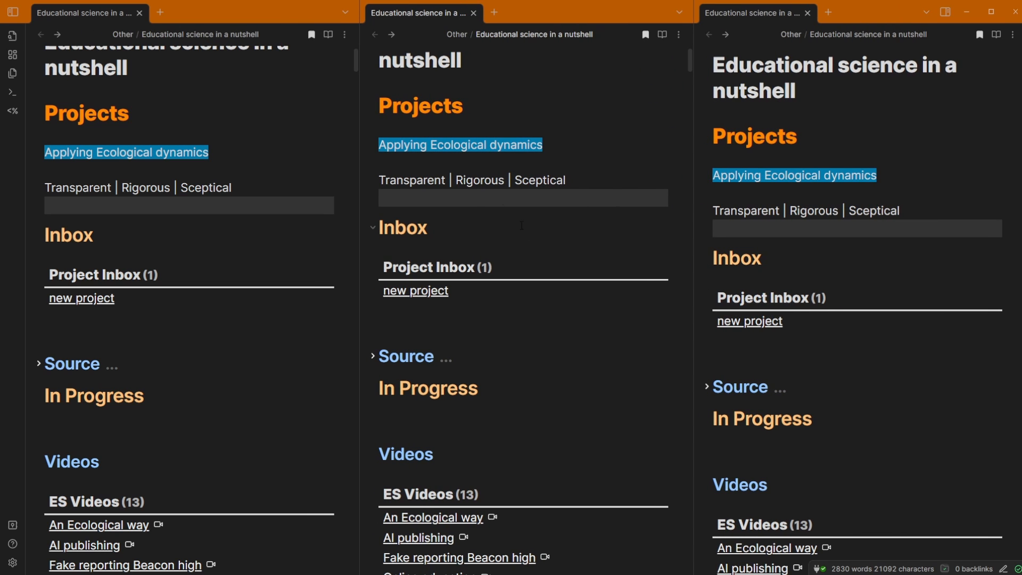
click(944, 15)
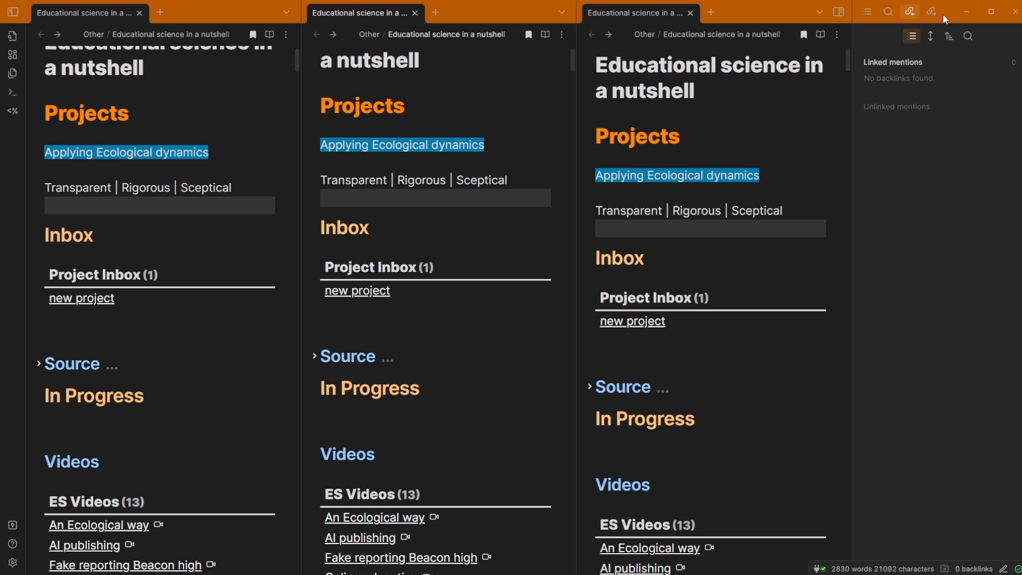
middle_click(638, 16)
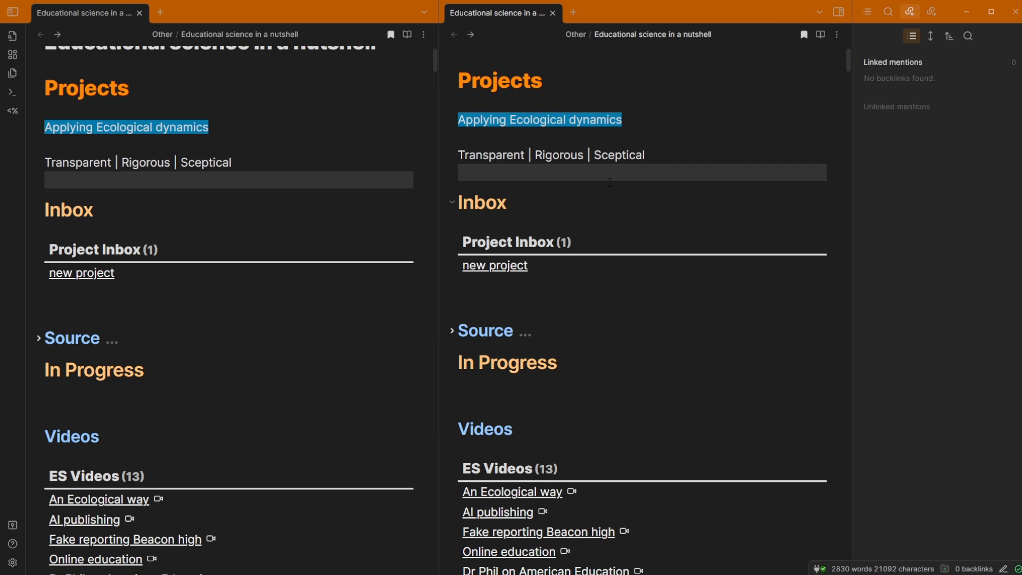
- Show the outline of Educational science in a nutshell and jump to the blank line under its Curriculum heading
click(869, 14)
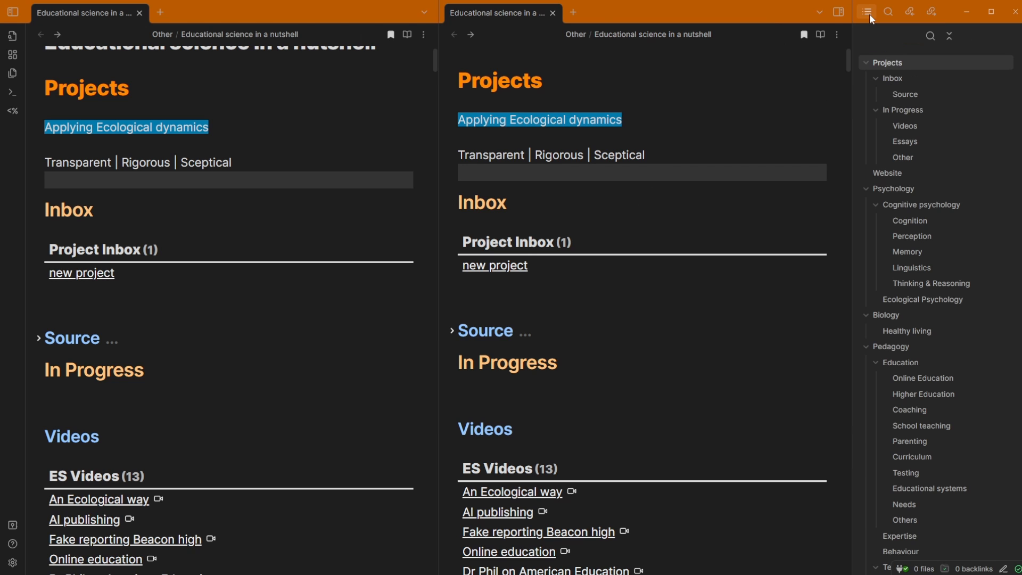
scroll(896, 301, down, 2)
scroll(886, 303, down, 1)
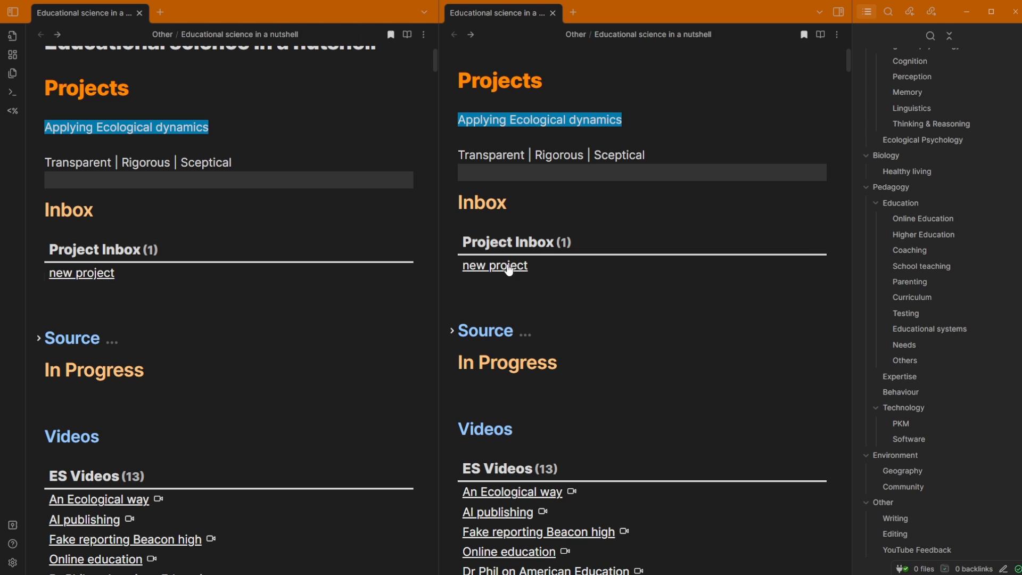
click(927, 295)
click(521, 334)
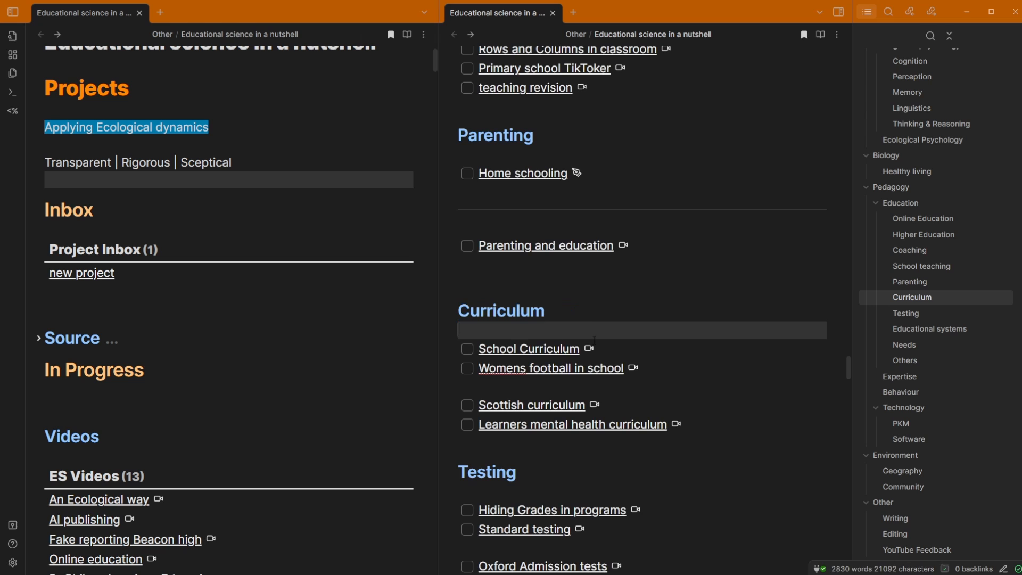
- Add a checklist item linking to "new project" below School Curriculum, and open the linked note
click(649, 350)
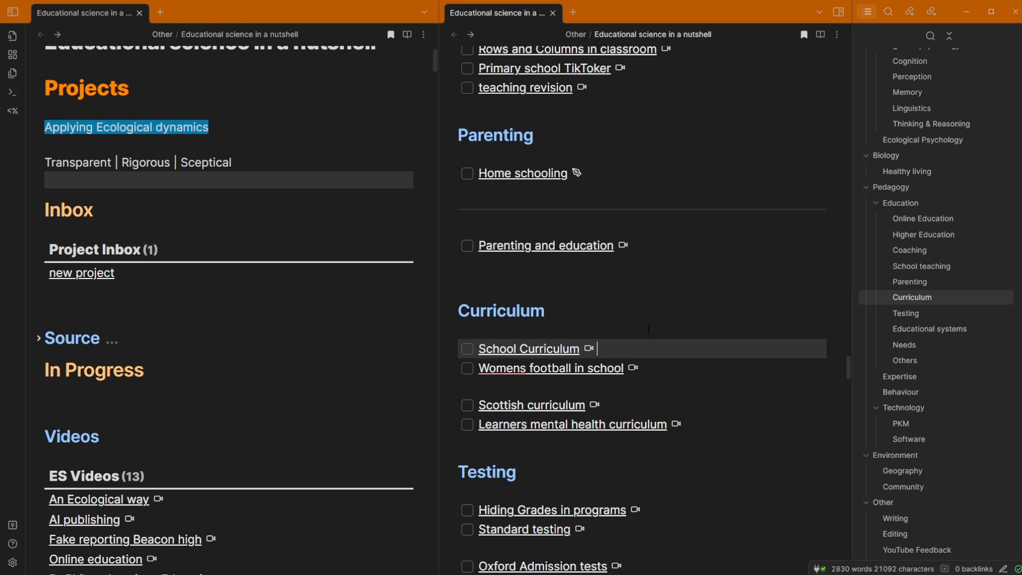
key(Return)
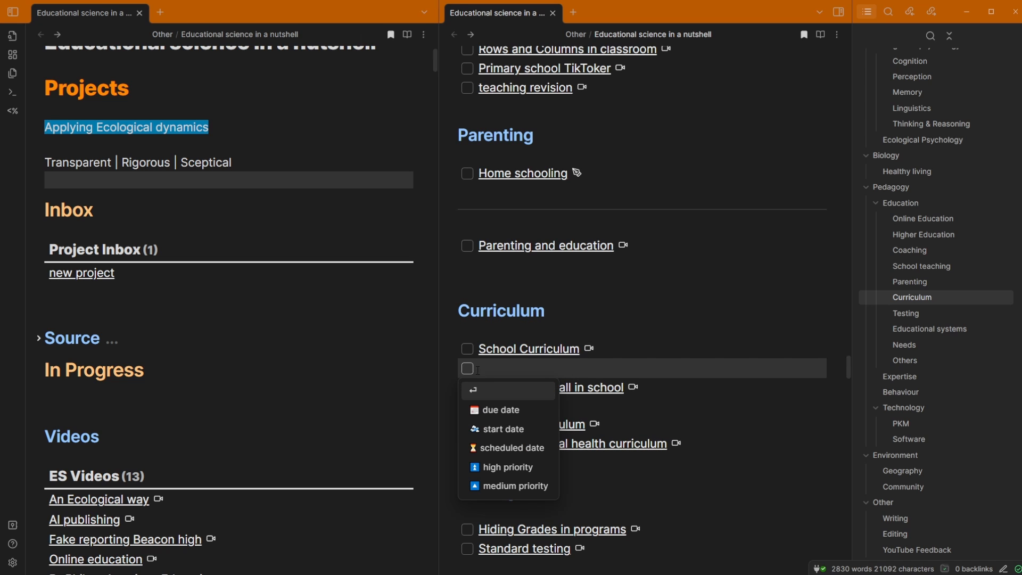
key(Escape)
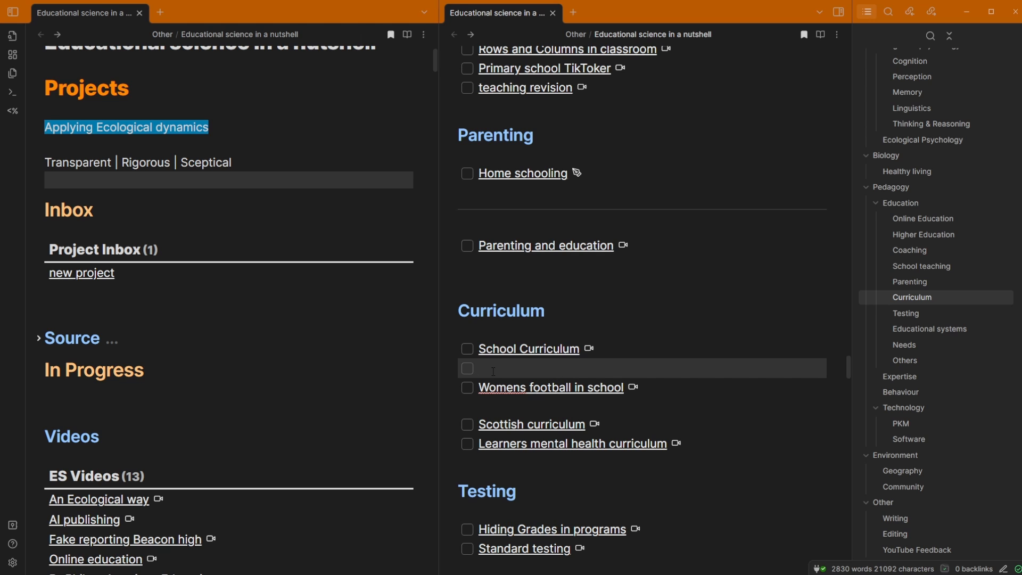
text([[)
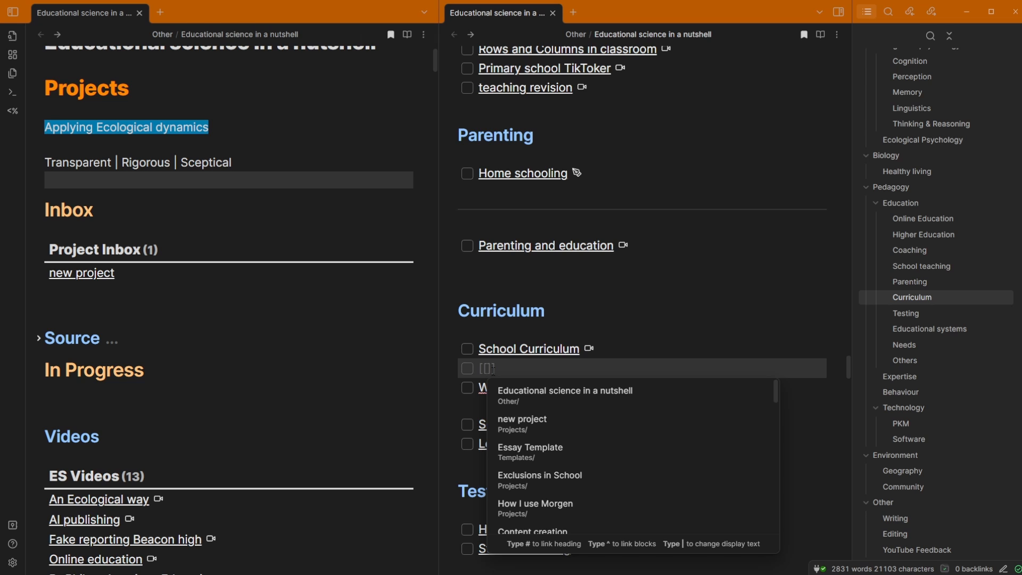
key(Down)
key(Return)
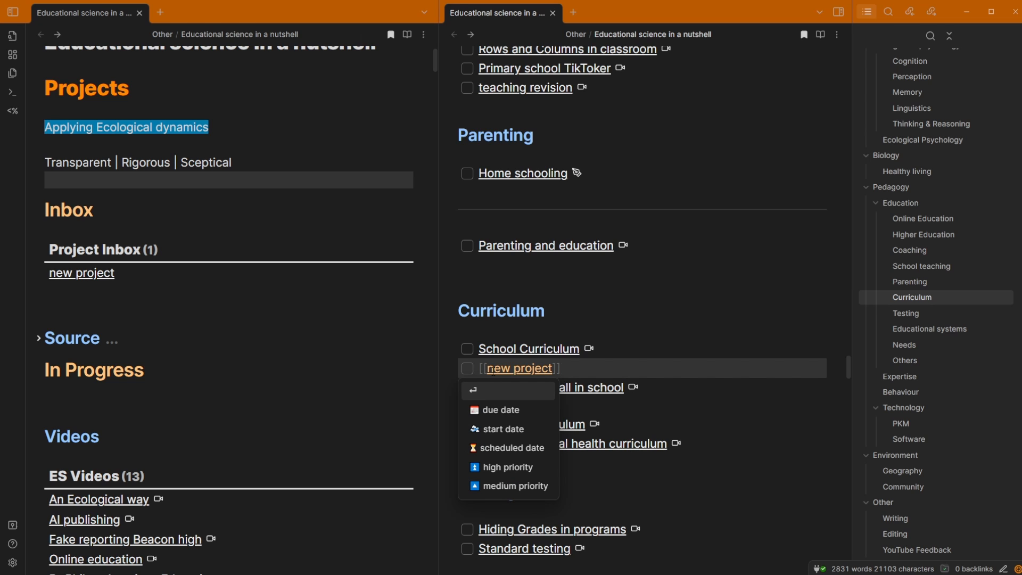
click(554, 327)
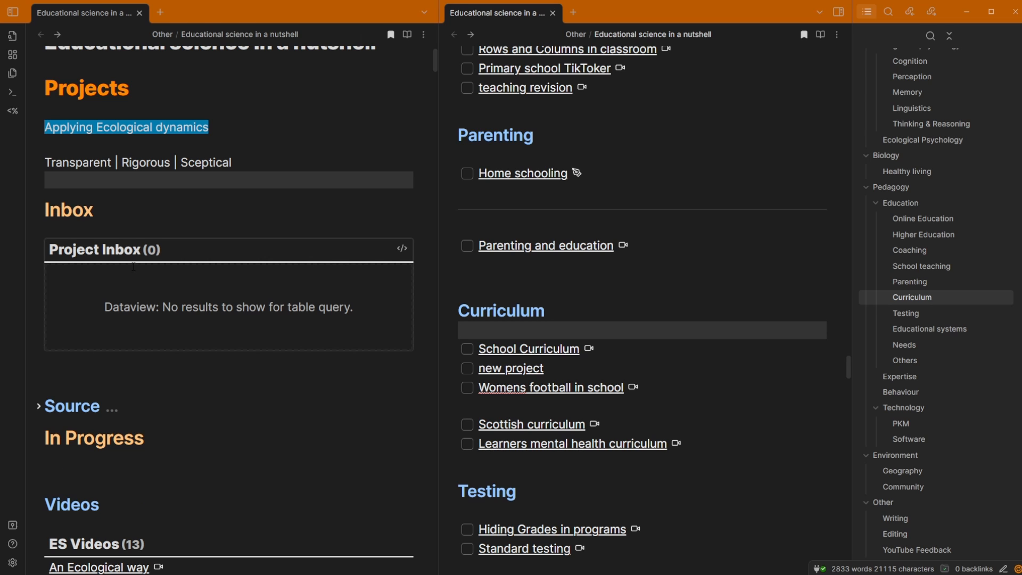
click(511, 369)
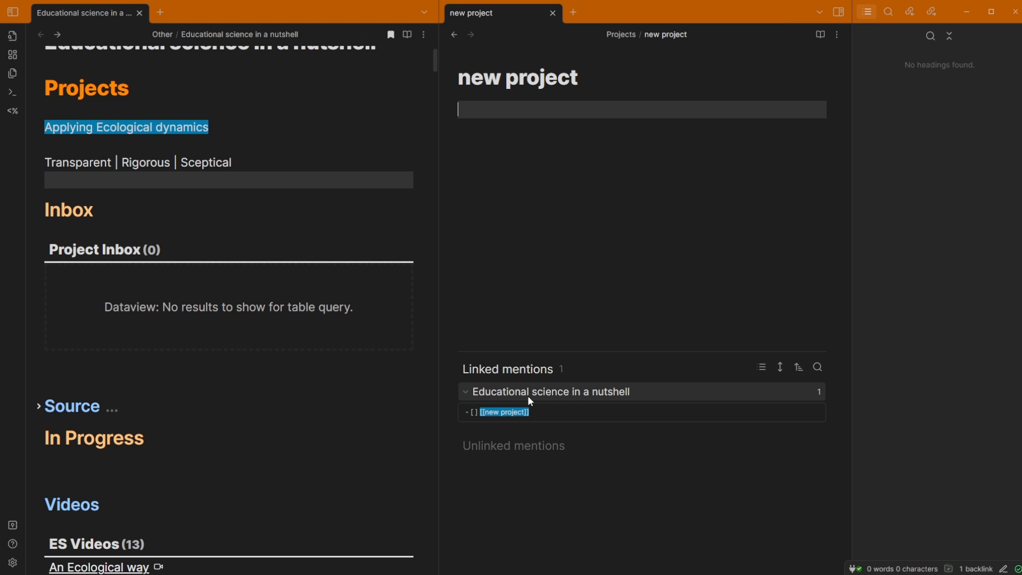
- Expand the context around the linked mention of new project, and view its source note in an extra tab before closing that tab
click(818, 413)
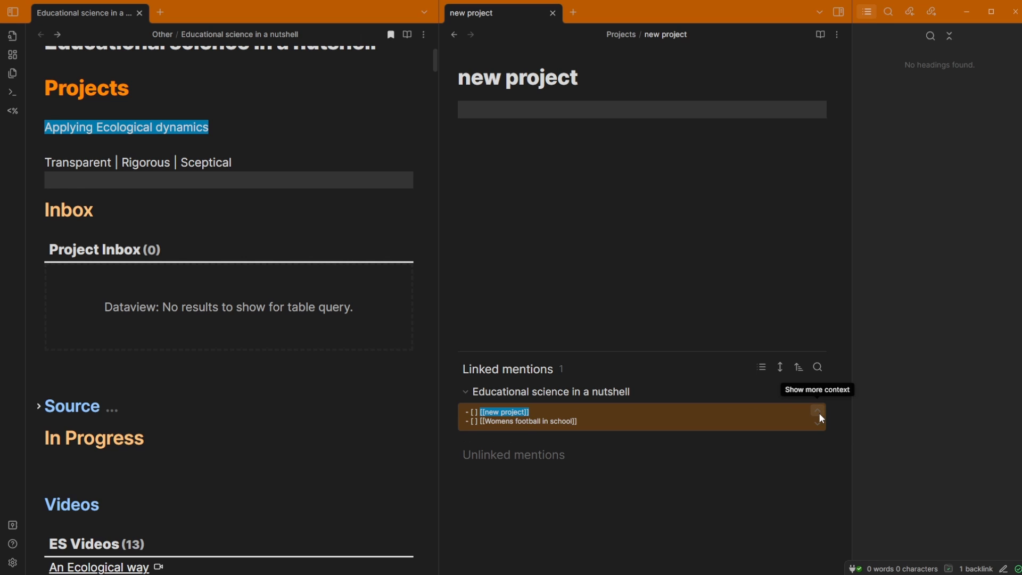
click(818, 411)
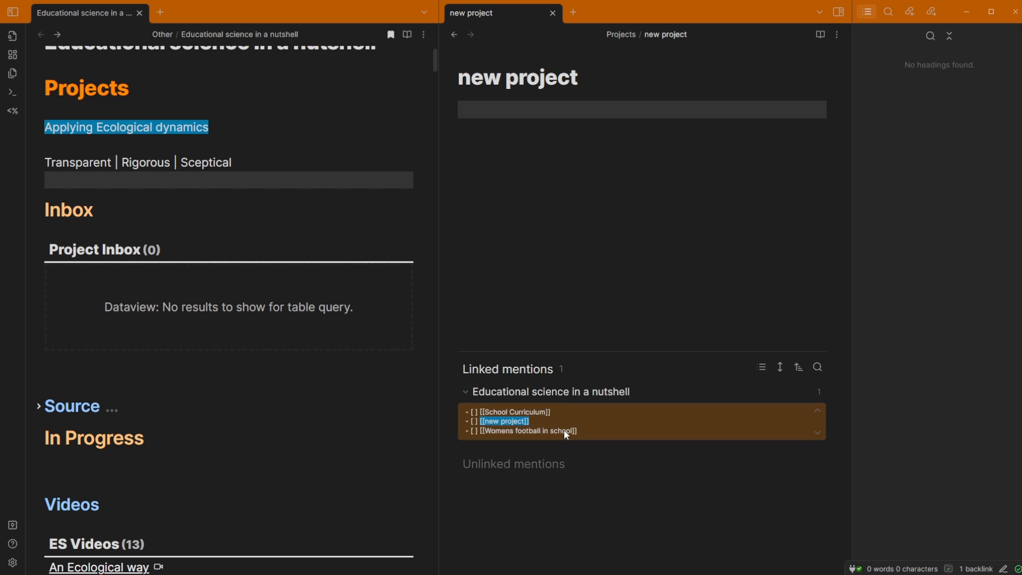
click(531, 391)
click(570, 307)
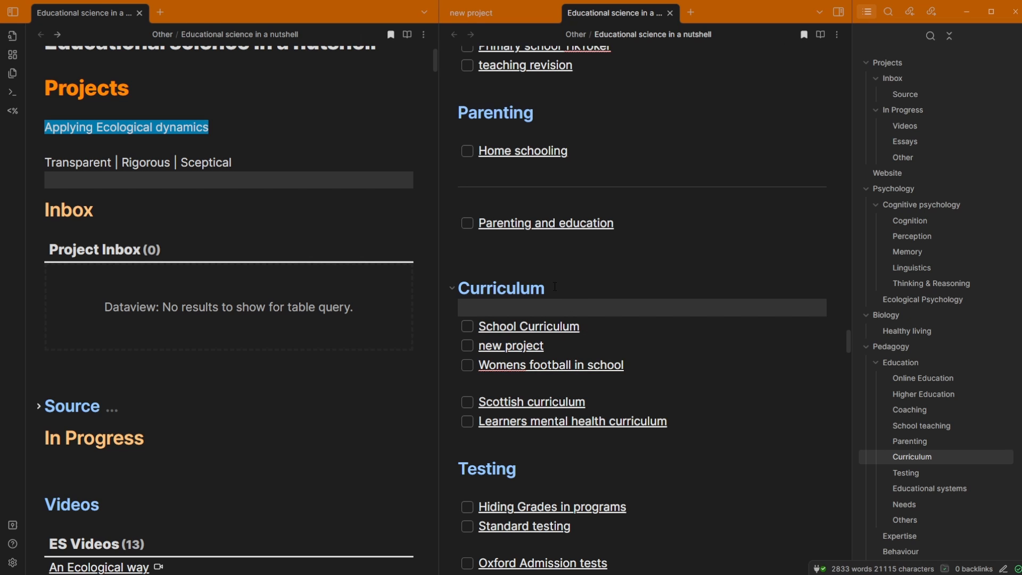
click(555, 286)
click(568, 300)
key(ctrl+w)
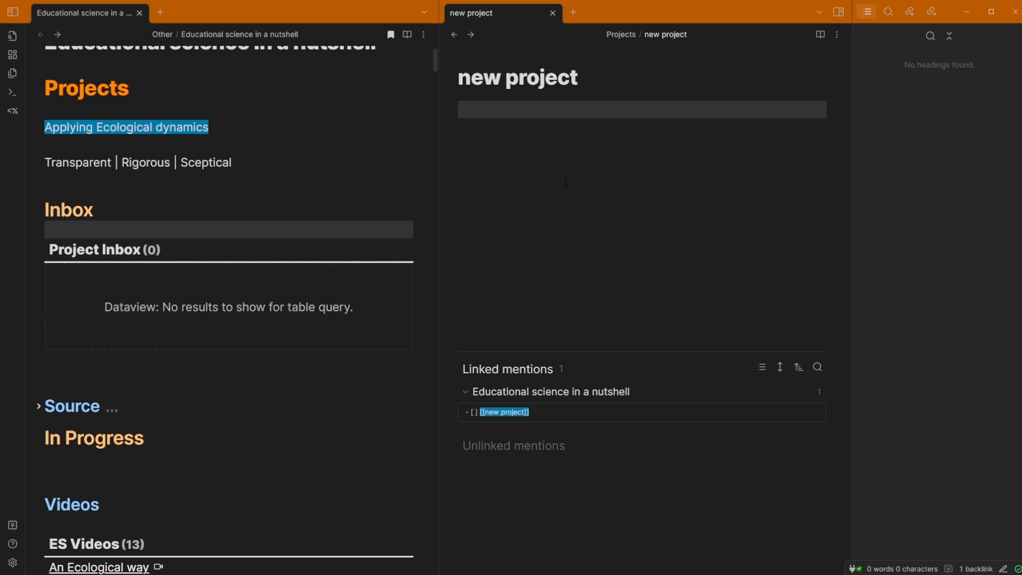
- Delete the new project note
right_click(494, 11)
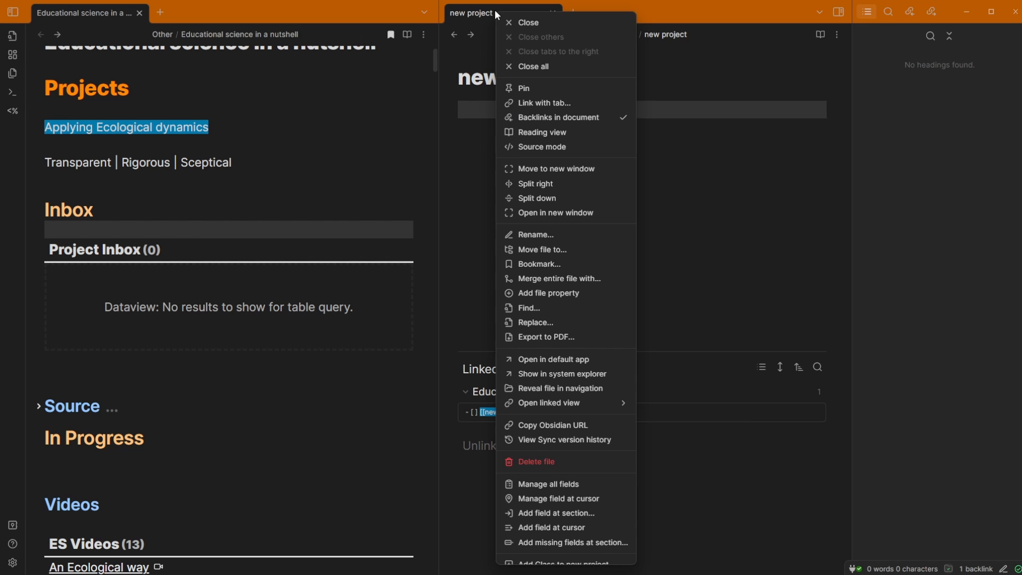
scroll(542, 448, down, 1)
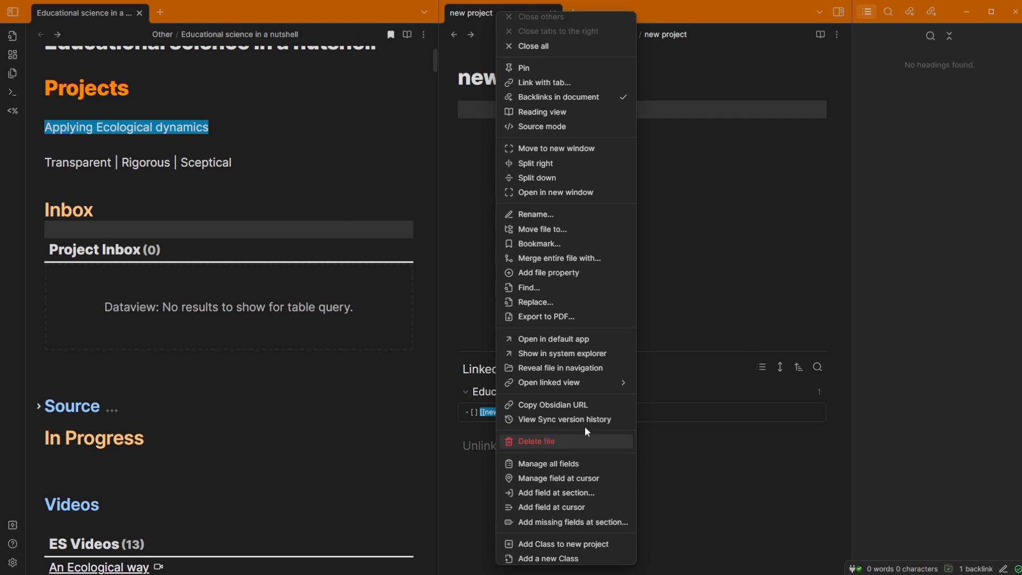
click(554, 404)
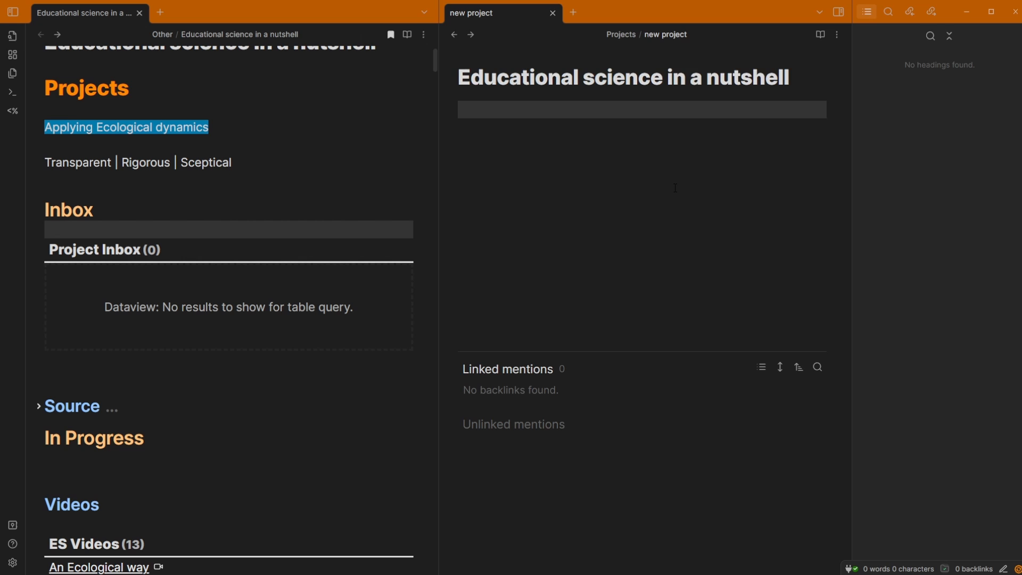
- Remove the leftover "new project" checklist item under Curriculum in Educational science in a nutshell
mouse_move(492, 380)
click(568, 376)
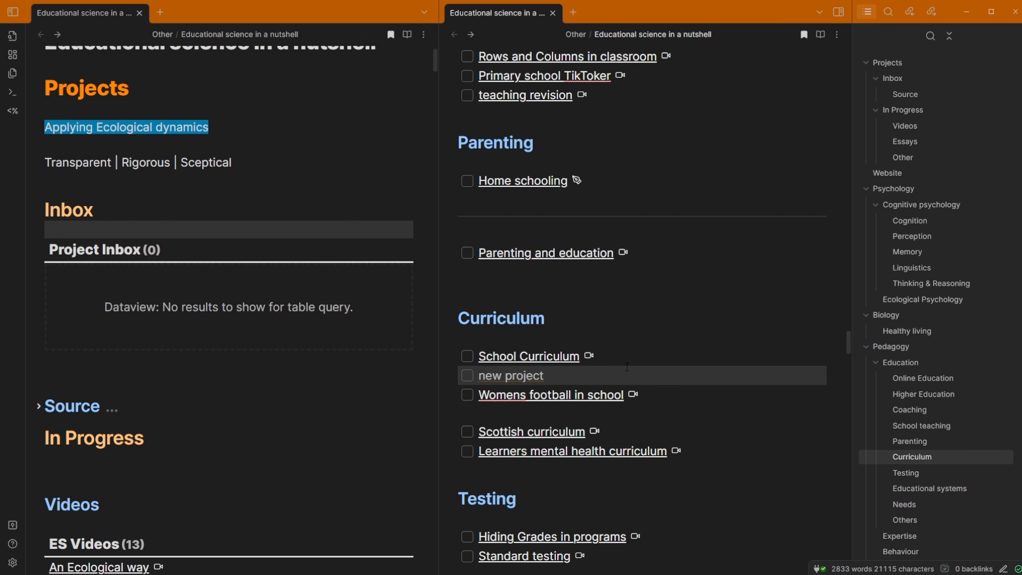
key(ctrl+d)
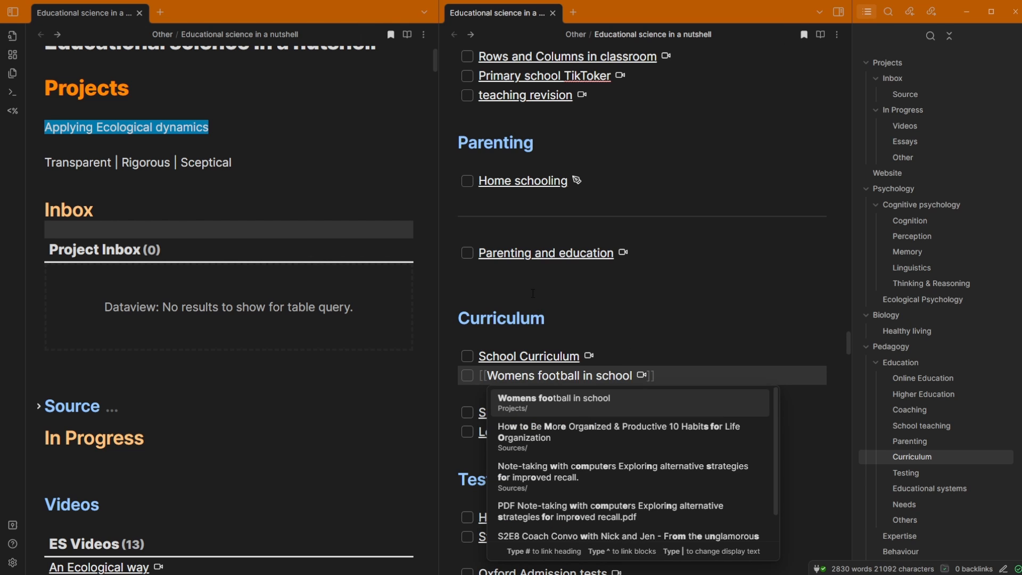
click(533, 293)
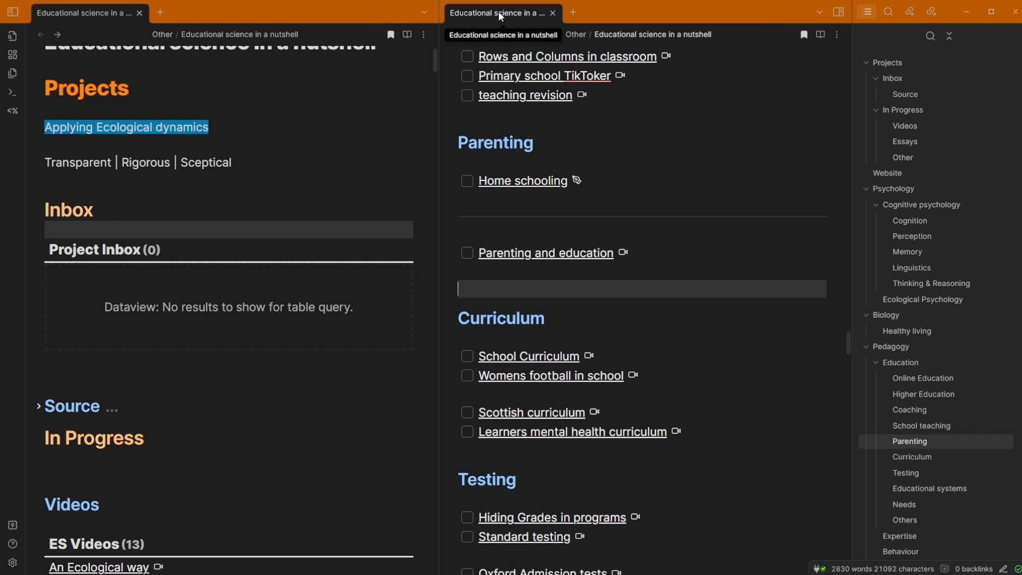
- Close the second pane of Educational science in a nutshell and look over the note in the single remaining pane
middle_click(498, 12)
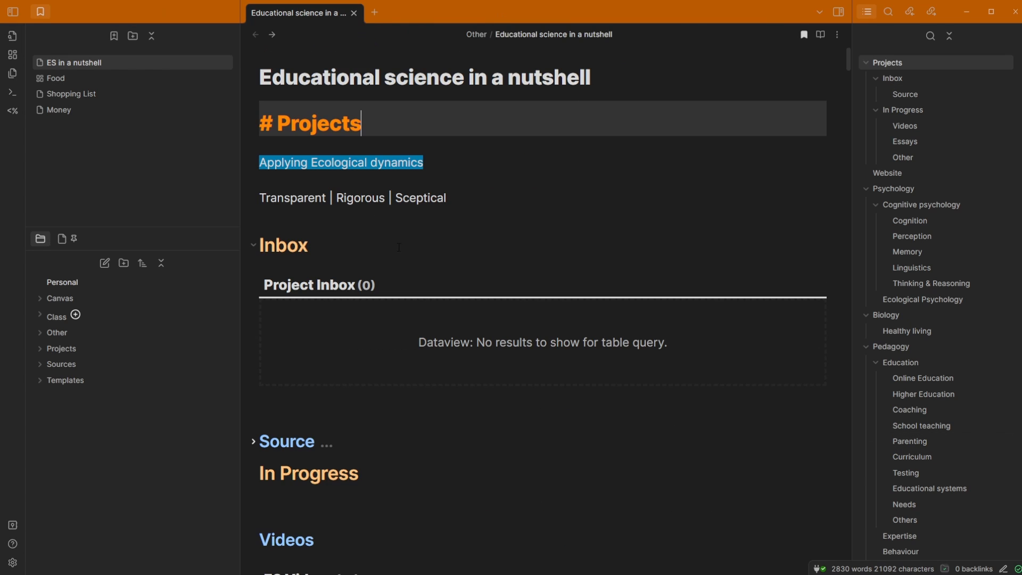
click(634, 215)
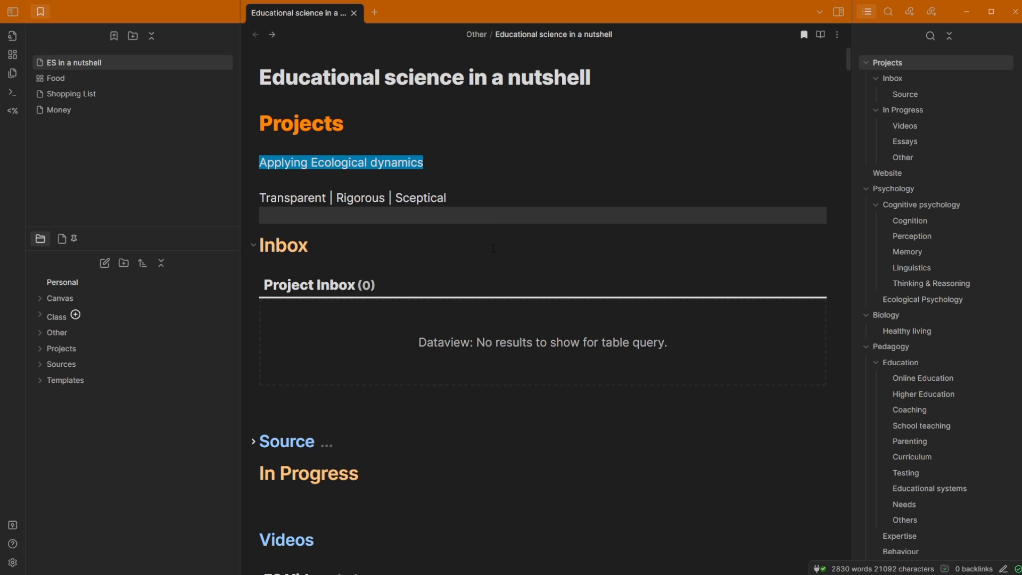
scroll(493, 249, down, 15)
scroll(499, 224, up, 5)
scroll(499, 224, up, 10)
- Show the pinned copy of Educational science in a nutshell in the sidebar and browse it down to the ES Videos table
click(62, 239)
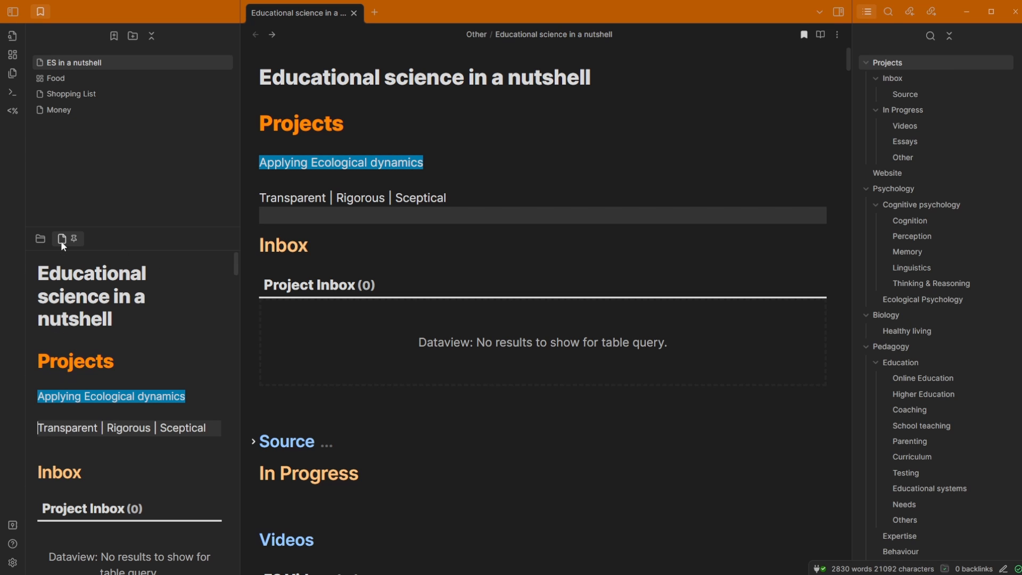
click(13, 11)
click(13, 11)
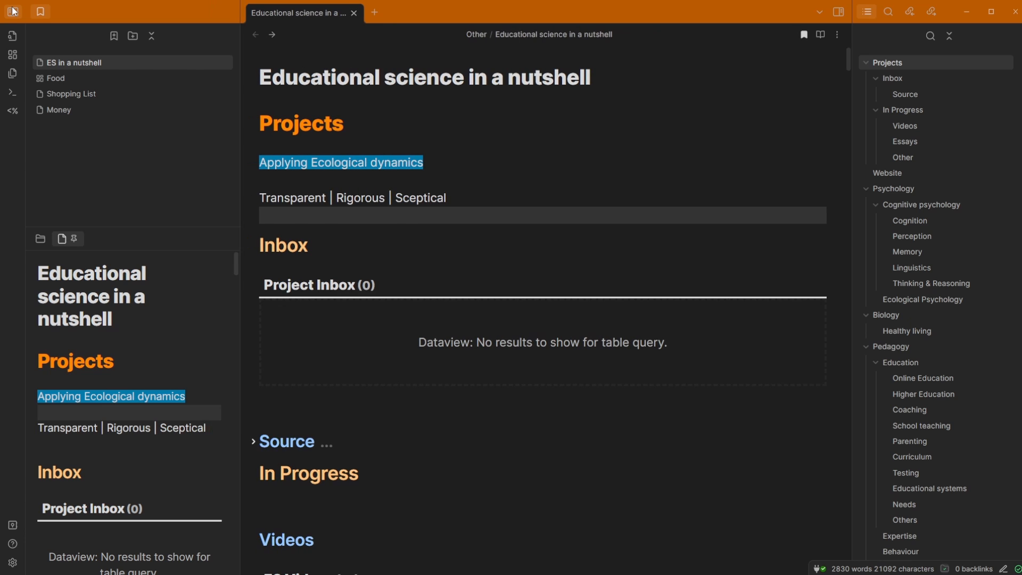
scroll(107, 415, down, 4)
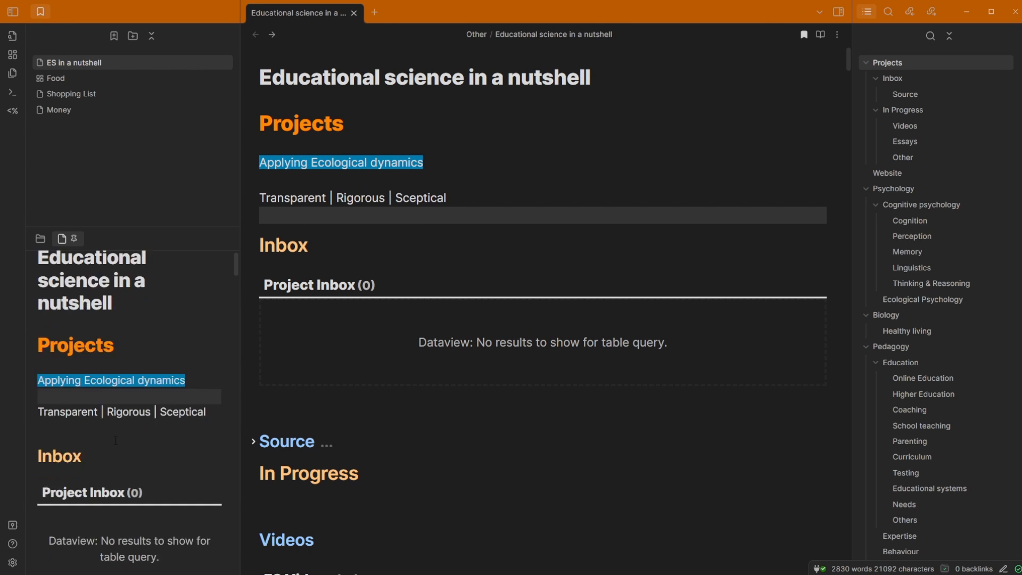
scroll(107, 415, down, 3)
scroll(101, 394, up, 5)
scroll(93, 376, down, 5)
scroll(93, 376, down, 1)
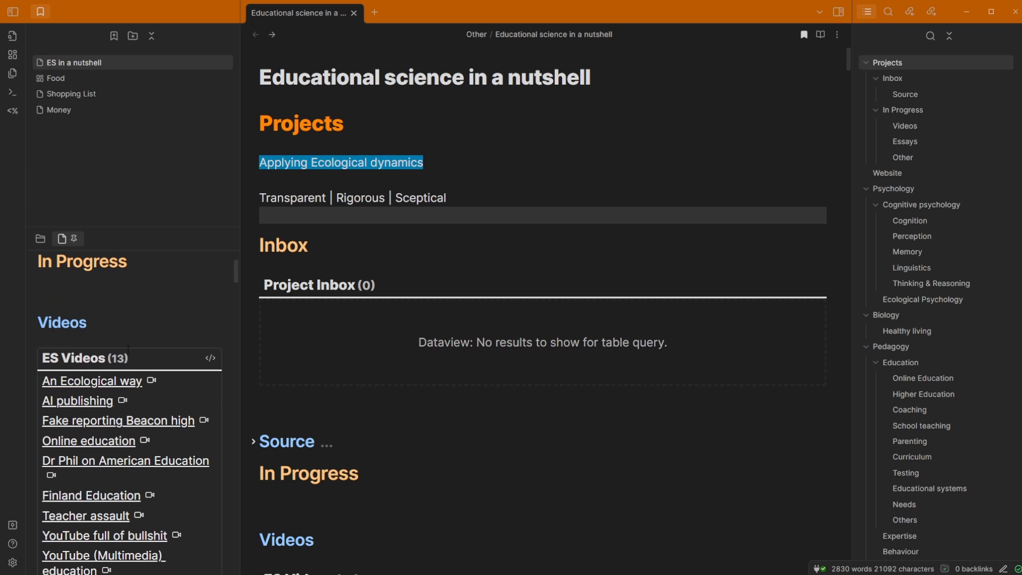
- Open An Ecological way from the pinned note's ES Videos table and collapse the sidebar to look through its sources
click(373, 217)
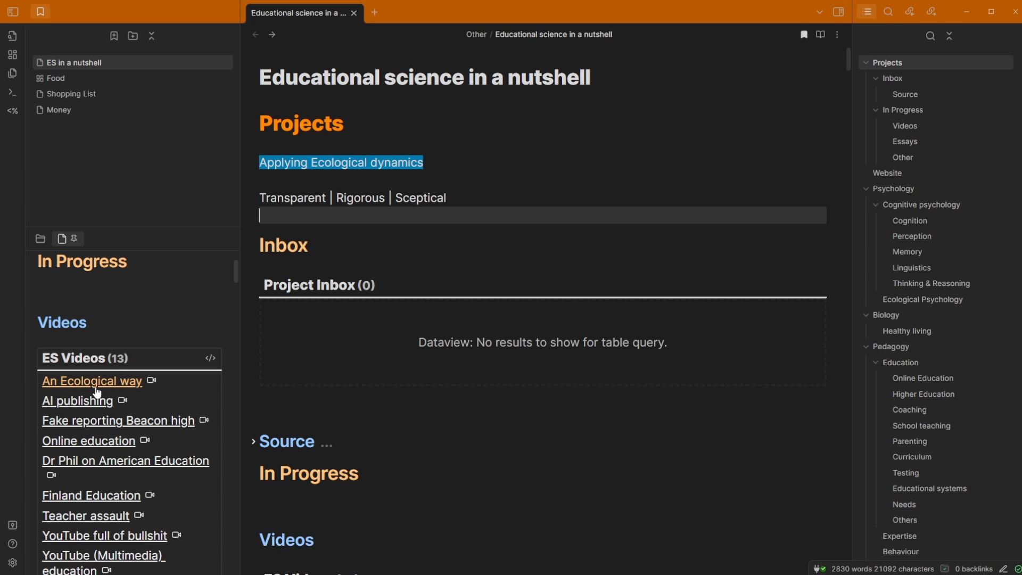
click(96, 381)
click(350, 273)
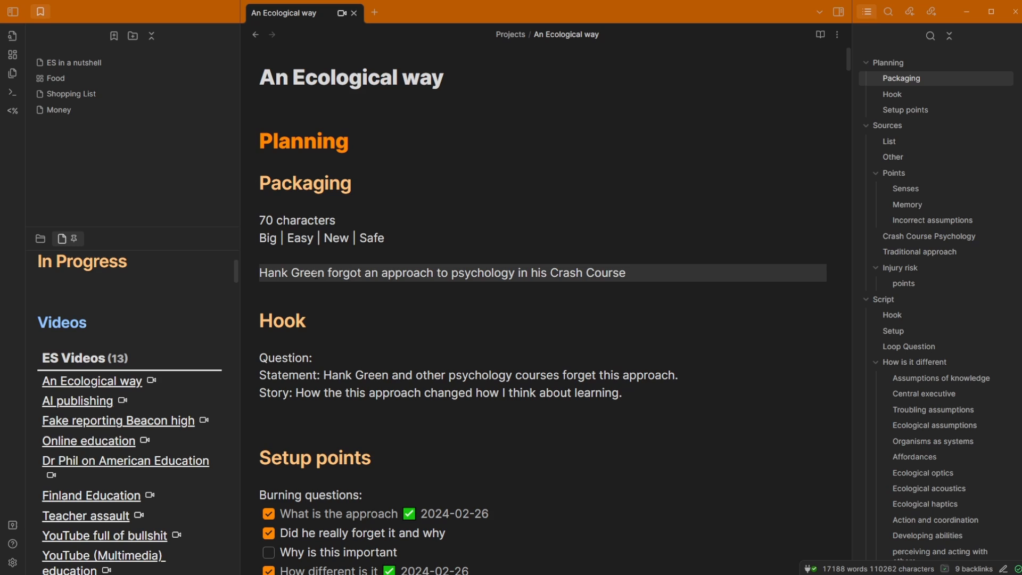
click(341, 256)
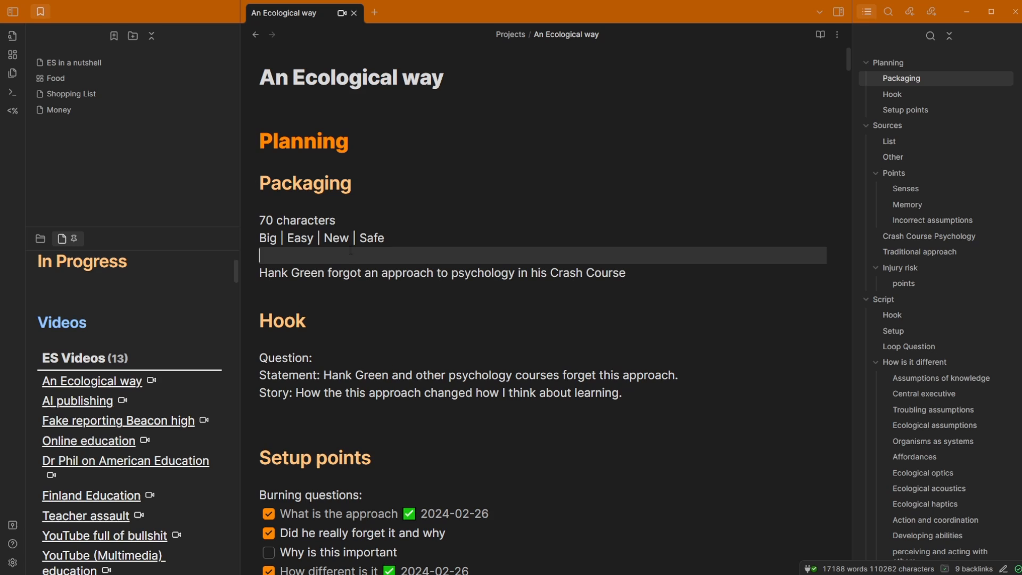
click(13, 11)
scroll(330, 216, down, 9)
scroll(330, 216, down, 20)
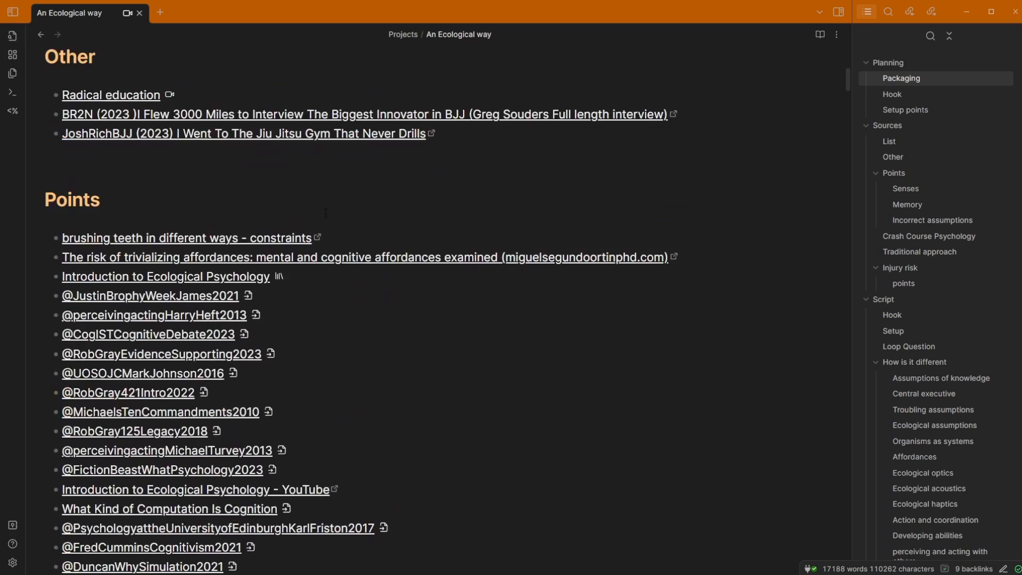
- Examine the choices grouped under New in the QuickAdd plugin settings and return to An Ecological way
key(ctrl+comma)
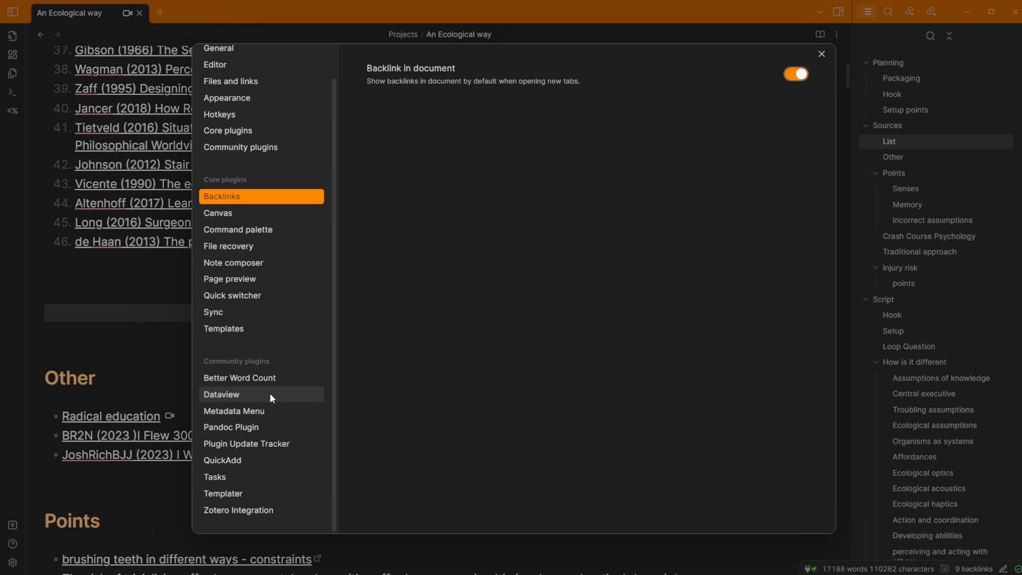
click(240, 461)
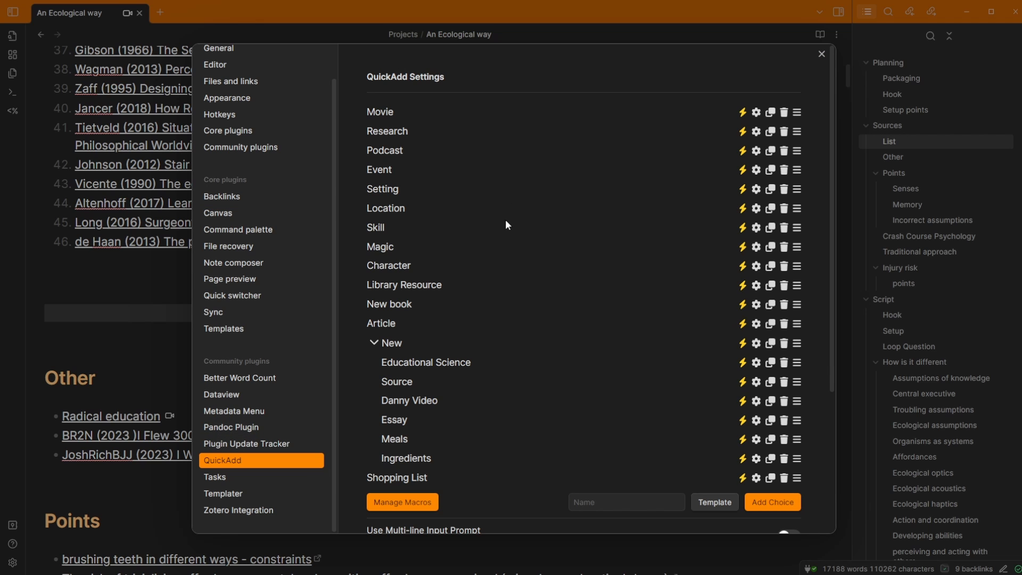
click(376, 344)
click(375, 343)
click(36, 296)
scroll(323, 279, up, 1)
scroll(323, 279, down, 2)
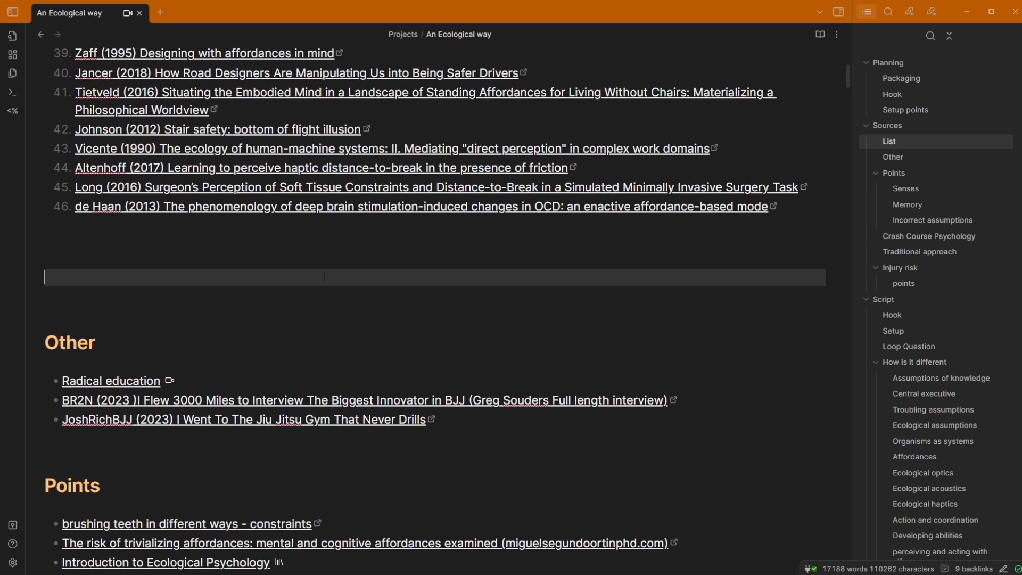
- Create a note named "new project" with the Educational Science QuickAdd choice
key(ctrl+n)
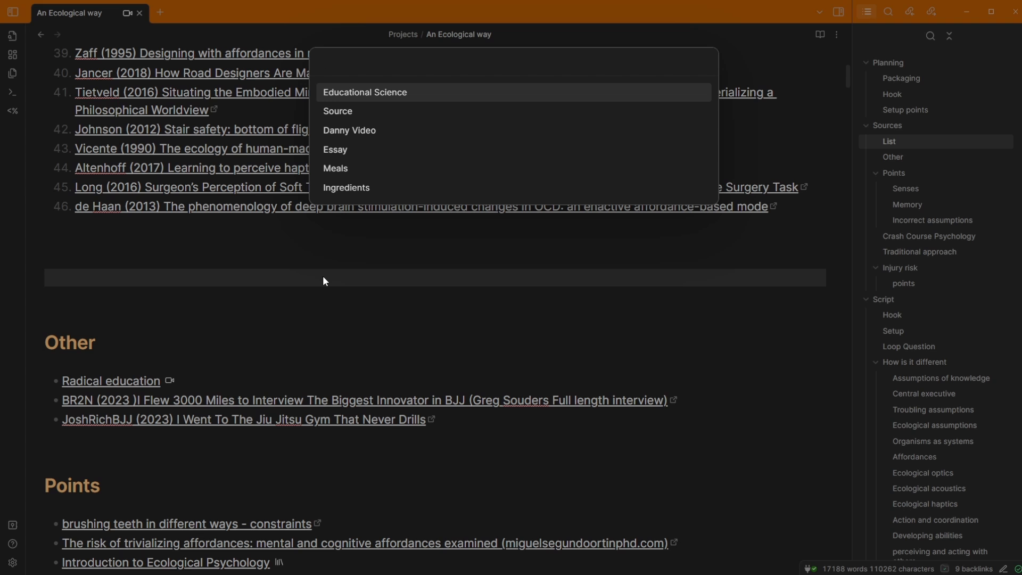
key(Return)
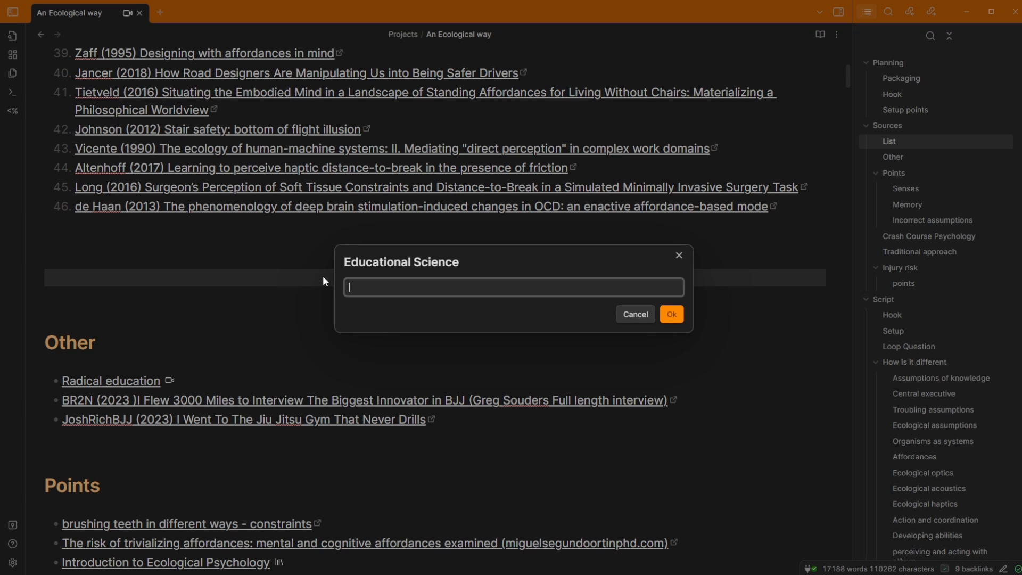
text(new project)
key(Return)
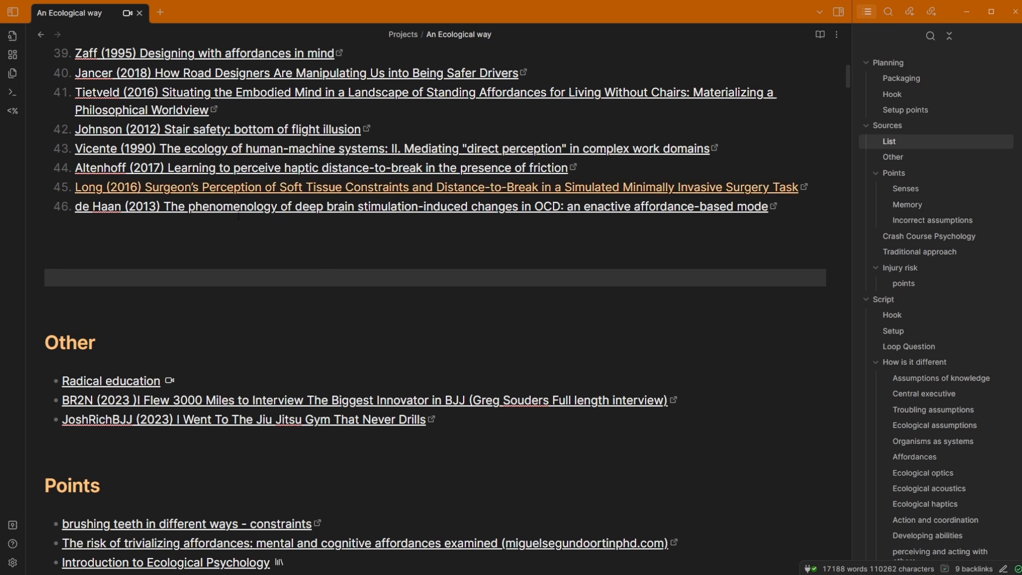
click(275, 277)
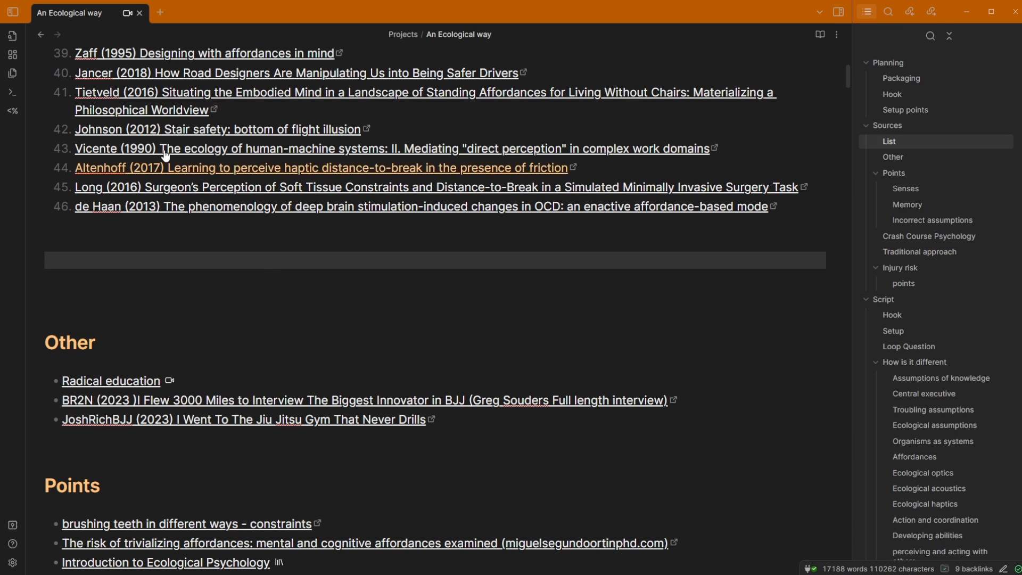
- Bring back the sidebar and open new project from the pinned note's Project Inbox in its own tab
click(13, 11)
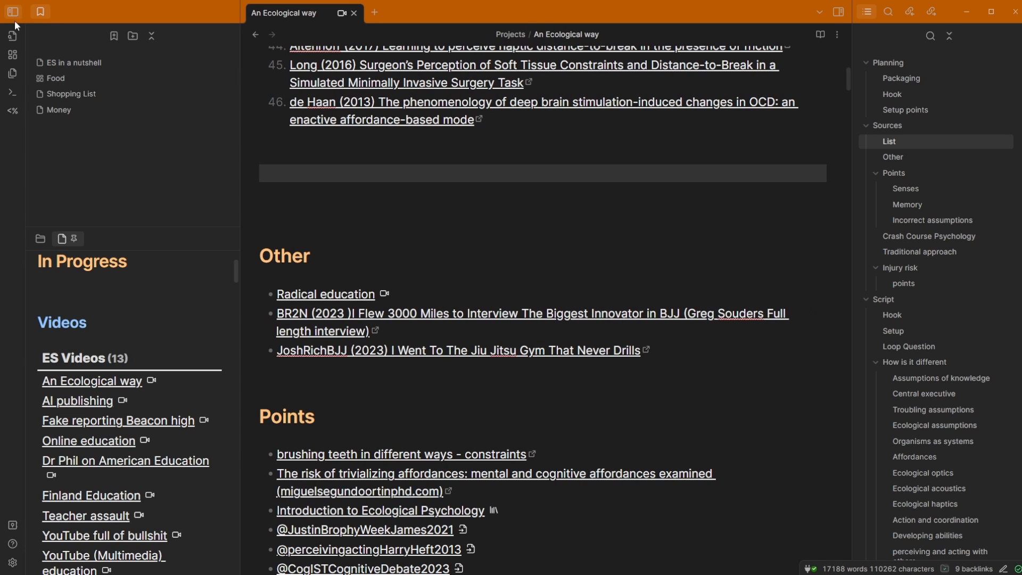
scroll(91, 324, up, 5)
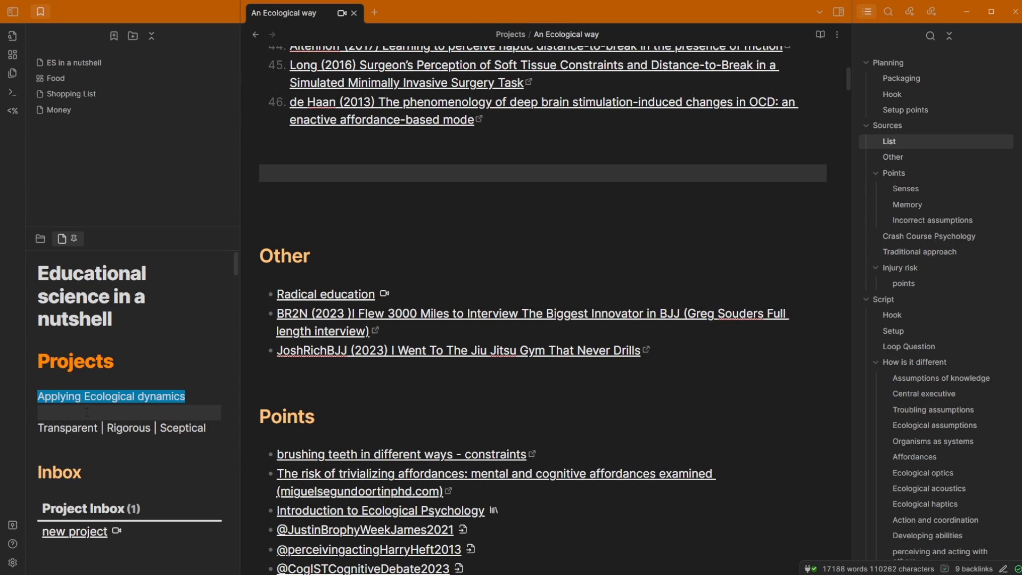
scroll(87, 411, down, 2)
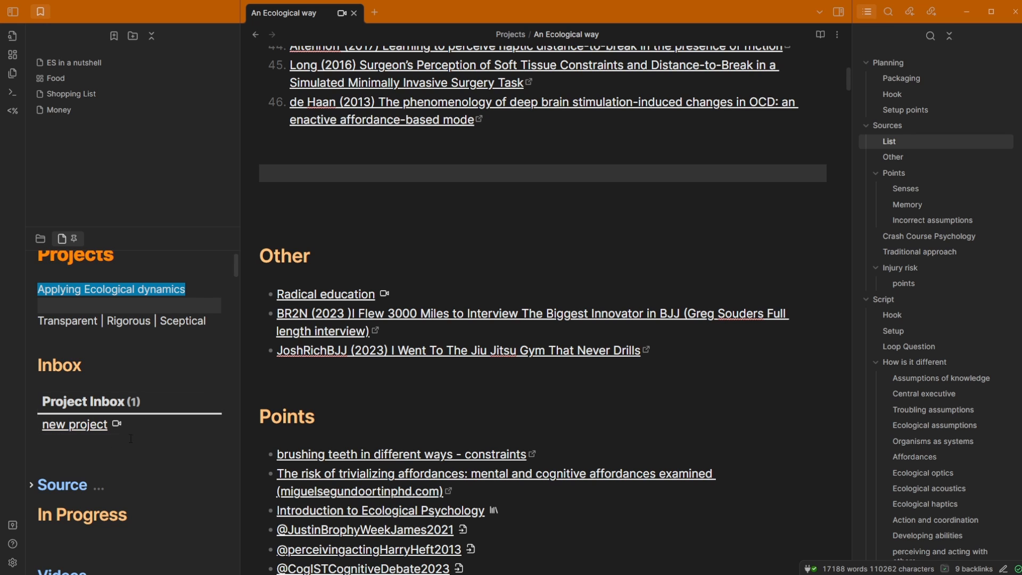
click(75, 425)
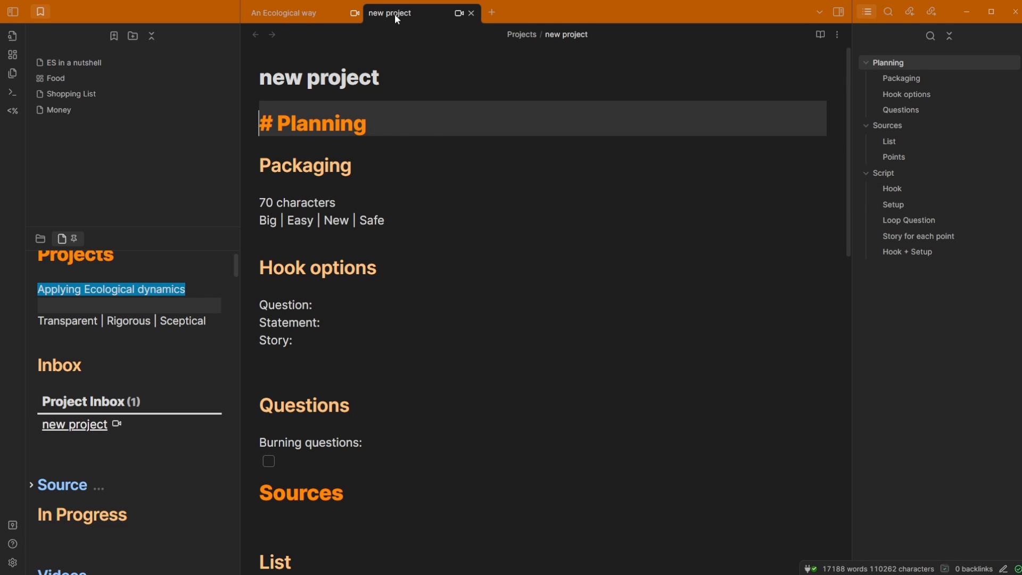
- Move the new project tab into a pane beside An Ecological way and place the cursor on the blank line ending its Packaging section
drag(394, 14, 721, 280)
click(665, 129)
click(667, 168)
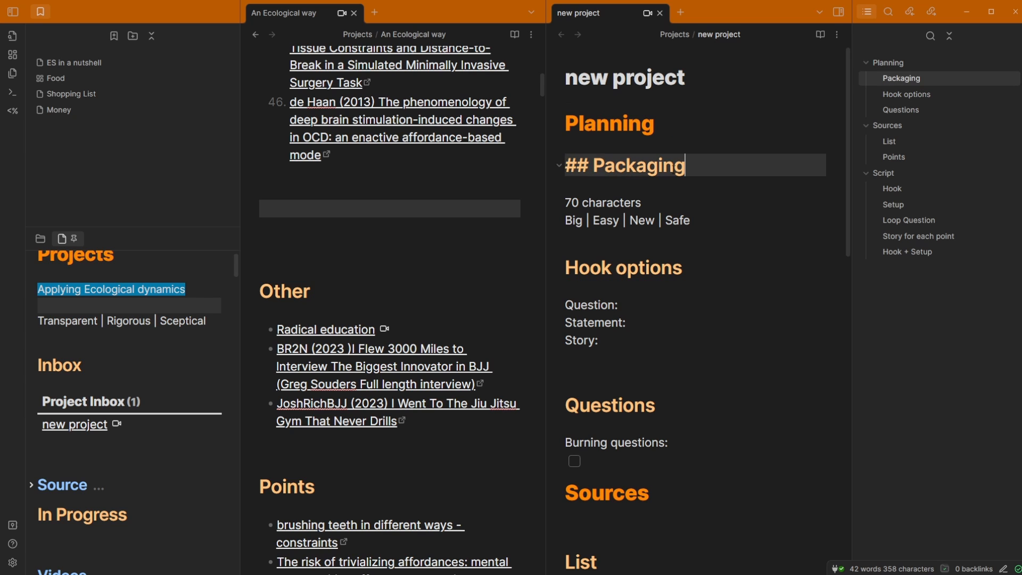
click(668, 203)
click(669, 228)
click(668, 238)
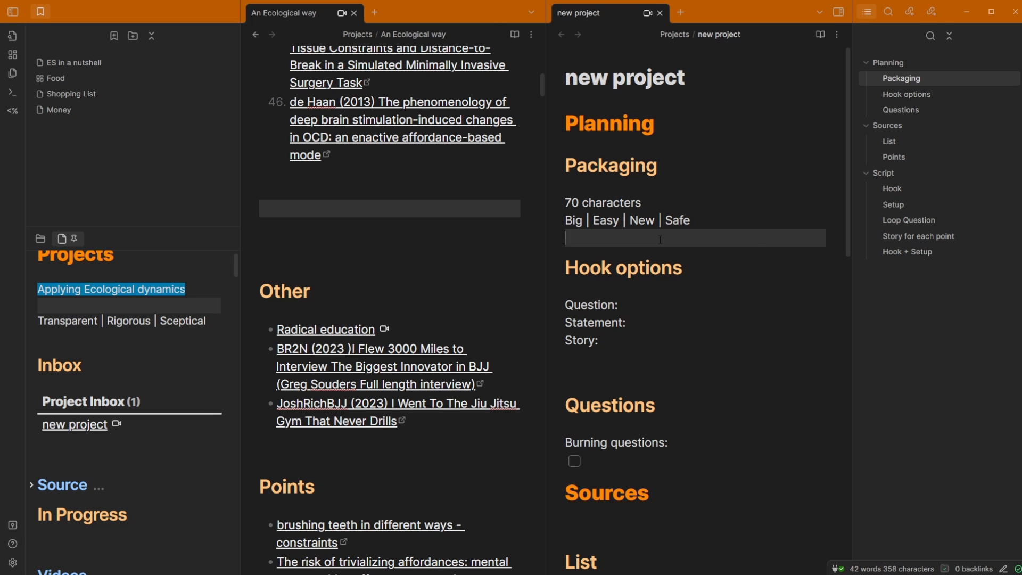
- Examine the configuration of the Educational Science choice in the QuickAdd settings
key(ctrl+comma)
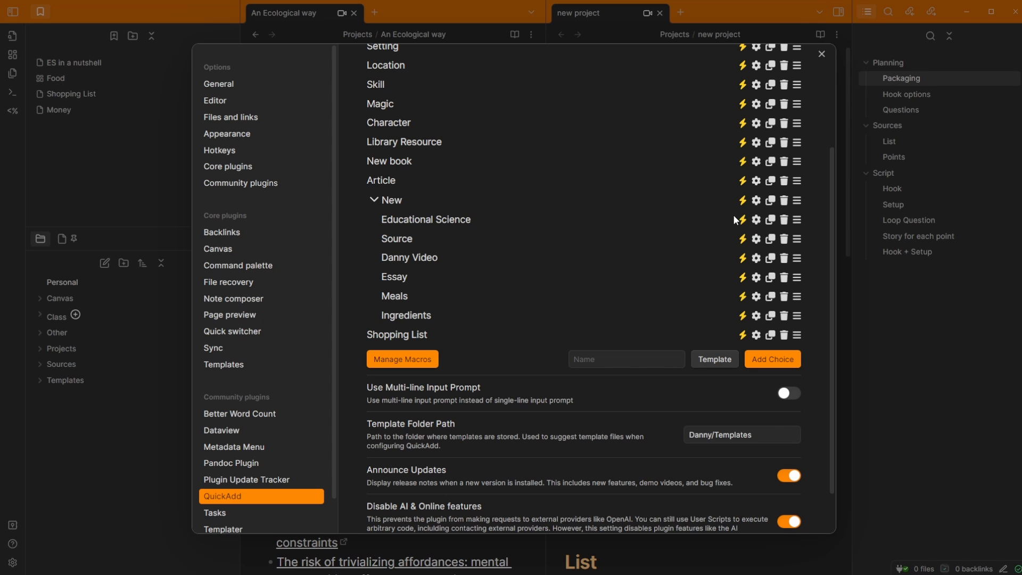
click(756, 220)
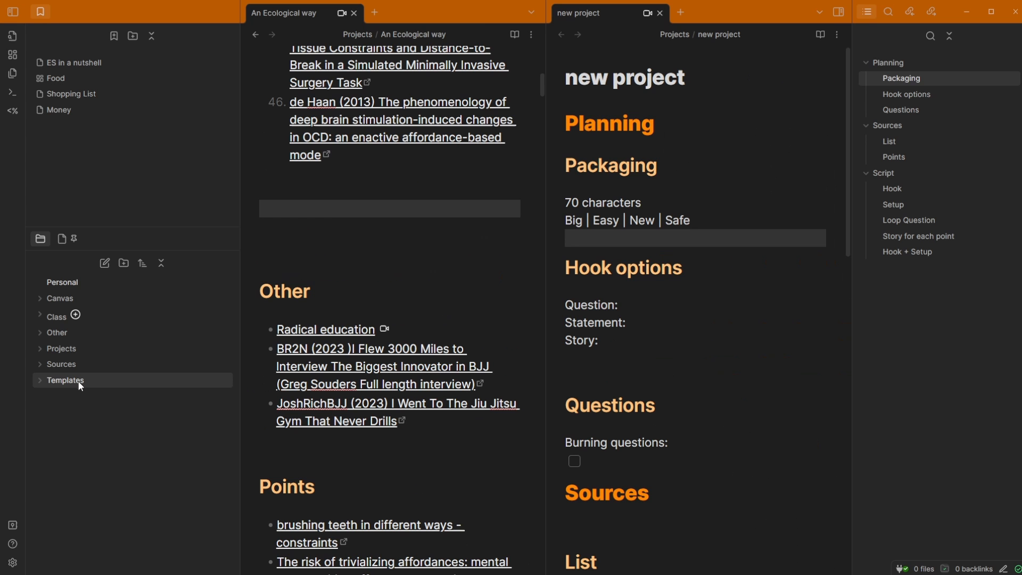
- Open Video Template ES from the Templates folder in its own tab and look through its sections
click(77, 382)
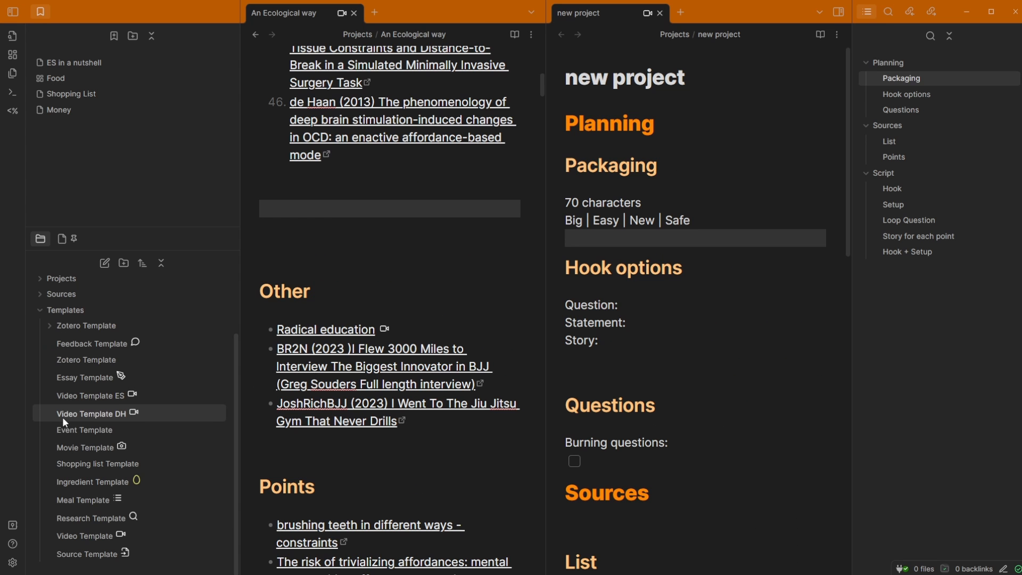
ctrl+click(94, 396)
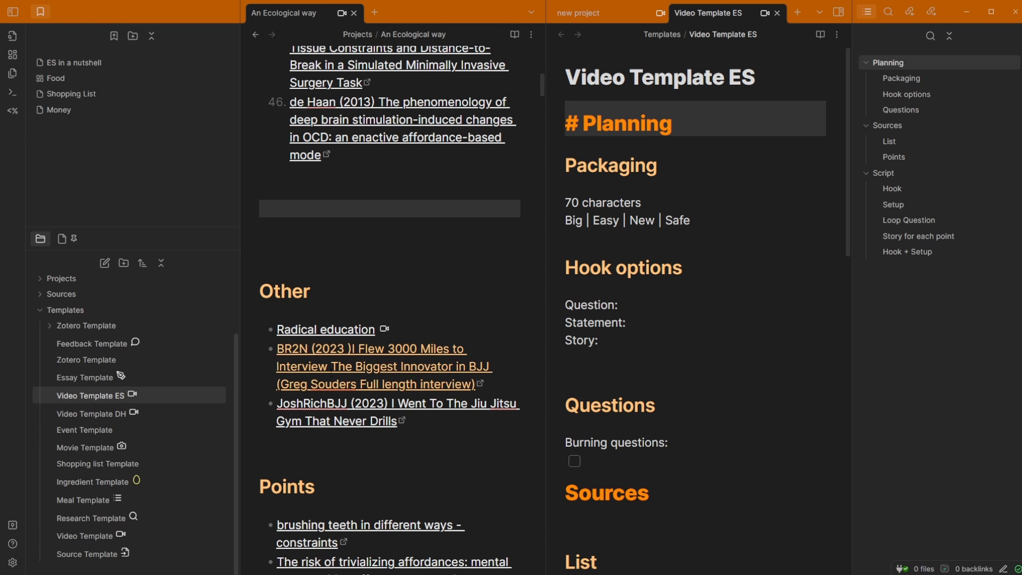
scroll(683, 299, down, 5)
scroll(684, 300, up, 4)
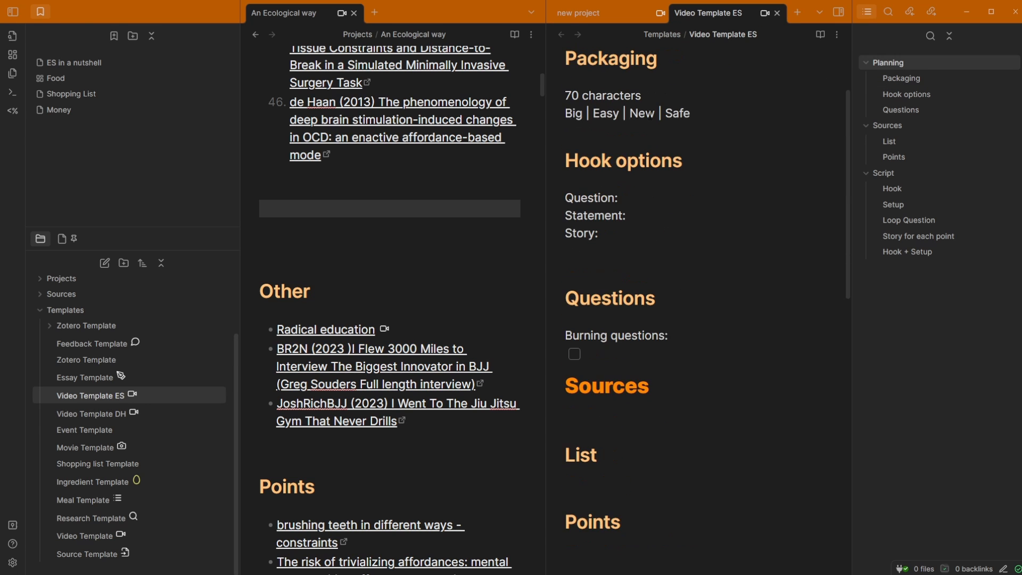
- Compare the headings of new project with those of Video Template ES and place the cursor on the template's 70 characters line
click(580, 12)
scroll(626, 292, down, 1)
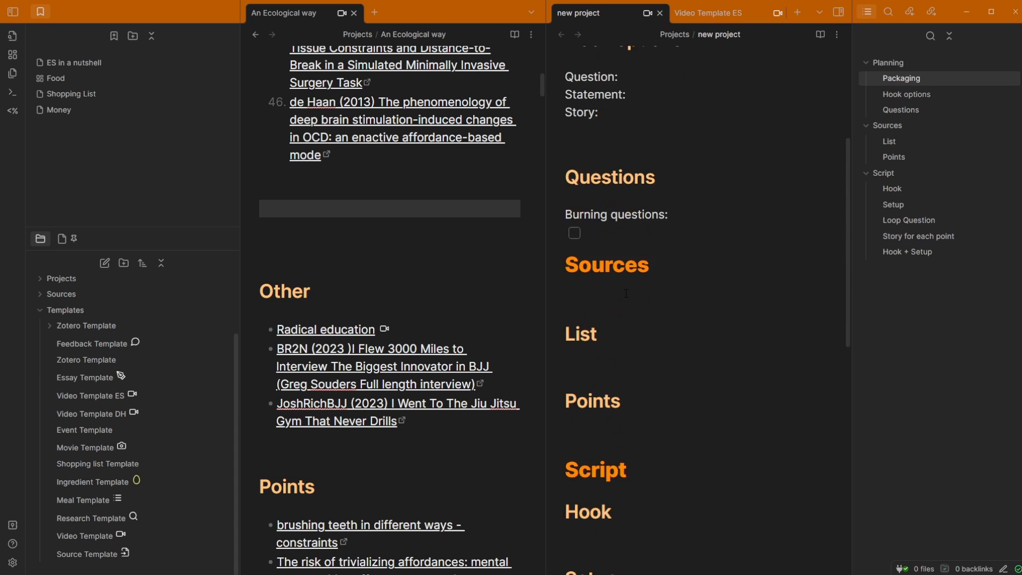
key(ctrl+Tab)
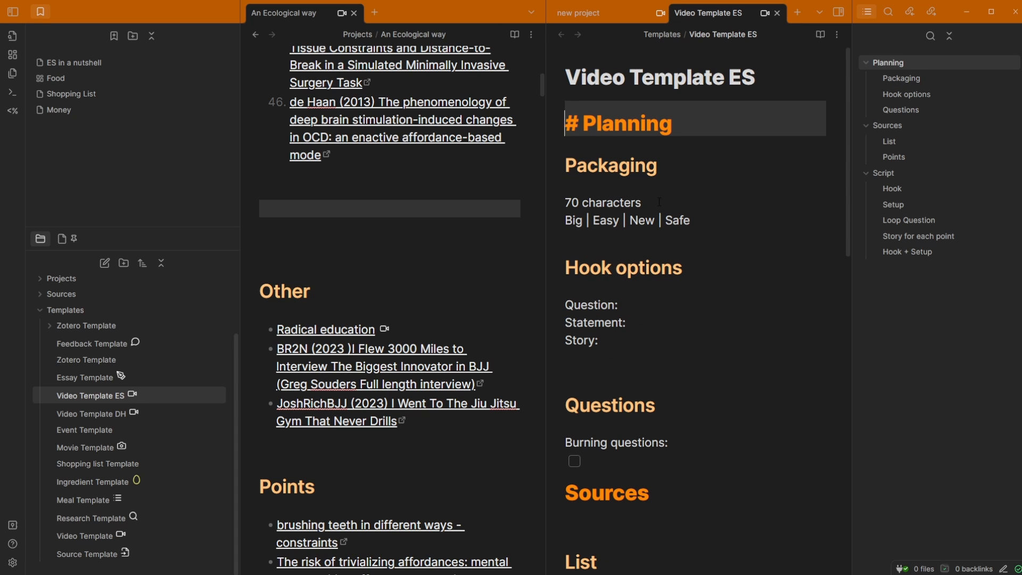
click(660, 202)
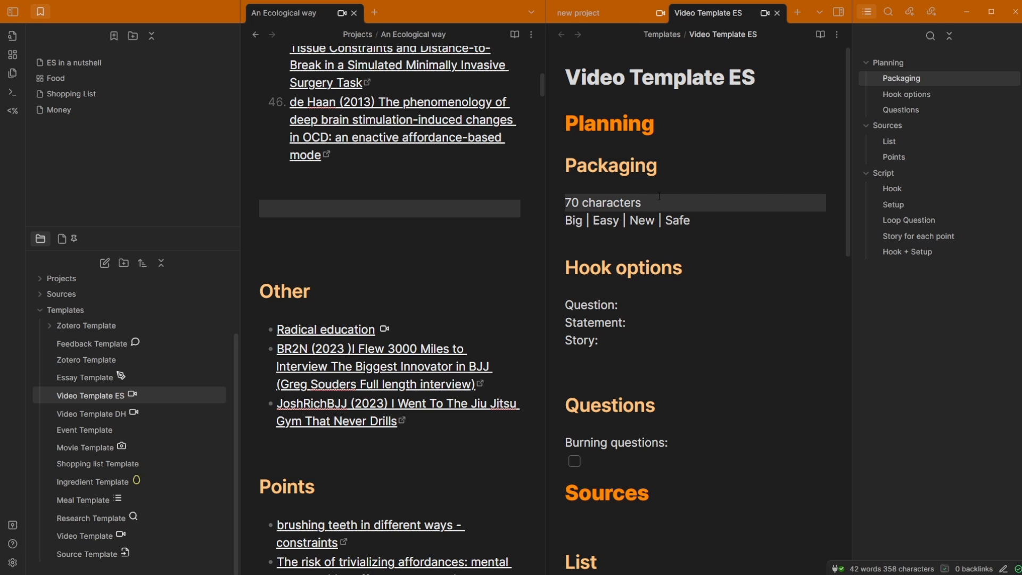
- Create a note named "another new project" with the Educational Science QuickAdd choice
key(ctrl+n)
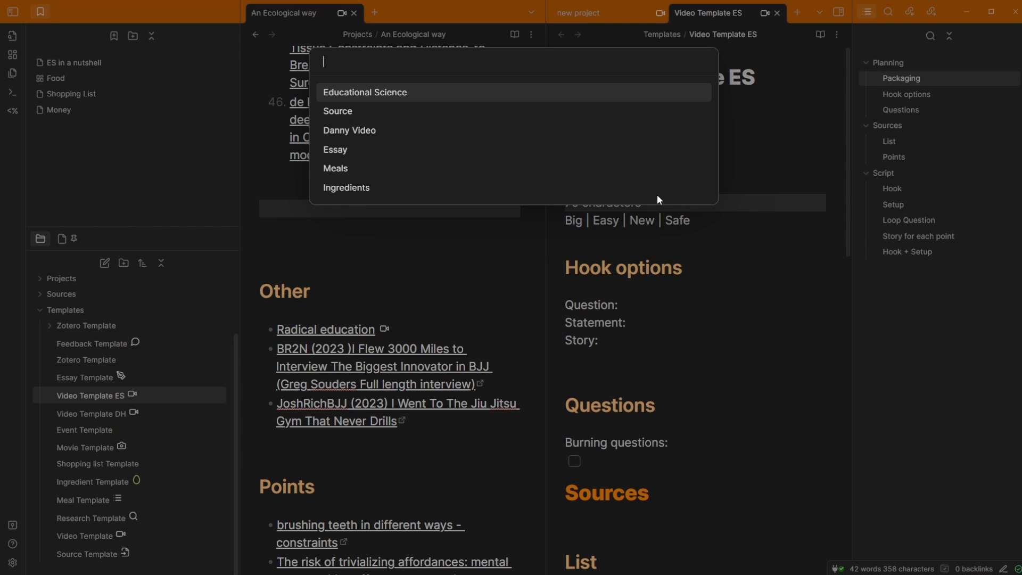
key(Return)
text(another new project)
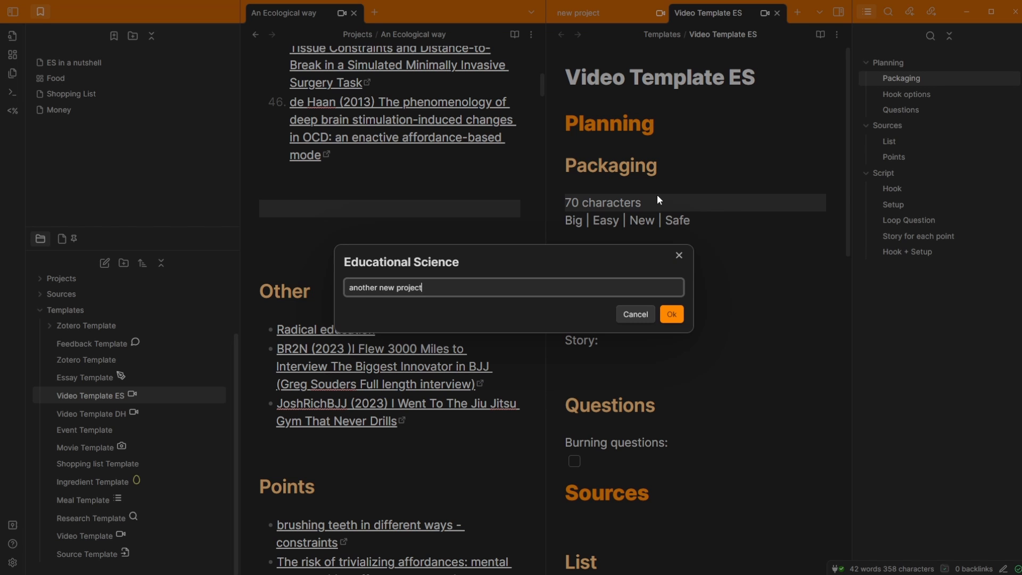
key(Return)
- Open another new project from the pinned note's Project Inbox and move its tab into the An Ecological way pane
click(59, 239)
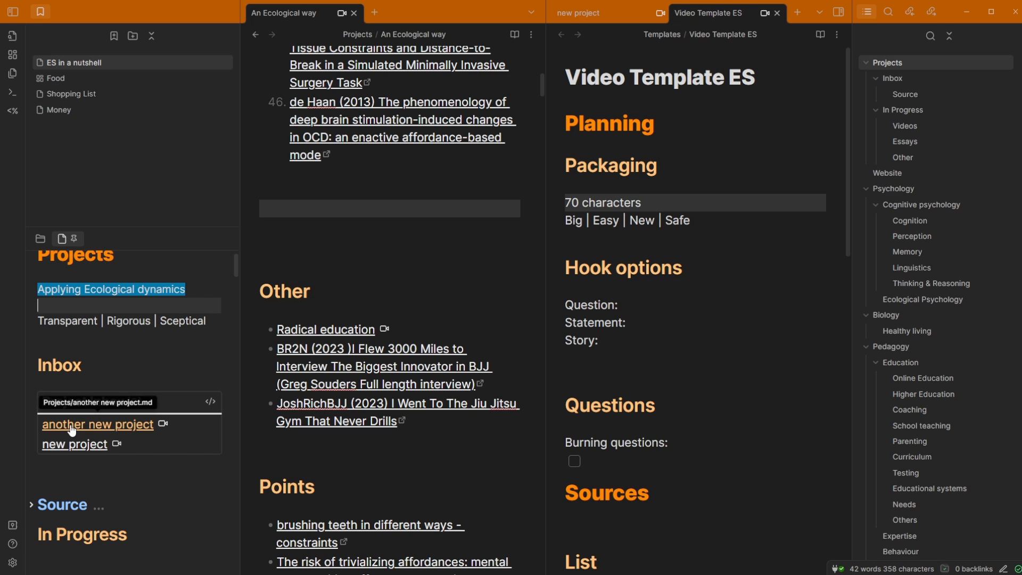
click(73, 430)
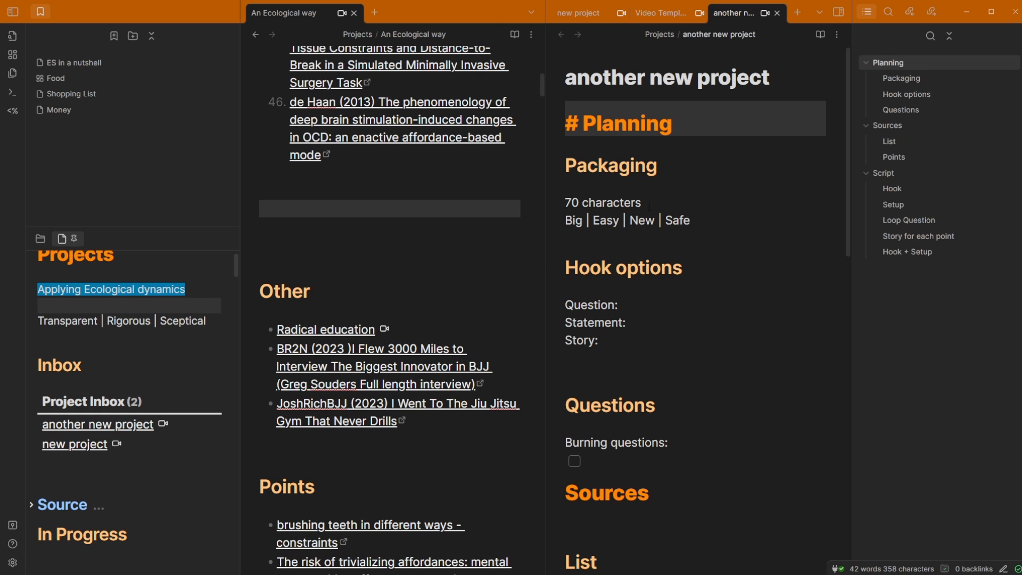
drag(737, 14, 398, 19)
click(323, 229)
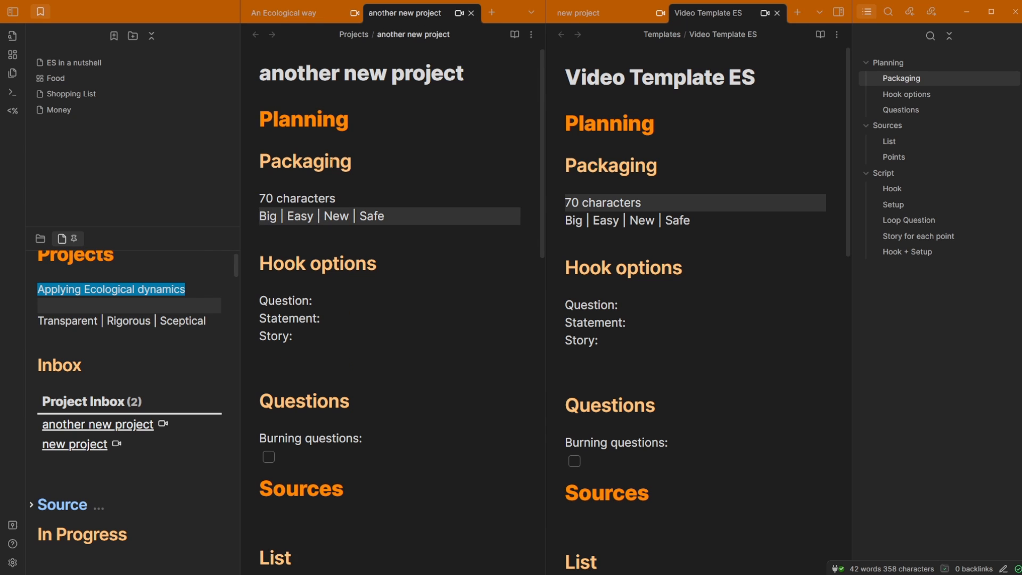
- Compare another new project with new project side by side, and close another new project
scroll(322, 330, down, 10)
scroll(322, 330, up, 10)
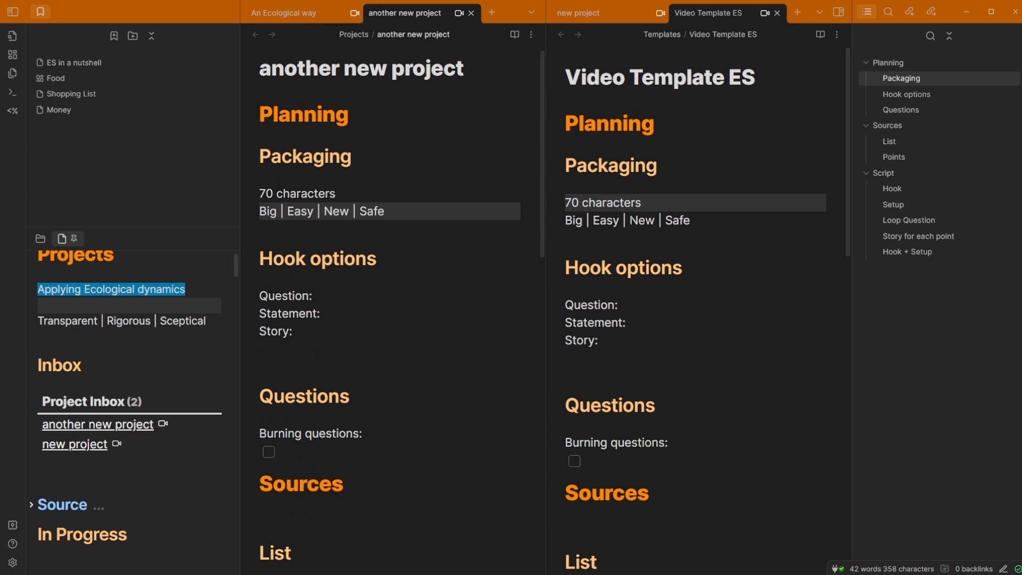
click(583, 14)
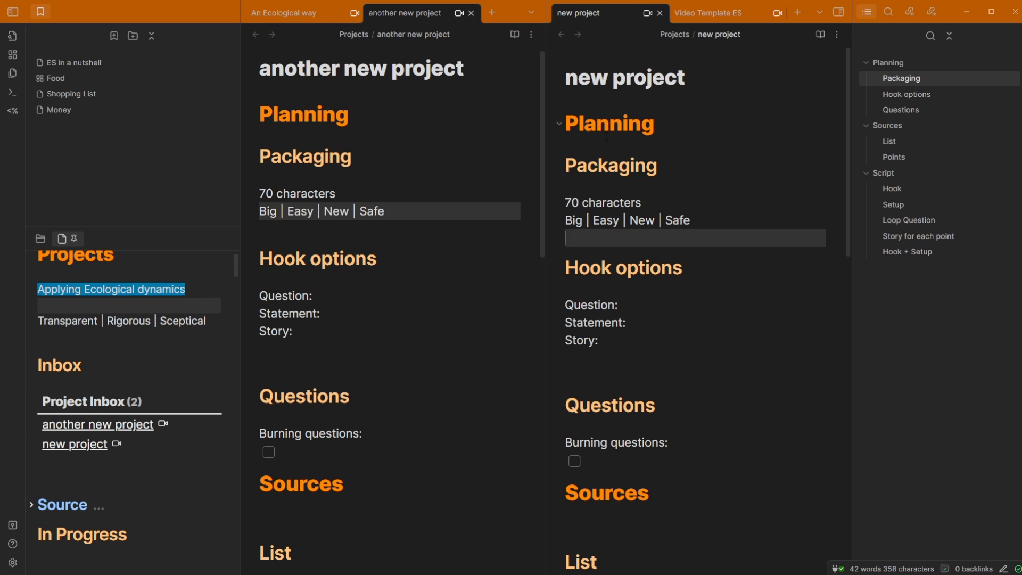
scroll(626, 283, down, 9)
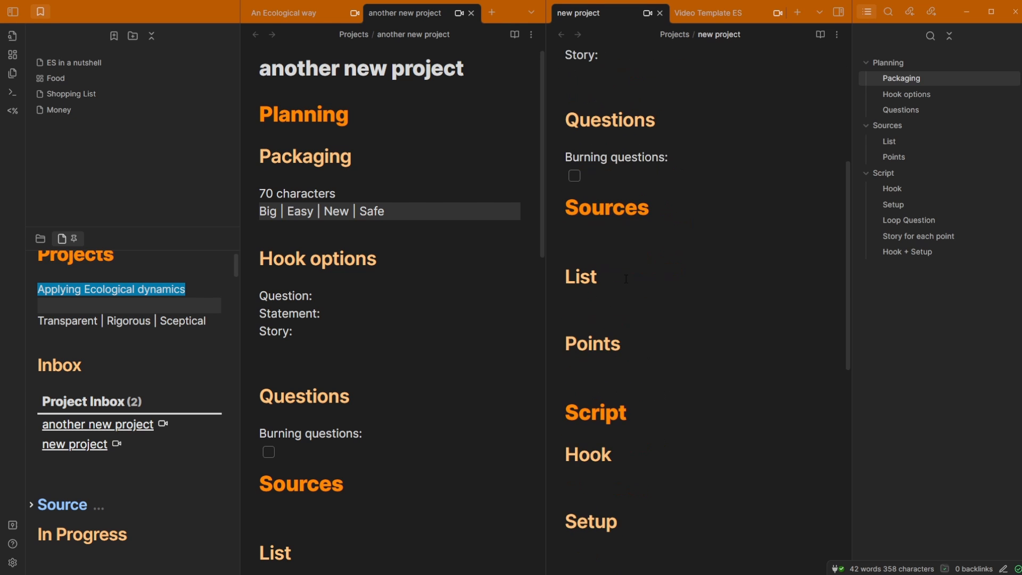
scroll(626, 283, up, 9)
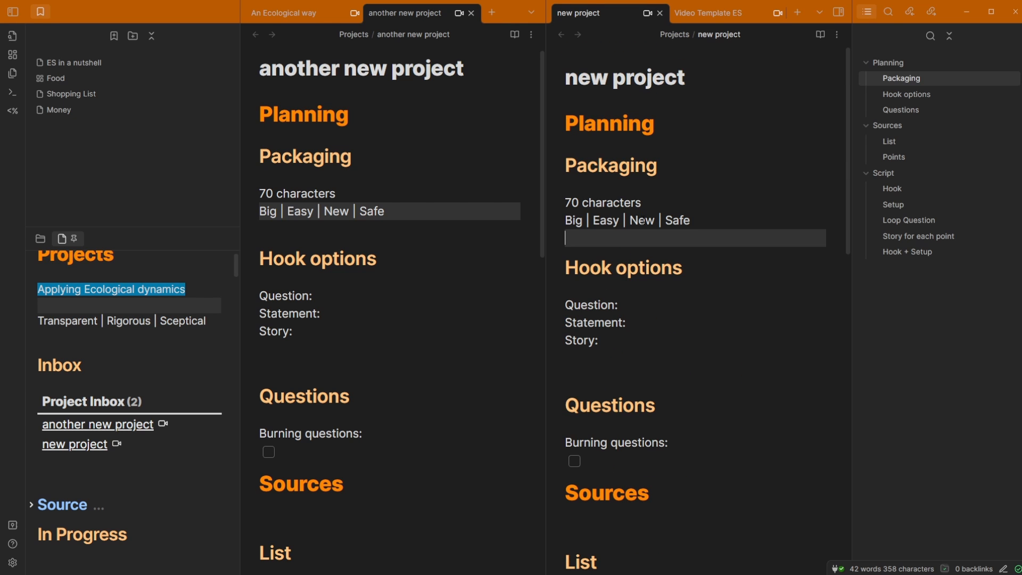
click(437, 190)
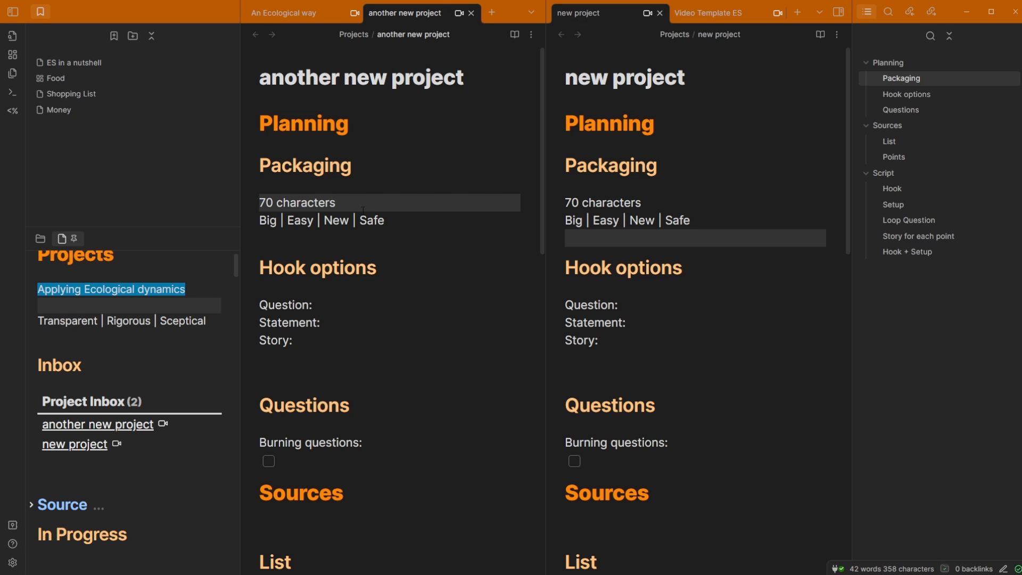
key(ctrl+w)
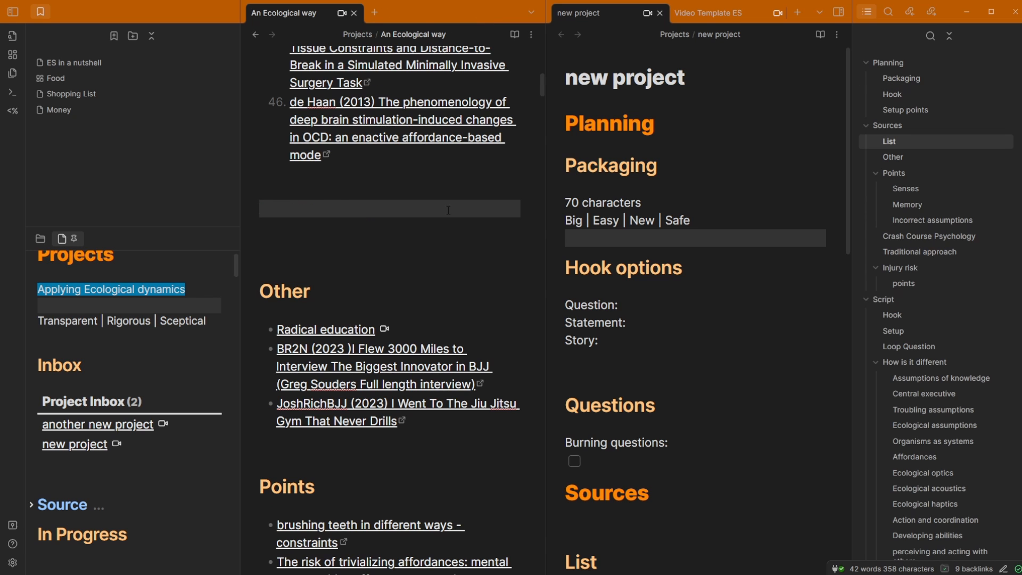
- Return to Video Template ES and examine the configuration of the Source choice in the QuickAdd settings
click(708, 13)
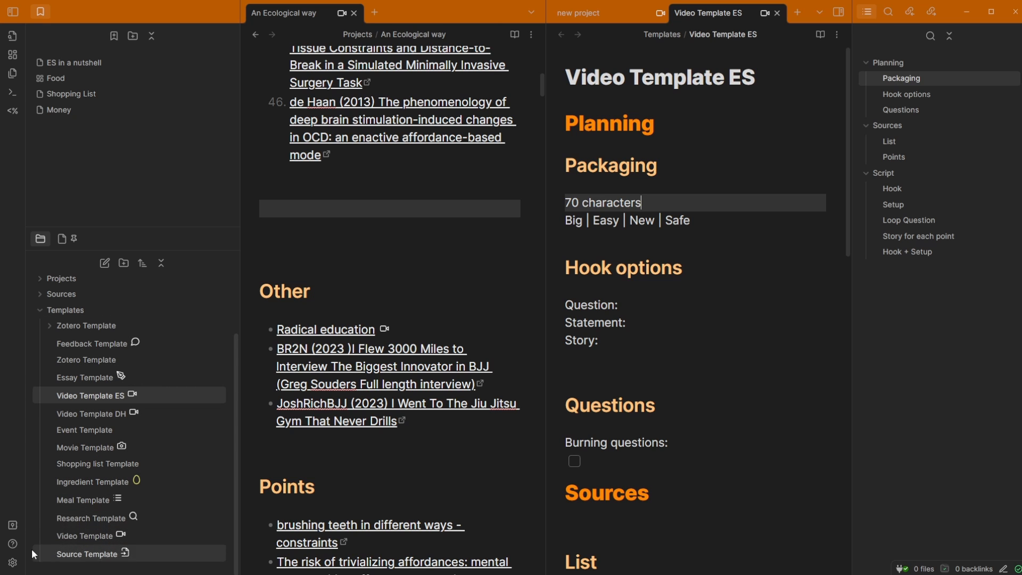
click(12, 563)
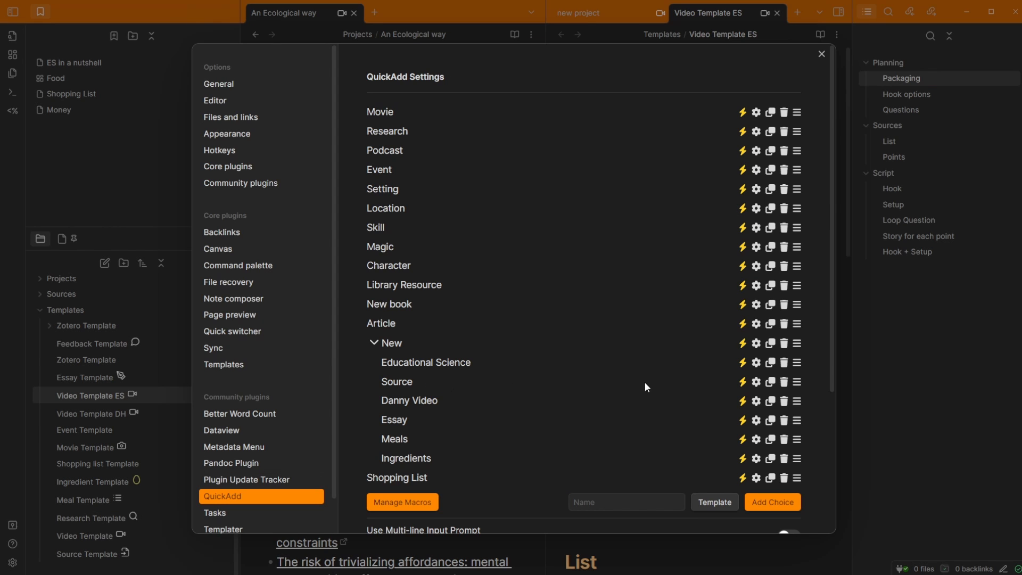
click(756, 382)
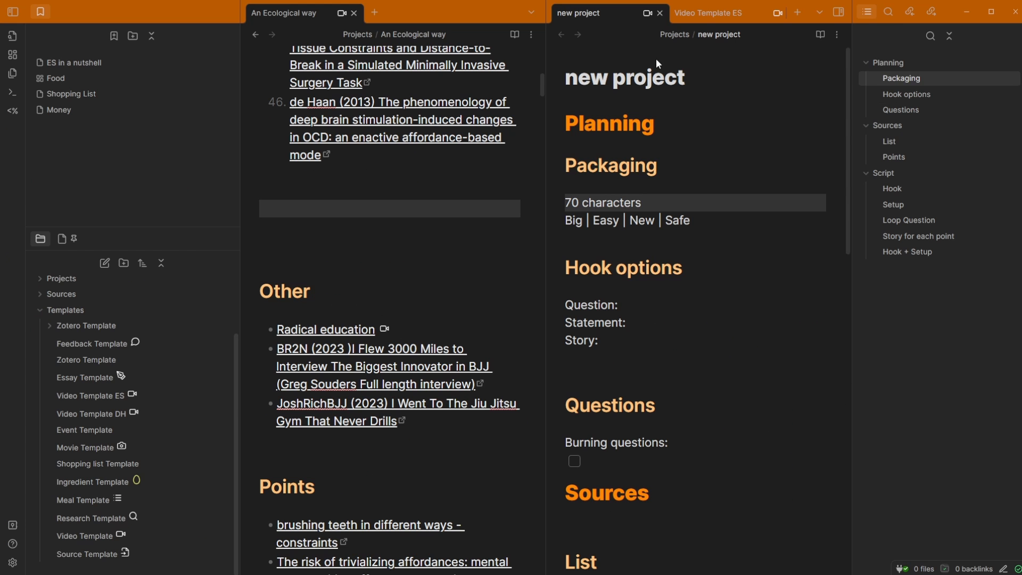
- Collapse the Templates folder and check the Projects folder for the new project note
click(43, 309)
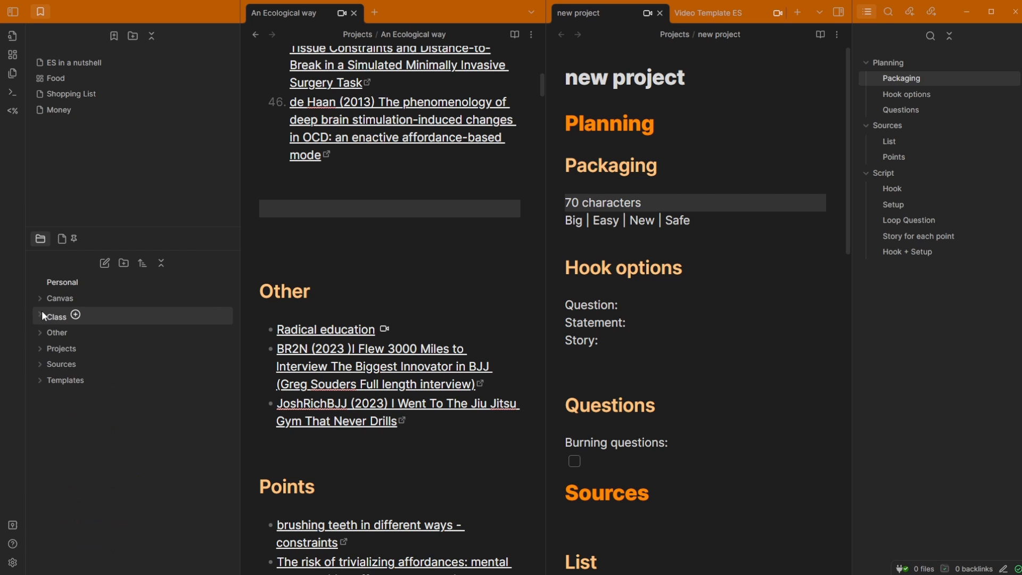
click(40, 348)
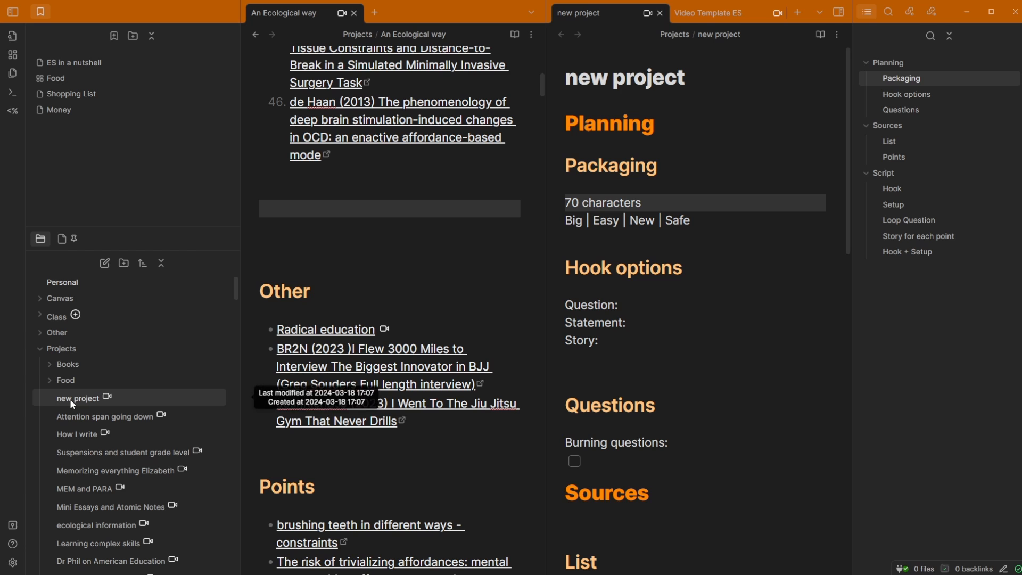
click(40, 347)
- Create a note named "new source" with the Source QuickAdd choice
click(591, 241)
key(alt+e)
text(s)
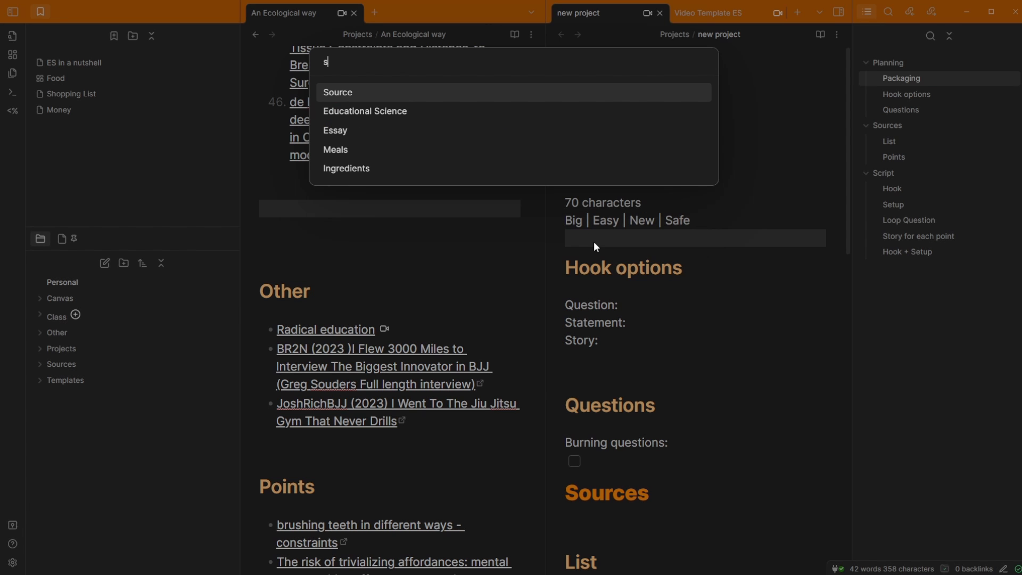
key(Return)
text(new source)
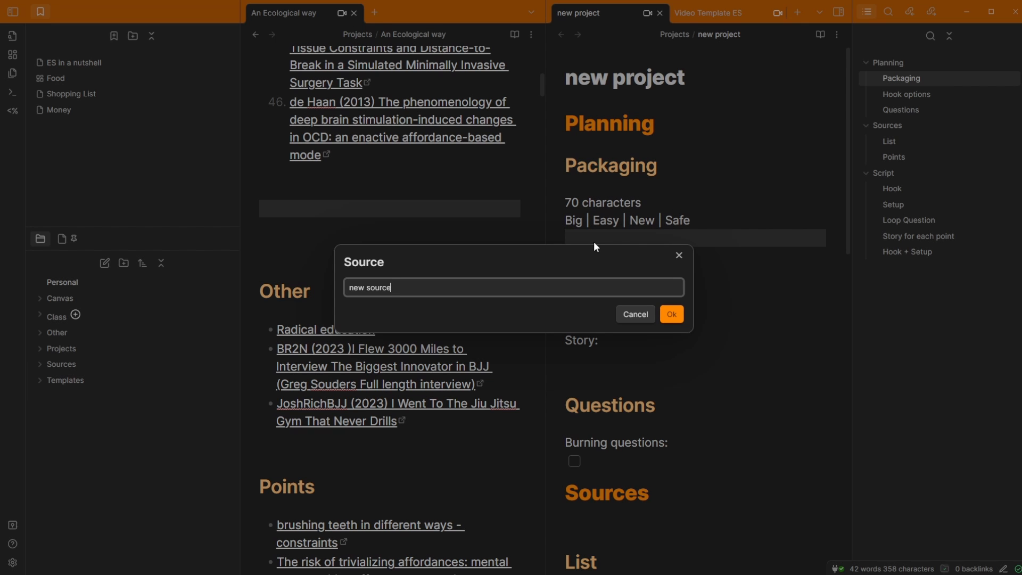
key(Escape)
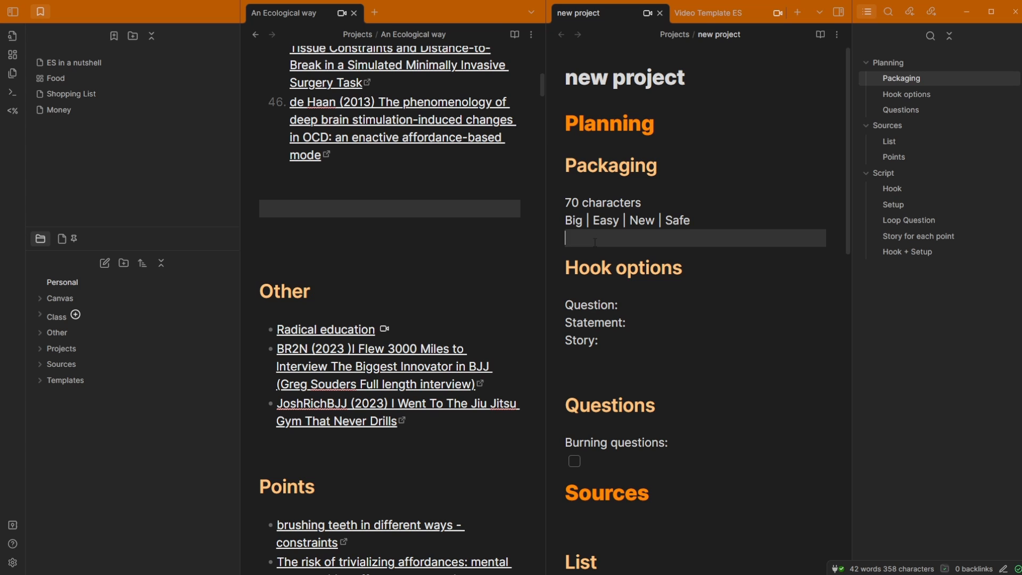
- Open new source from the Sources folder, keeping files sorted by created time (new to old) and collapsing Books
click(69, 367)
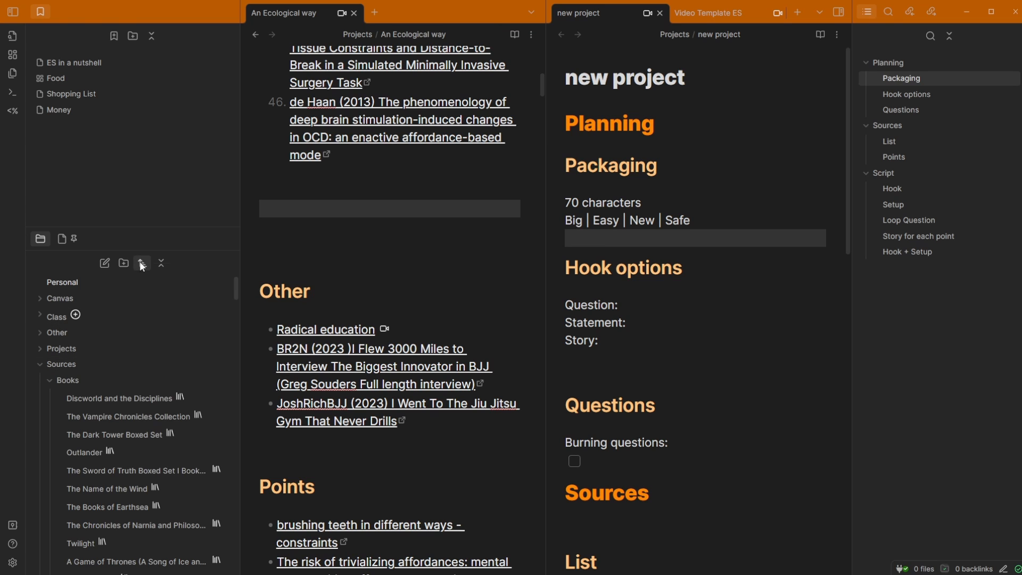
click(141, 263)
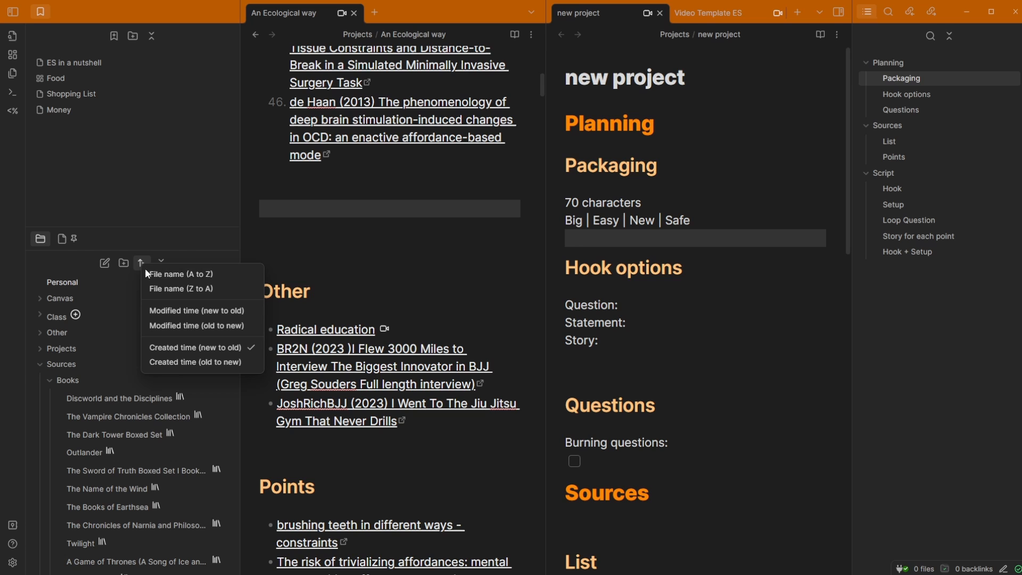
click(170, 350)
click(50, 379)
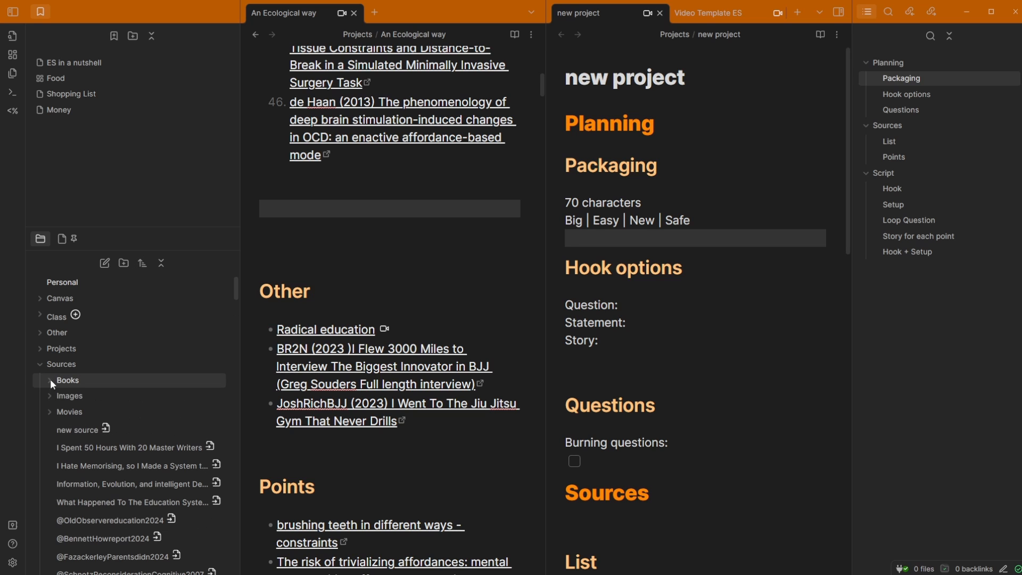
click(84, 430)
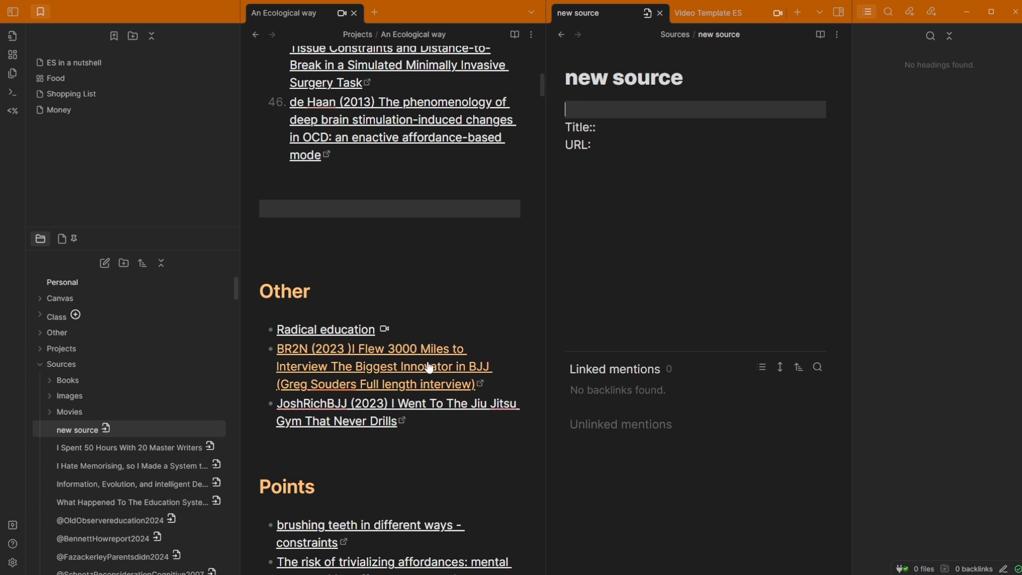
- Examine the Title and URL fields that the template placed in new source
click(603, 193)
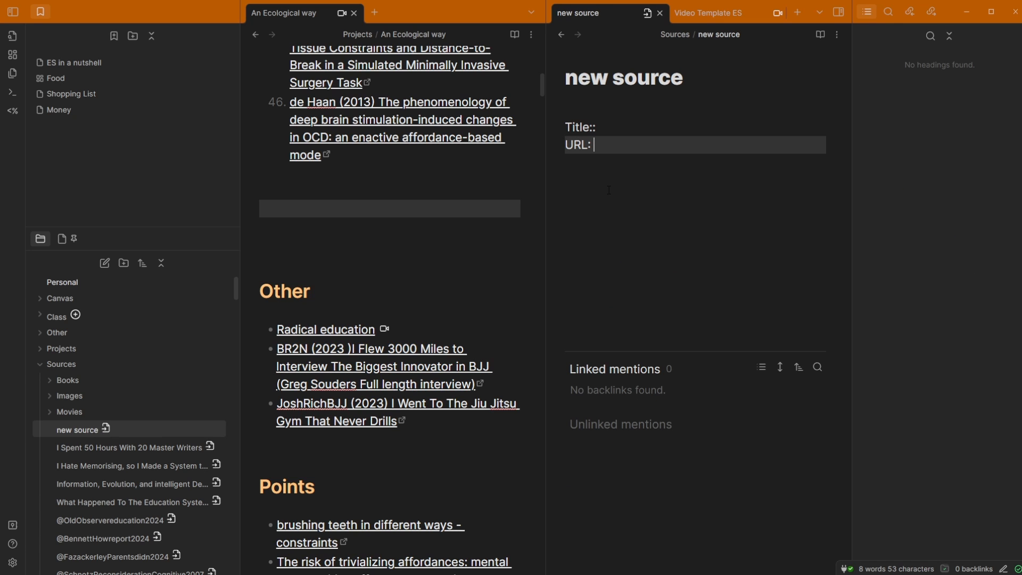
click(604, 135)
click(604, 148)
click(576, 144)
click(588, 130)
click(597, 145)
click(607, 129)
click(607, 159)
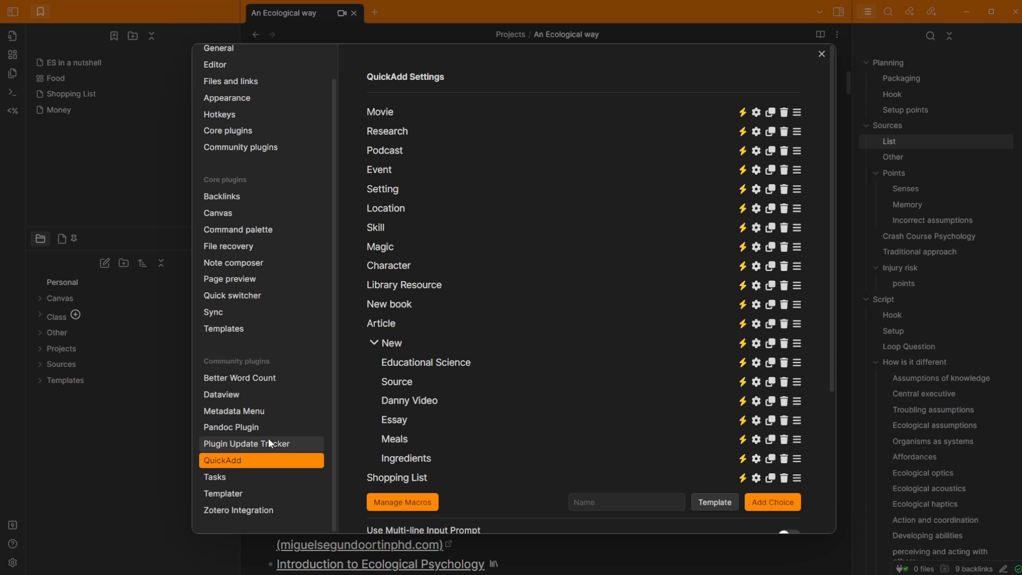
- Look over the Metadata Menu plugin's settings and close the settings window
click(231, 412)
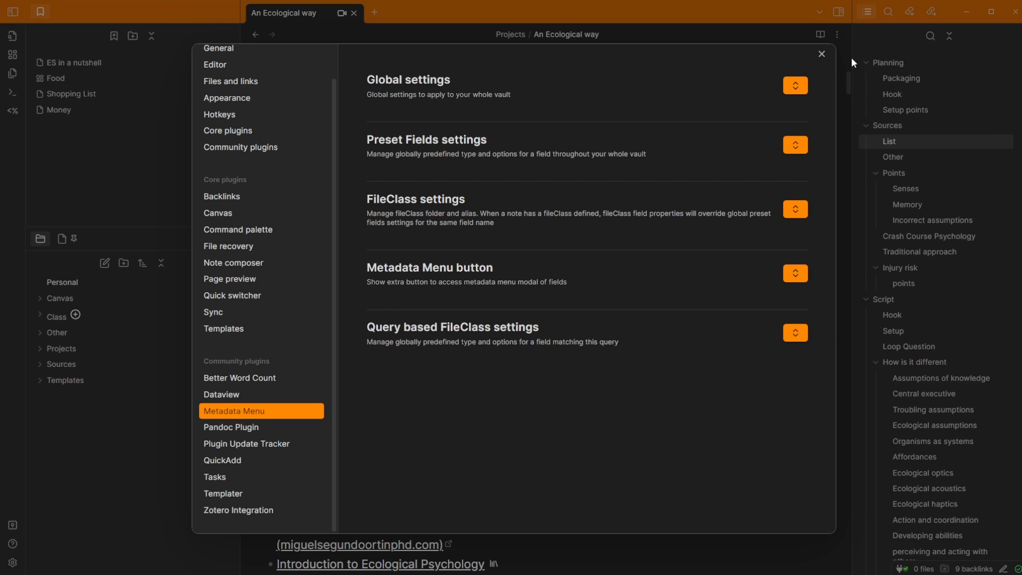
click(855, 202)
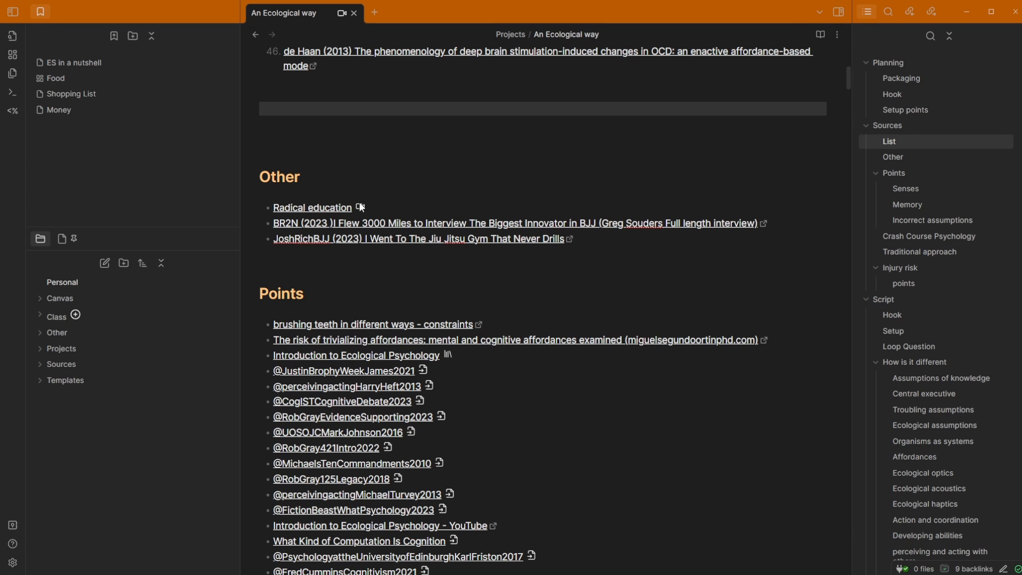
- Open the metadata fields of An Ecological way, view the options of its Channel field, and return to the note
click(341, 12)
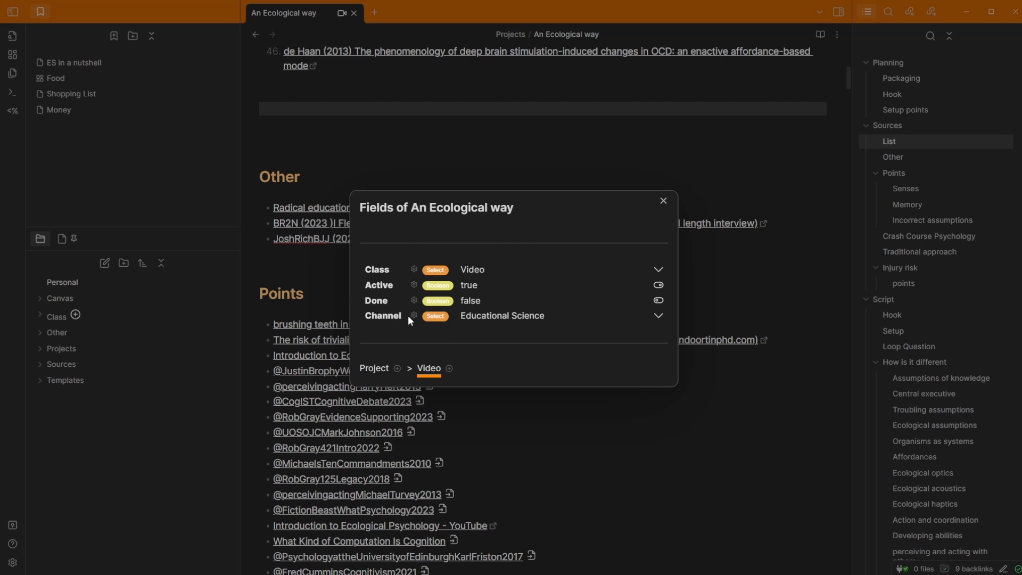
click(659, 316)
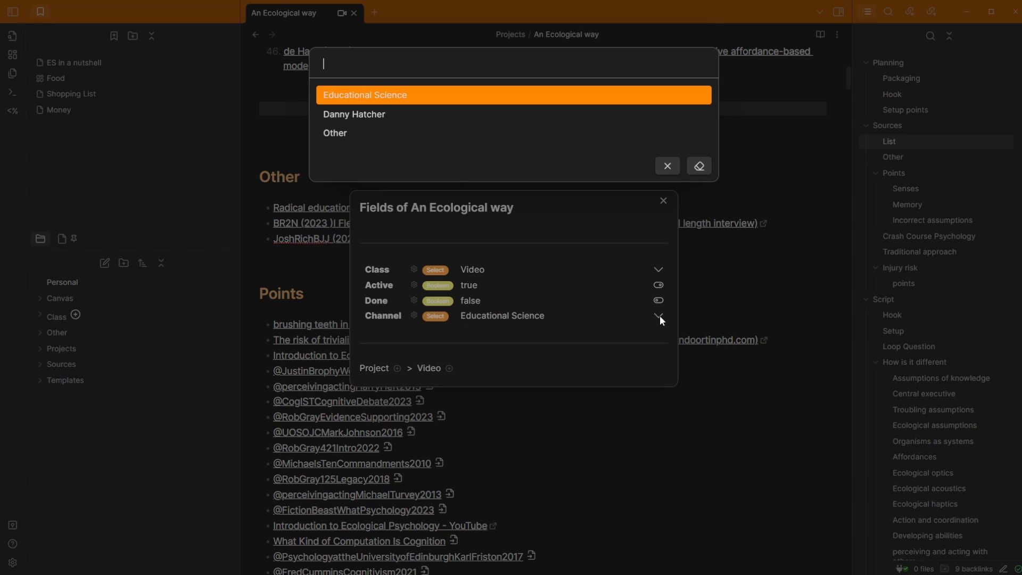
click(352, 133)
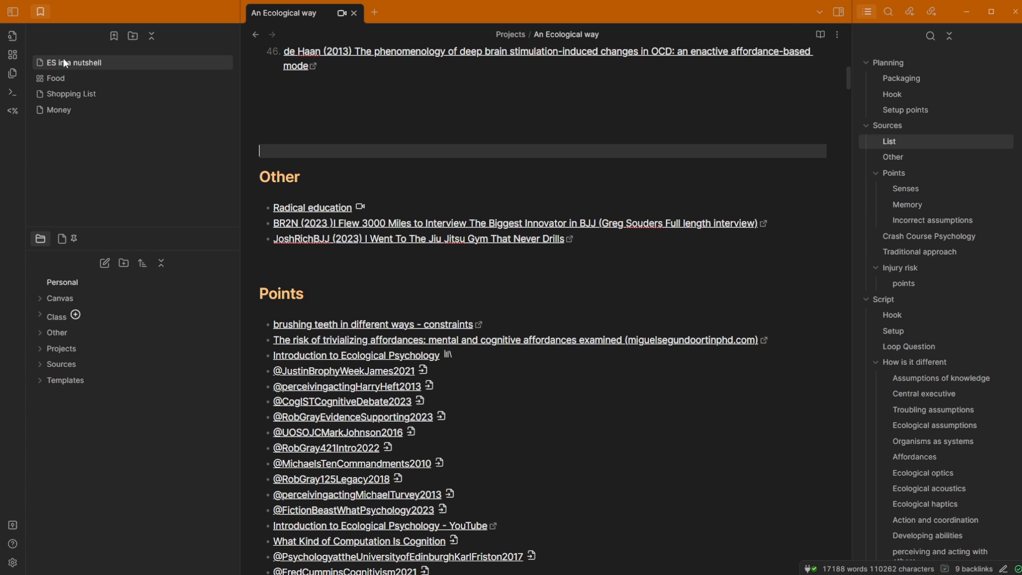
- Open the bookmarked ES in a nutshell note and look through its topics from Perception down to Pedagogy
click(94, 62)
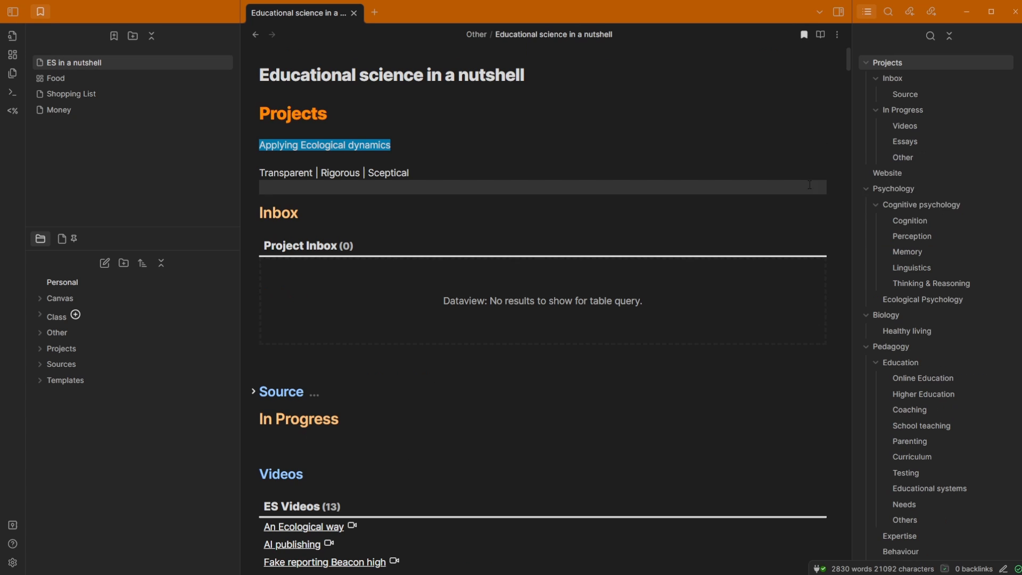
click(923, 238)
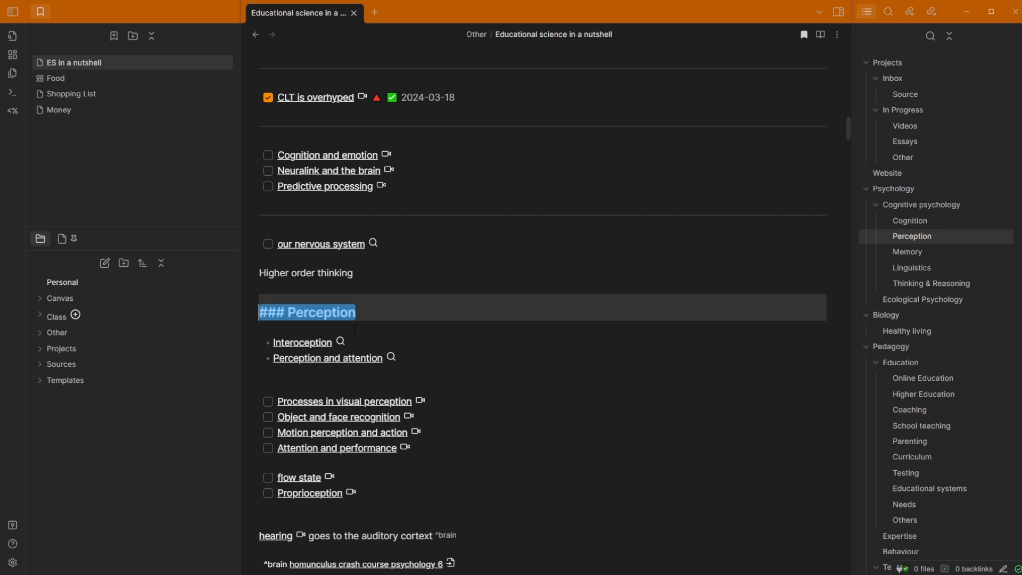
click(391, 327)
scroll(408, 311, down, 3)
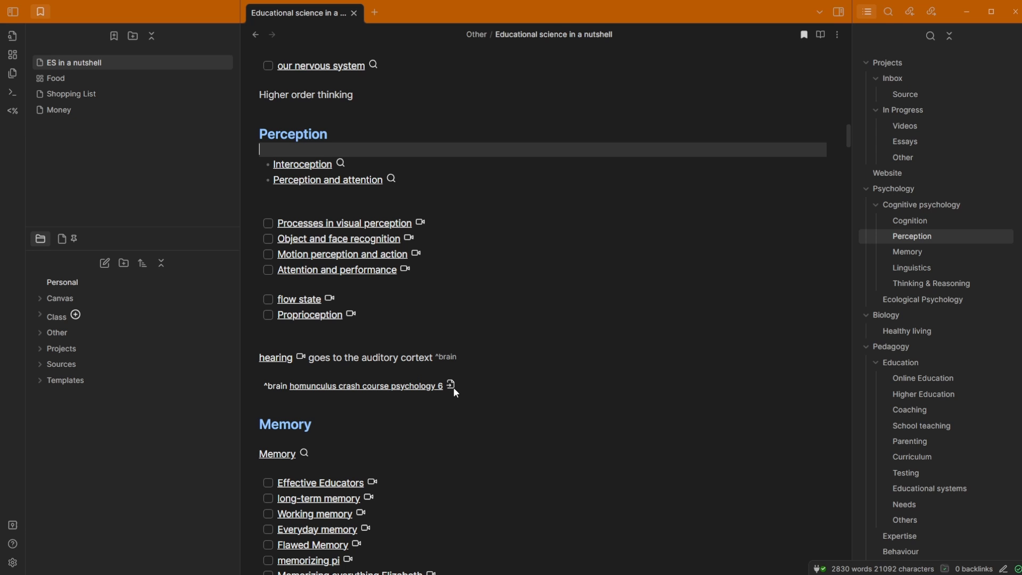
scroll(452, 388, down, 10)
scroll(515, 229, down, 8)
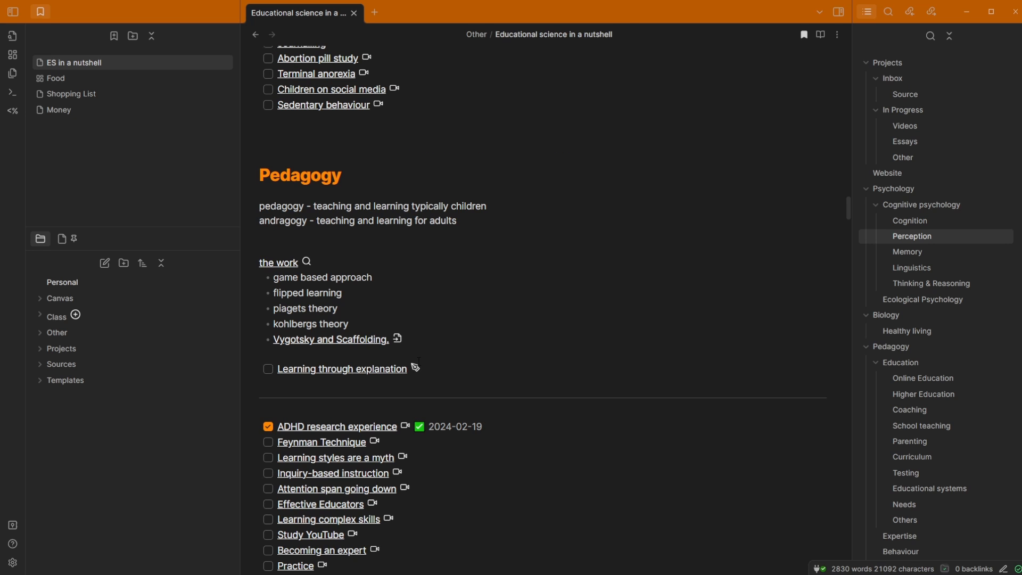
- Open the Pandoc Plugin settings and look over the export options and extra arguments
key(ctrl+comma)
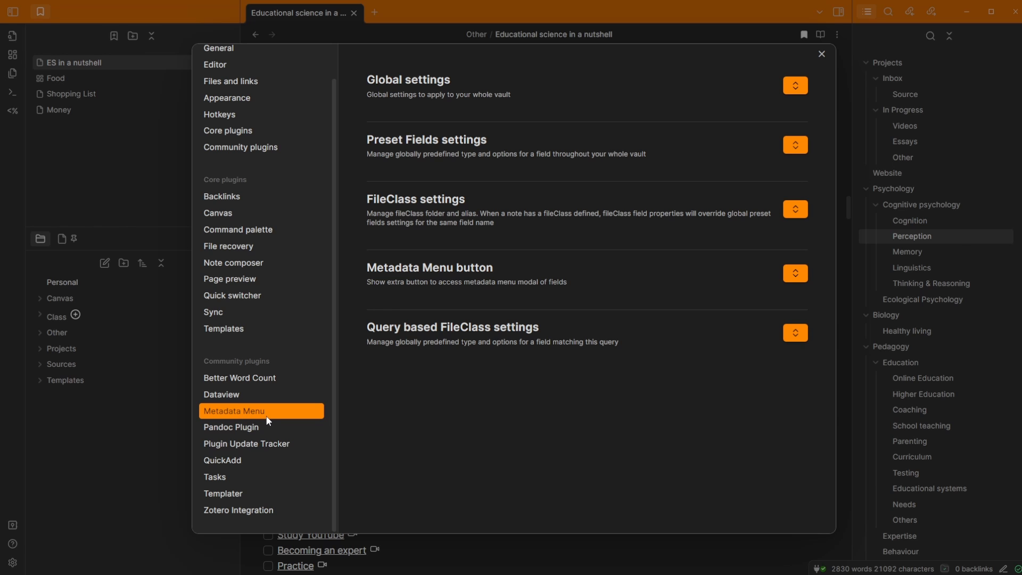
click(244, 426)
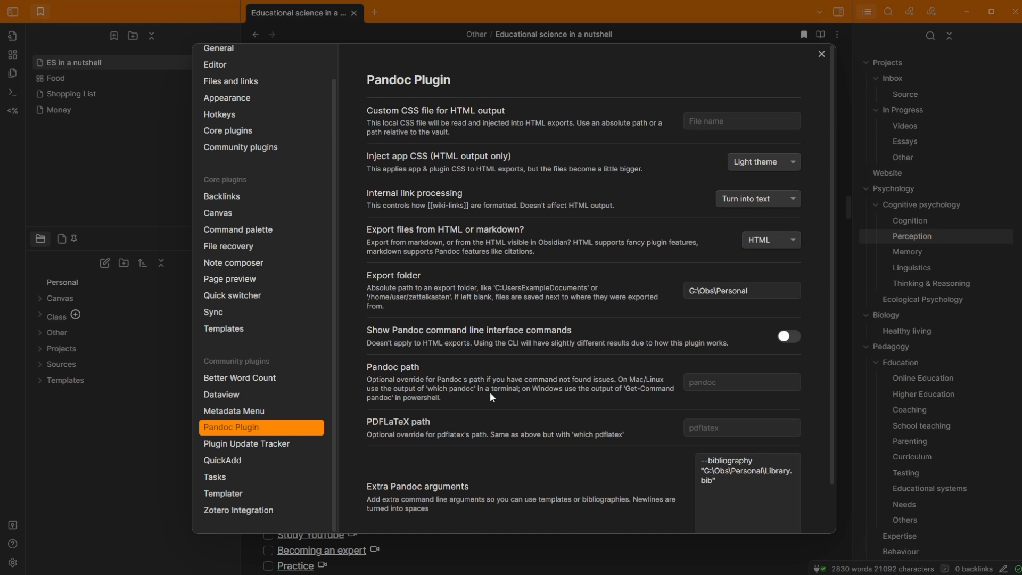
scroll(497, 378, down, 1)
scroll(497, 365, up, 1)
scroll(496, 365, down, 1)
scroll(523, 235, up, 1)
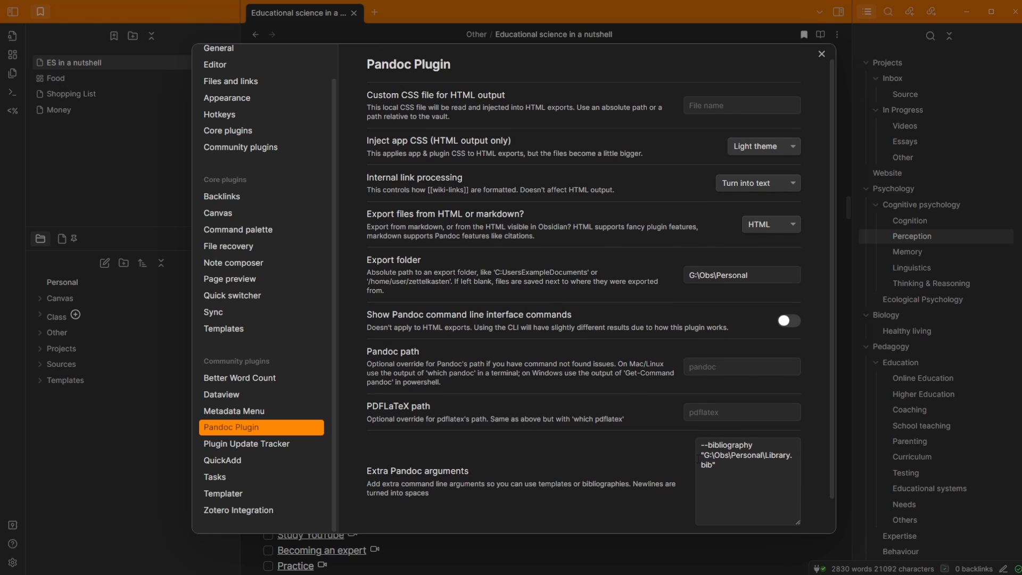
- Clear the Extra Pandoc arguments and select the export folder path
drag(725, 469, 673, 440)
key(BackSpace)
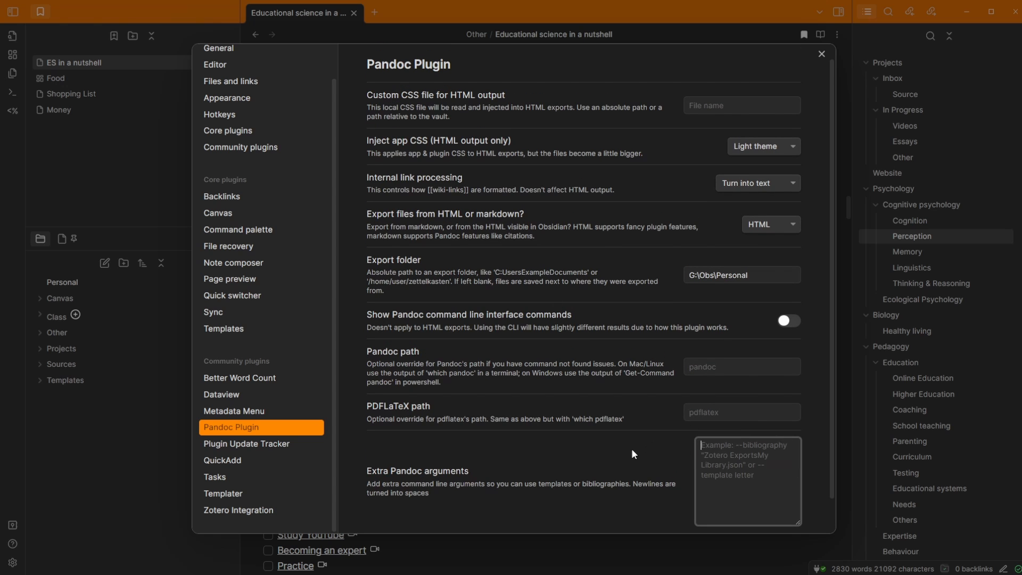
scroll(624, 373, up, 1)
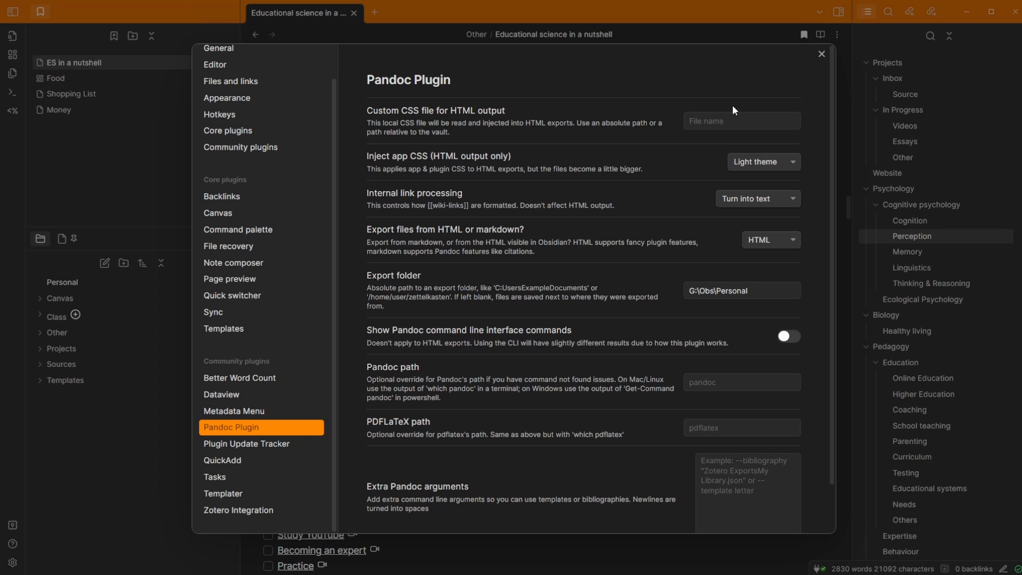
drag(741, 293, 650, 291)
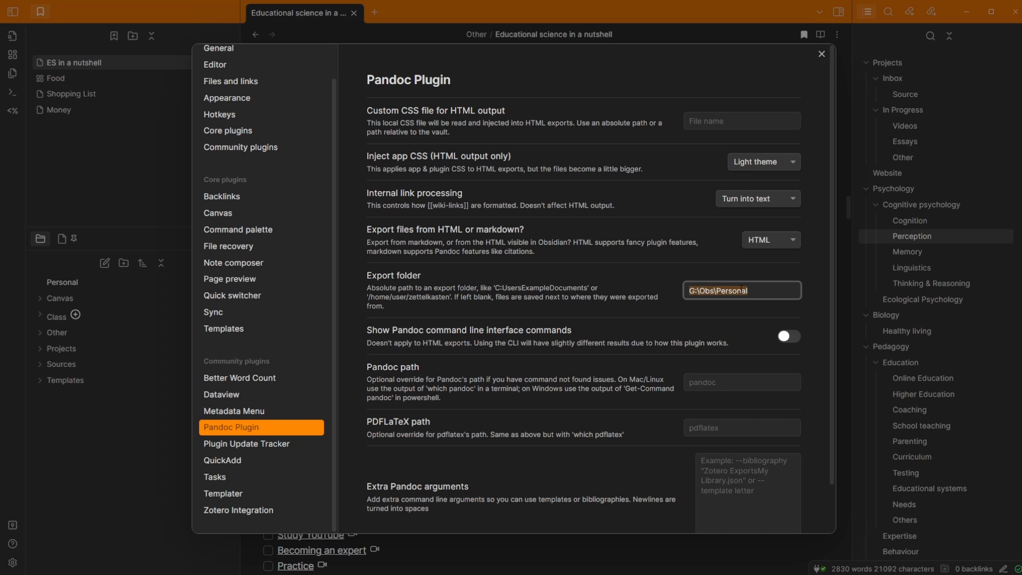
- View the Plugin Update Tracker settings and the installed community plugins, and close the settings window
click(252, 446)
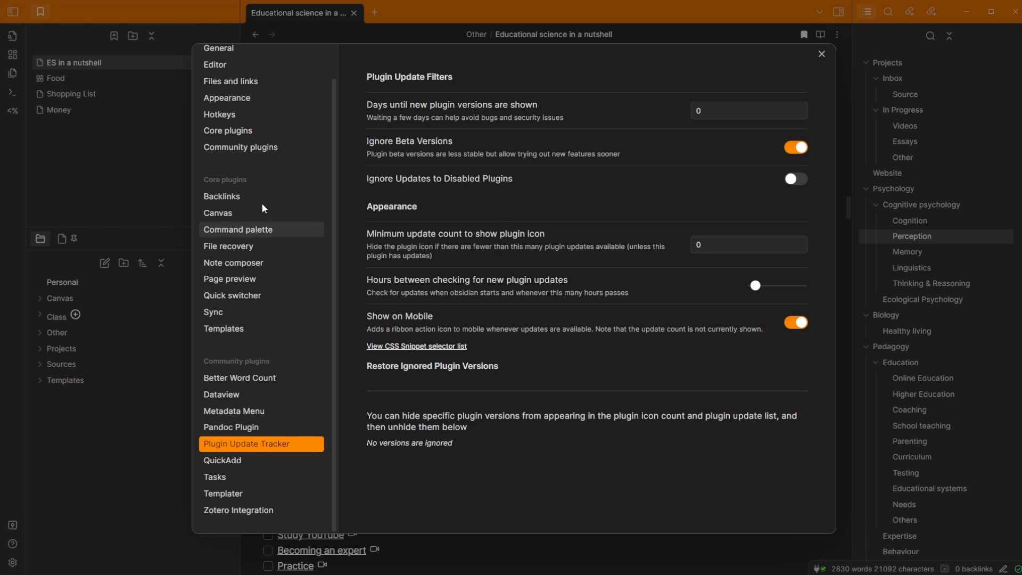
click(257, 149)
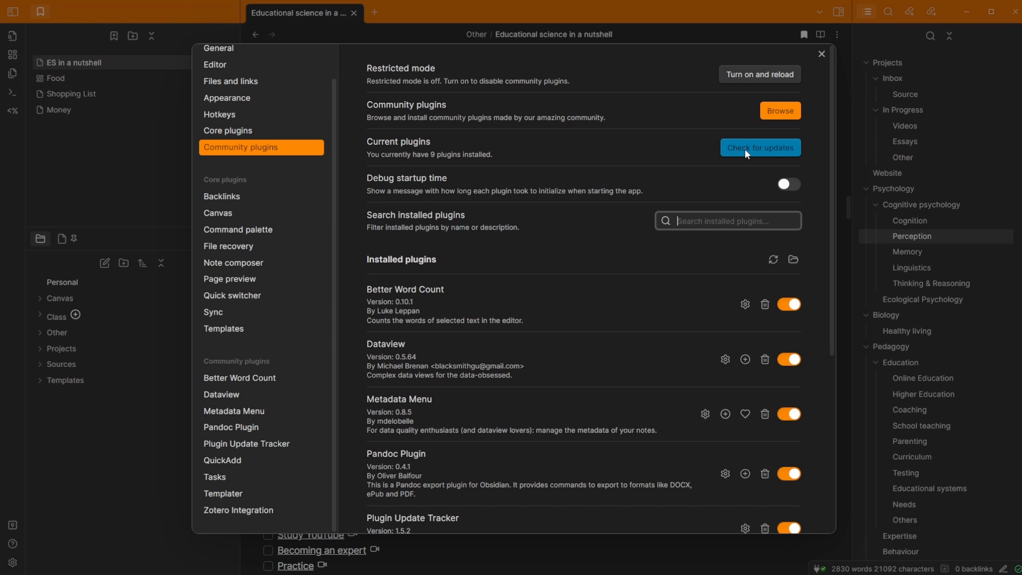
click(853, 149)
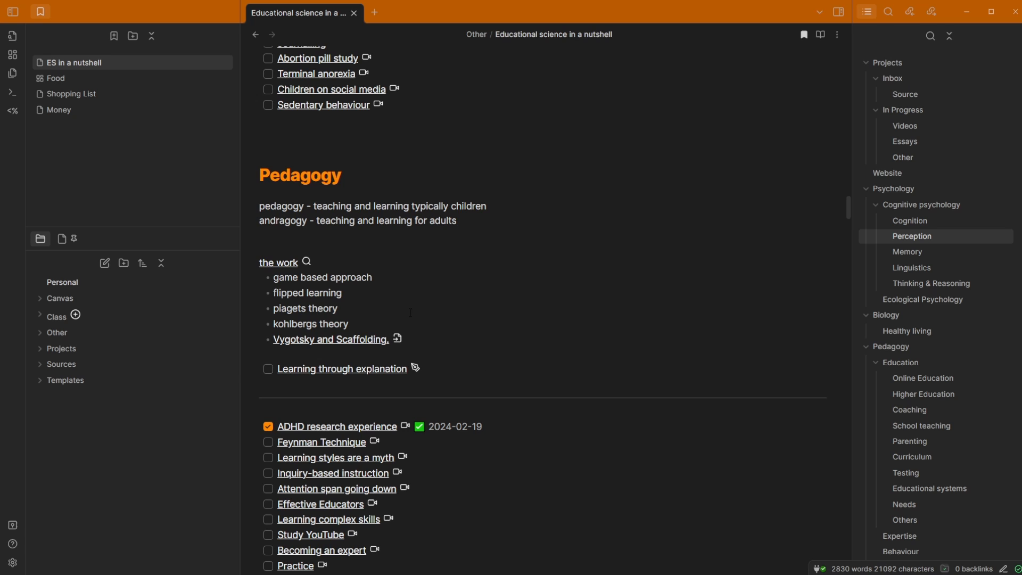
- Examine the Tasks plugin's settings down to the core and custom statuses, and close the settings window
key(ctrl+comma)
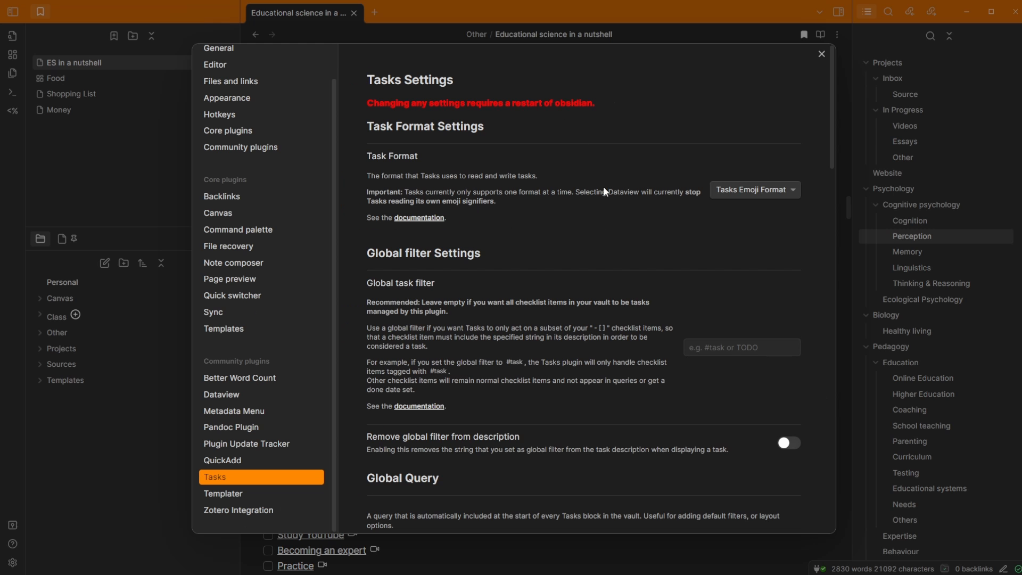
scroll(528, 232, down, 10)
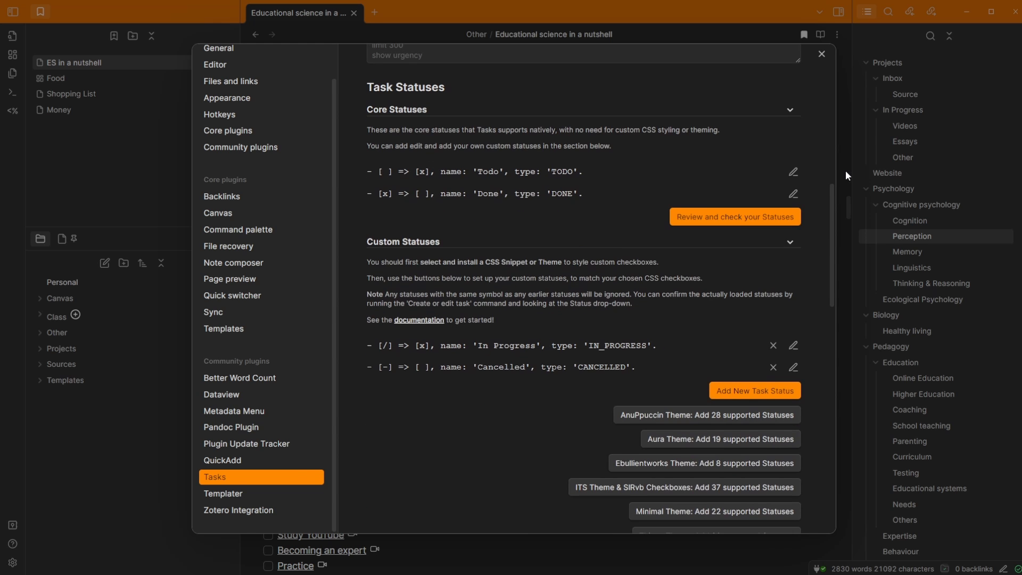
key(Escape)
- Look over the checklist under Pedagogy, including the completion date on the ADHD research experience task
scroll(484, 233, down, 3)
click(483, 248)
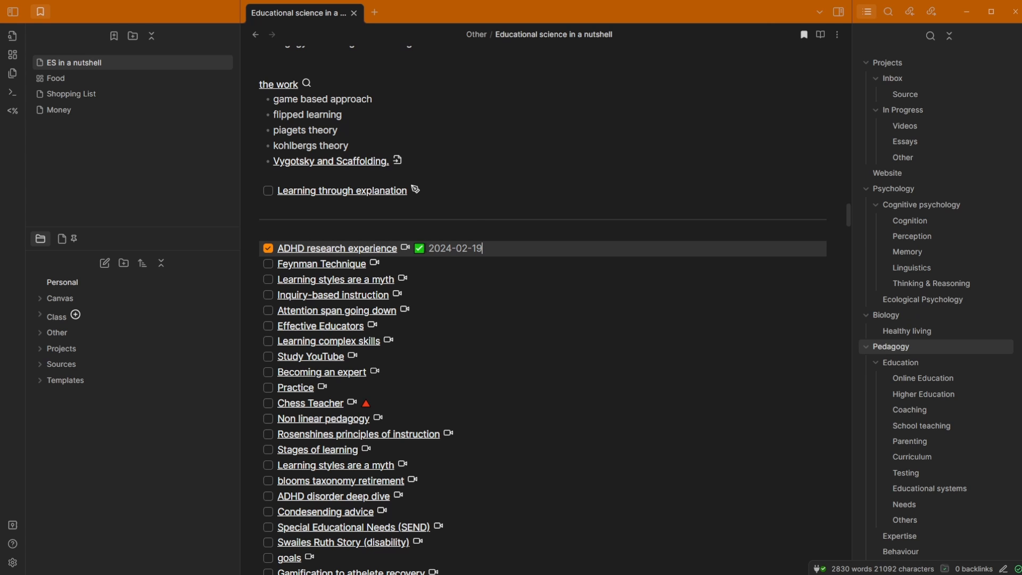
scroll(407, 335, down, 2)
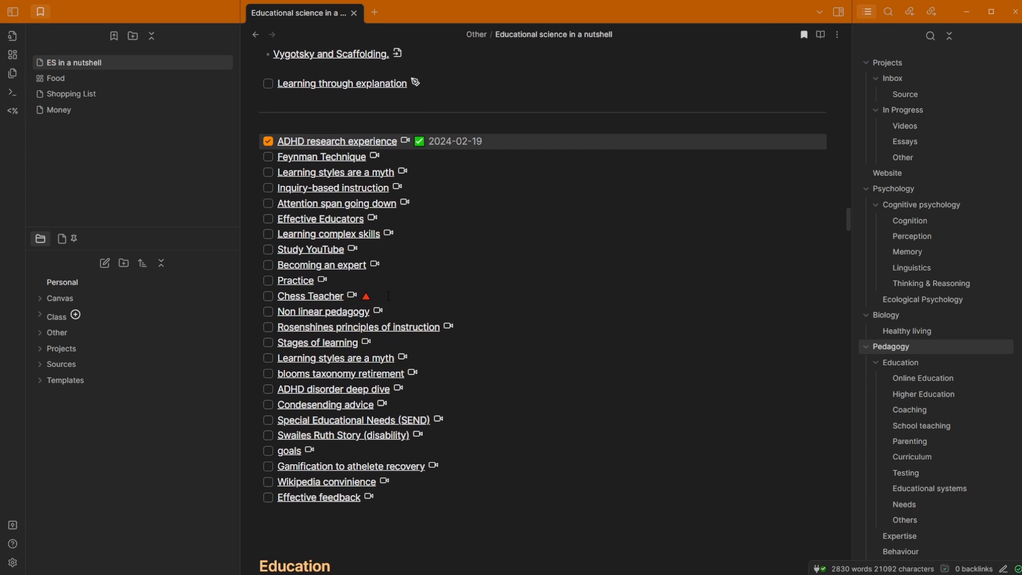
- Open the Chess Teacher task for editing, review its description, priority, date and status fields, and cancel
click(415, 297)
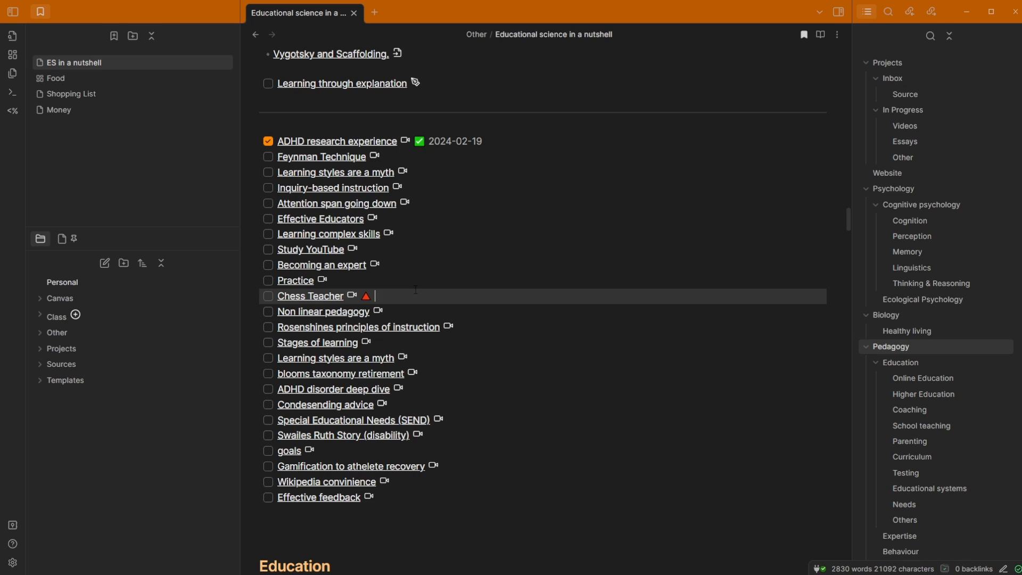
key(alt+t)
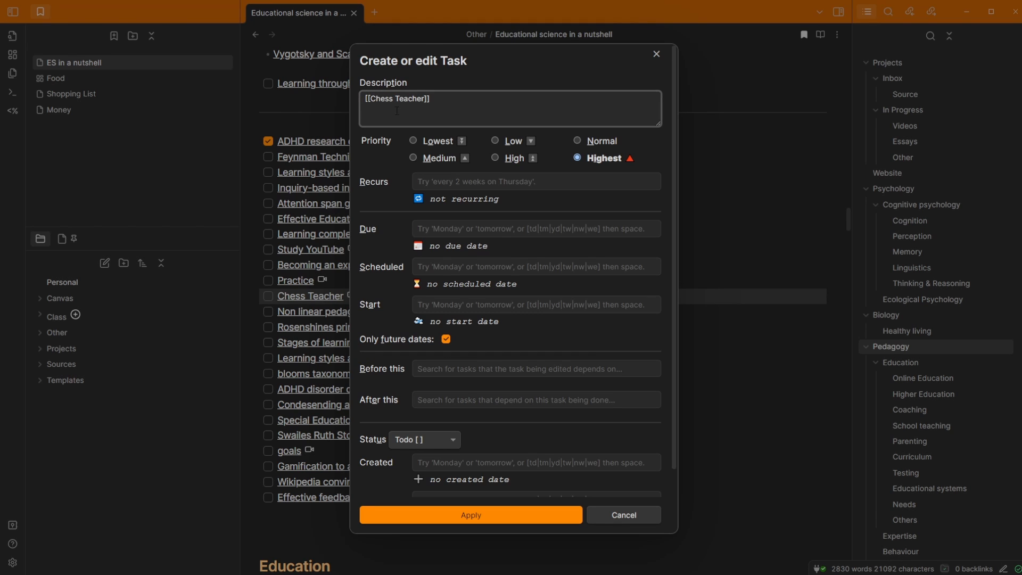
key(shift+Left)
key(shift+Left)
key(shift+Left)
key(shift+Left)
key(shift+Left)
key(ctrl+a)
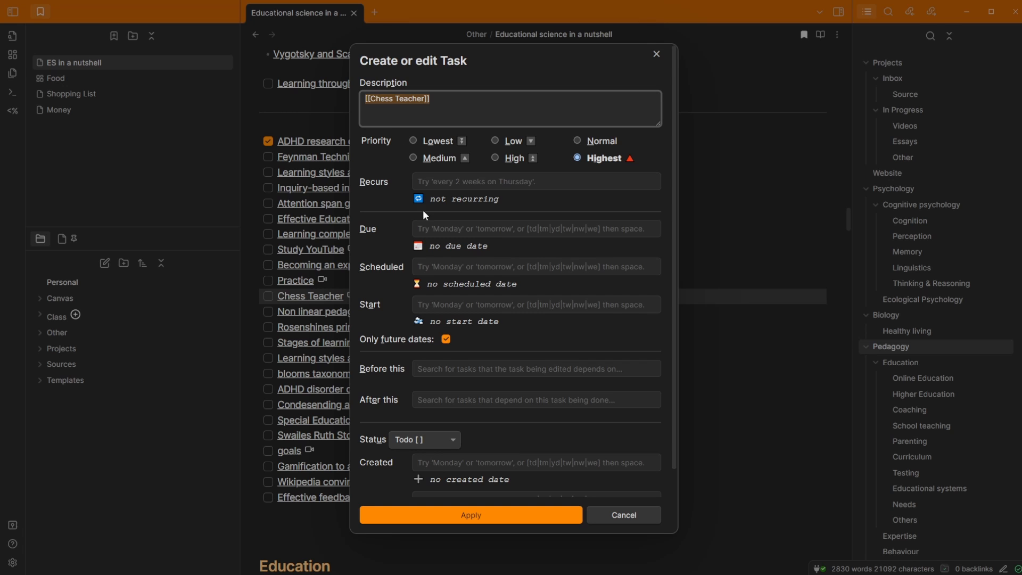
scroll(495, 341, down, 2)
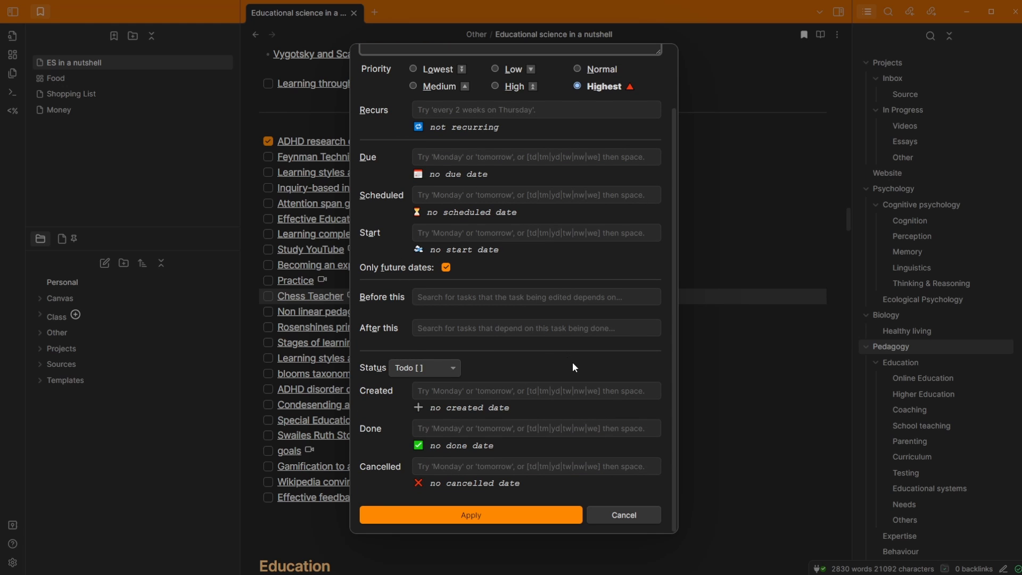
click(616, 516)
- Mark the Chess Teacher task as done and reset it to not done
click(268, 296)
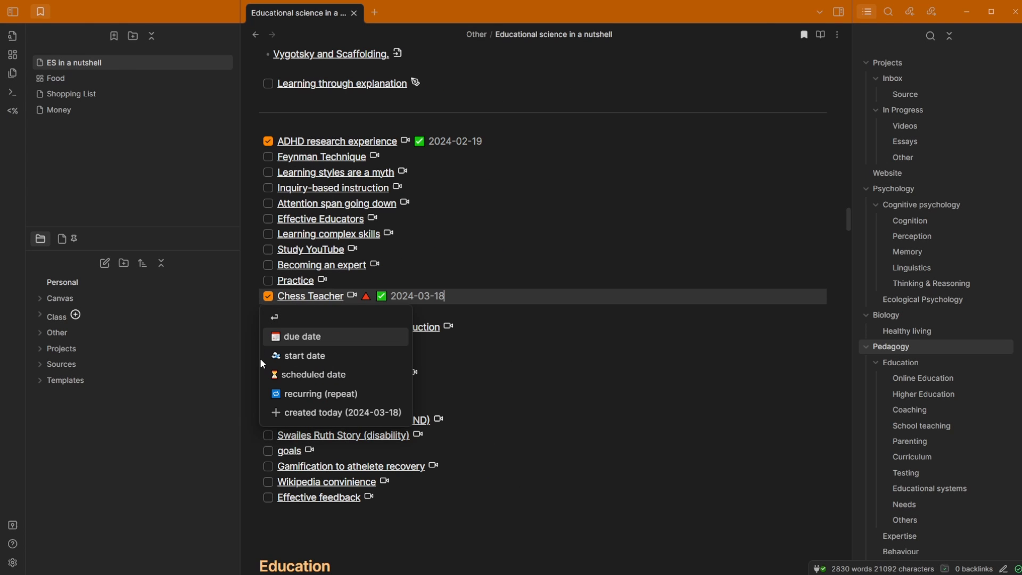
click(268, 297)
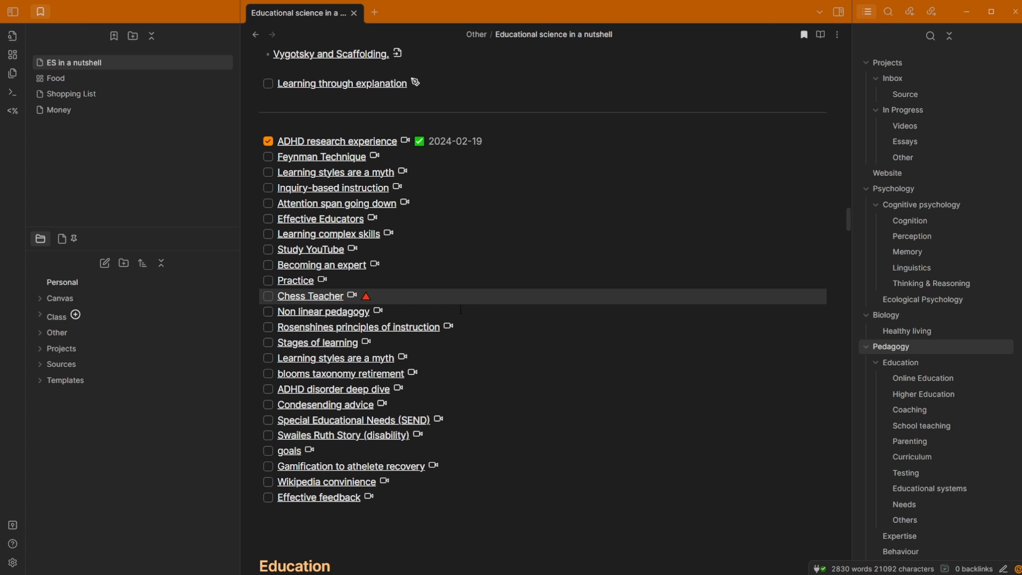
- Add an empty checkbox item on the blank line below Effective feedback and dismiss the task suggestions
scroll(477, 311, down, 4)
click(356, 308)
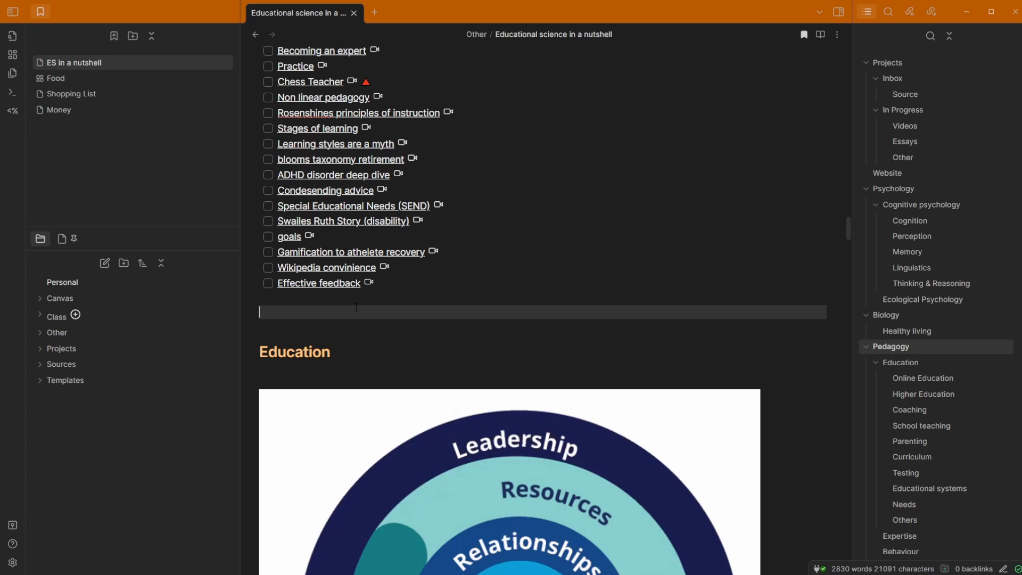
text(- )
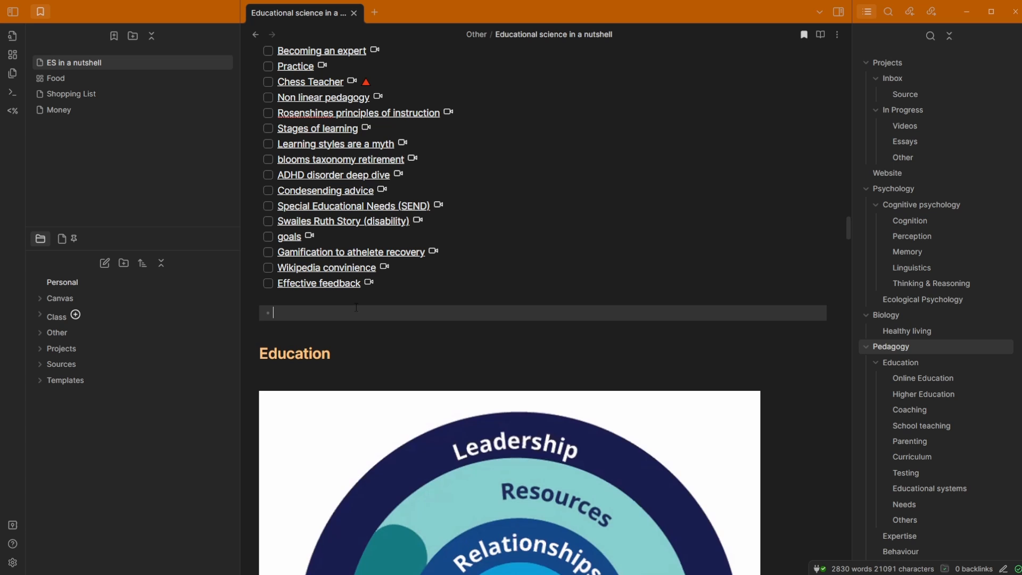
text([ ])
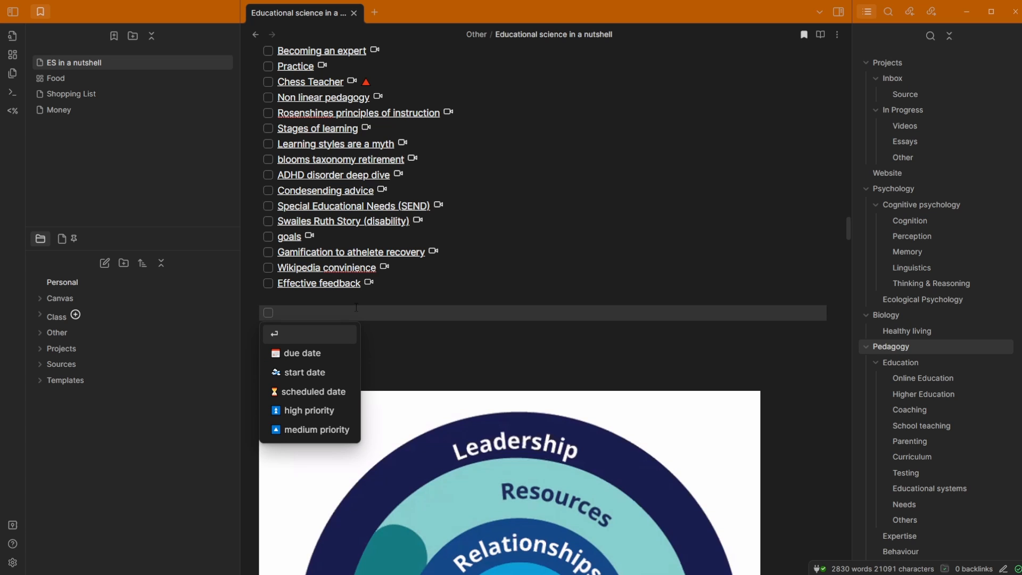
key(Escape)
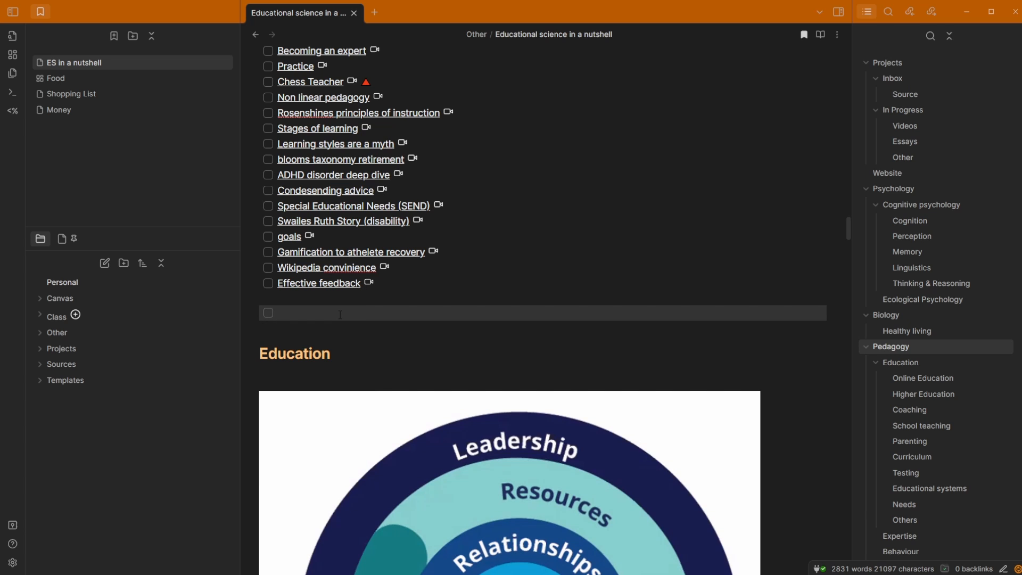